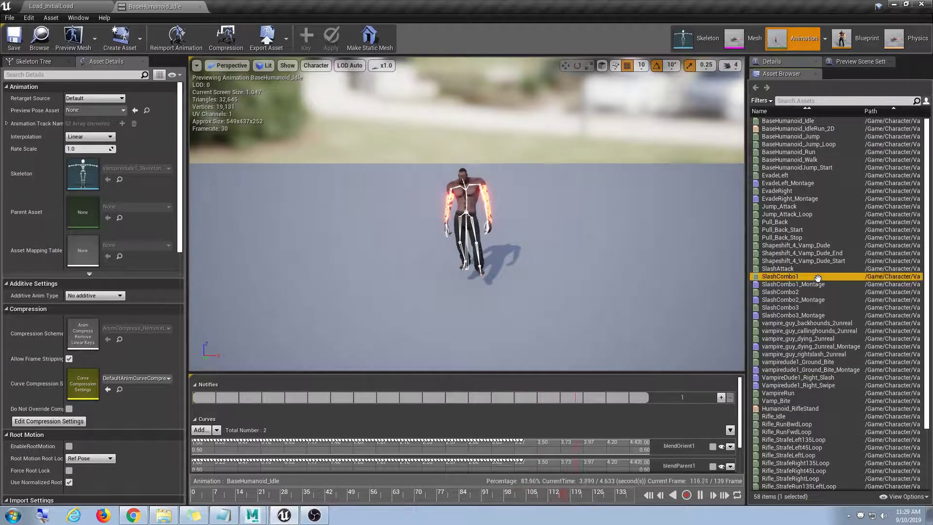
# Open the SlashCombo1 animation and examine the character's size in the preview.
pyautogui.rightClick(818, 277)
pyautogui.doubleClick(807, 275)
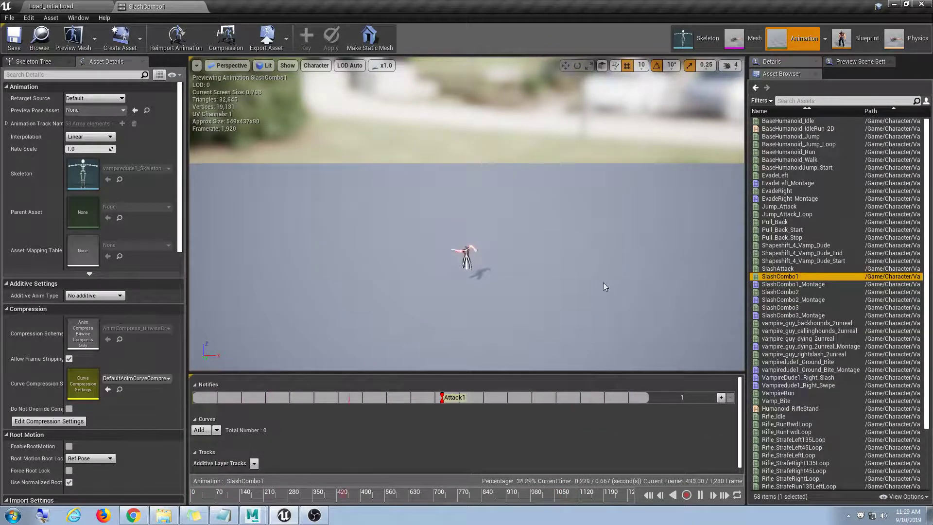
pyautogui.moveTo(604, 286); pyautogui.dragTo(614, 243)
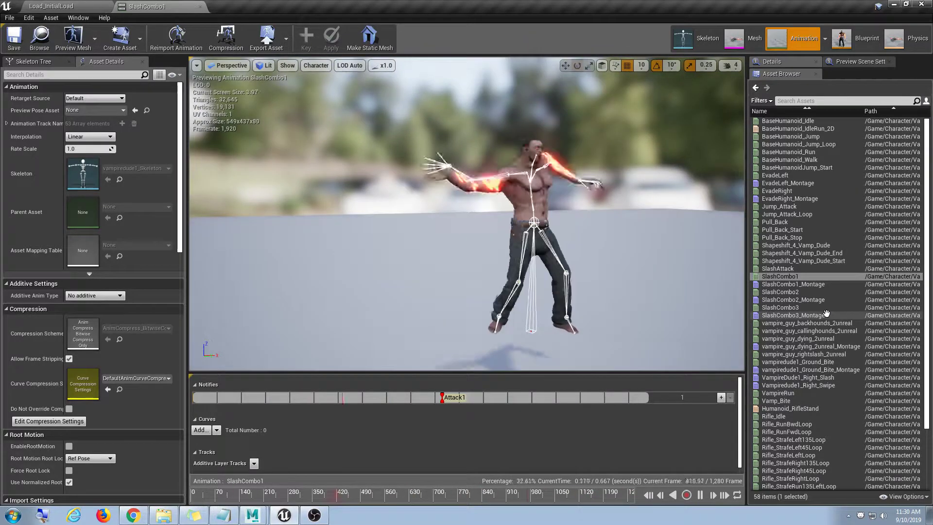
pyautogui.rightClick(800, 276)
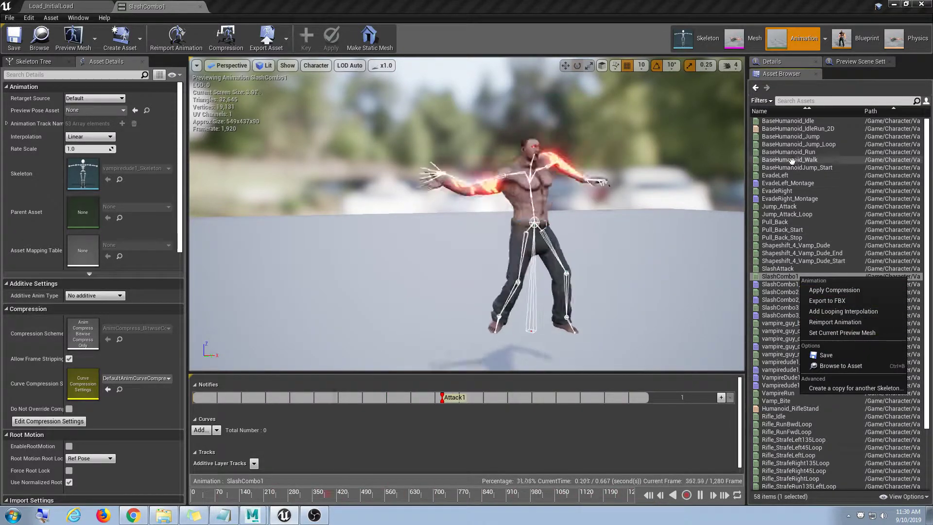
pyautogui.press('Escape')
# Preview the Rifle_RunBwdLoop, Rifle_RunFwdLoop and Rifle_StrafeRightLoop animations to compare the character's size with SlashCombo1.
pyautogui.scroll(-4, 826, 340)
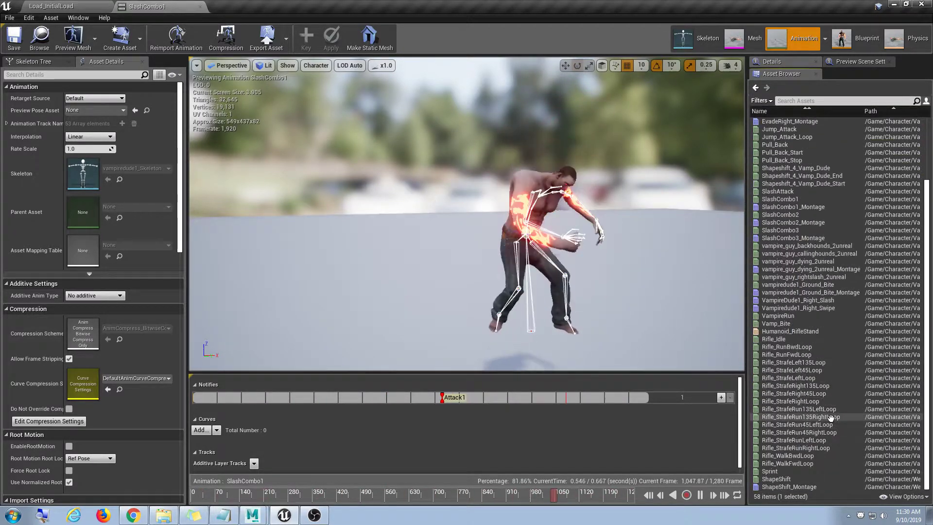
pyautogui.click(828, 347)
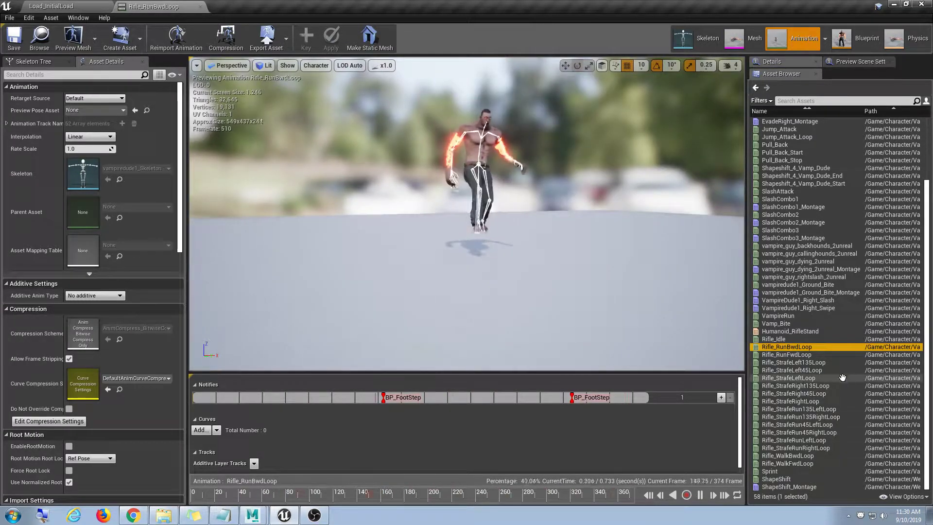
pyautogui.press('Down')
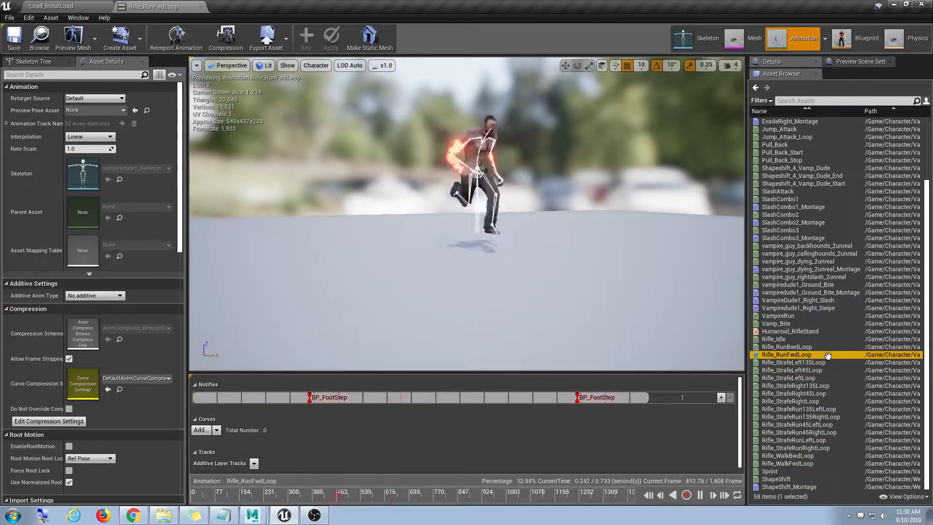
pyautogui.click(829, 401)
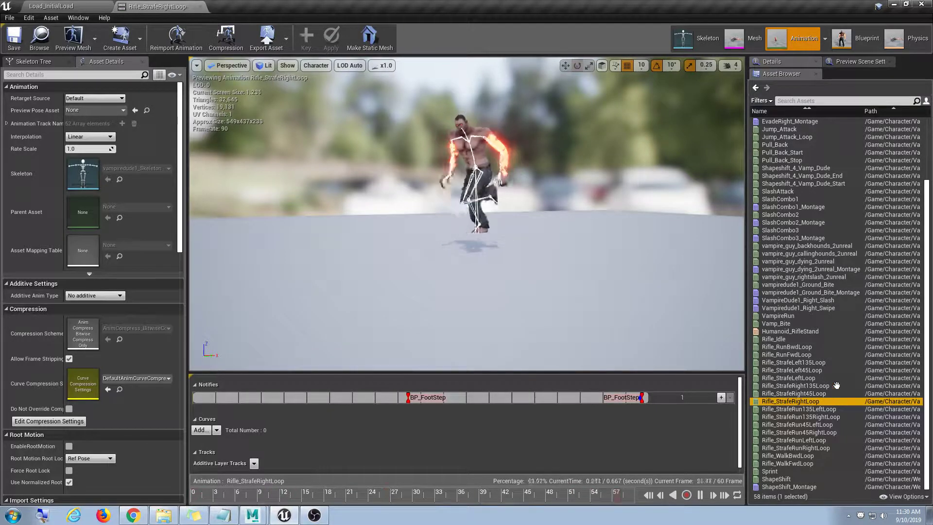
# Preview SlashCombo1, SlashCombo2 and SlashCombo3 in turn, then examine SlashCombo1 up close.
pyautogui.click(810, 198)
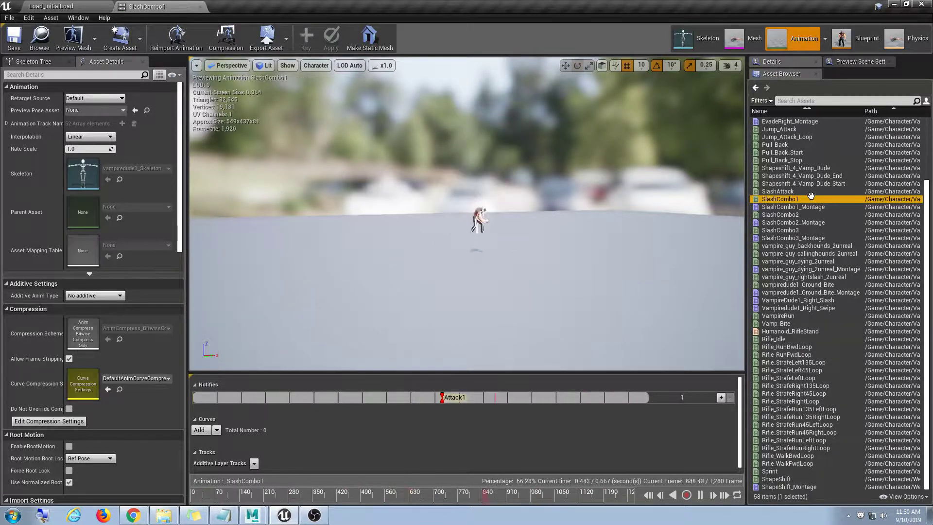
pyautogui.click(819, 214)
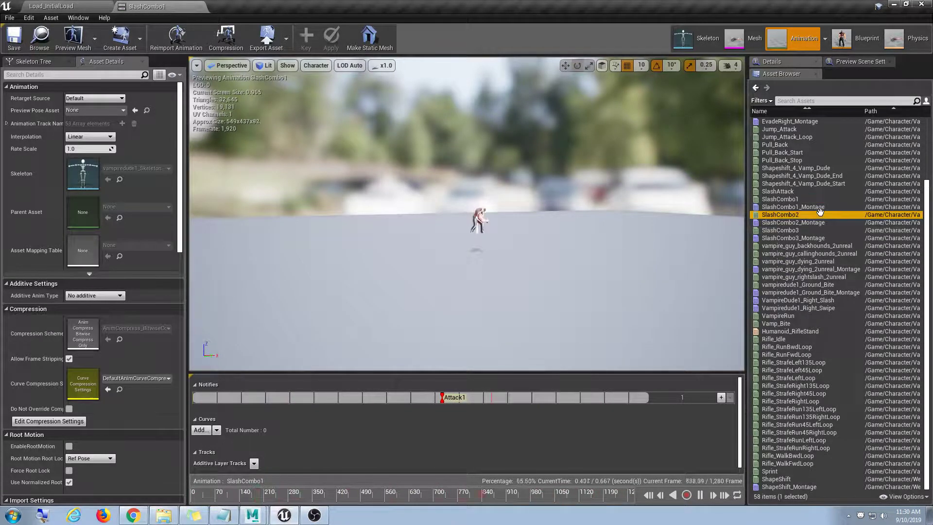
pyautogui.click(812, 231)
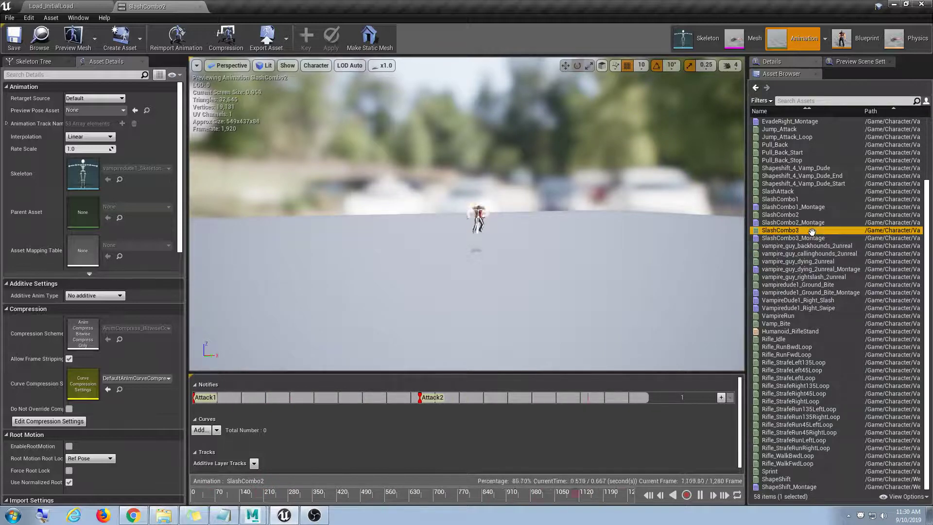
pyautogui.click(804, 199)
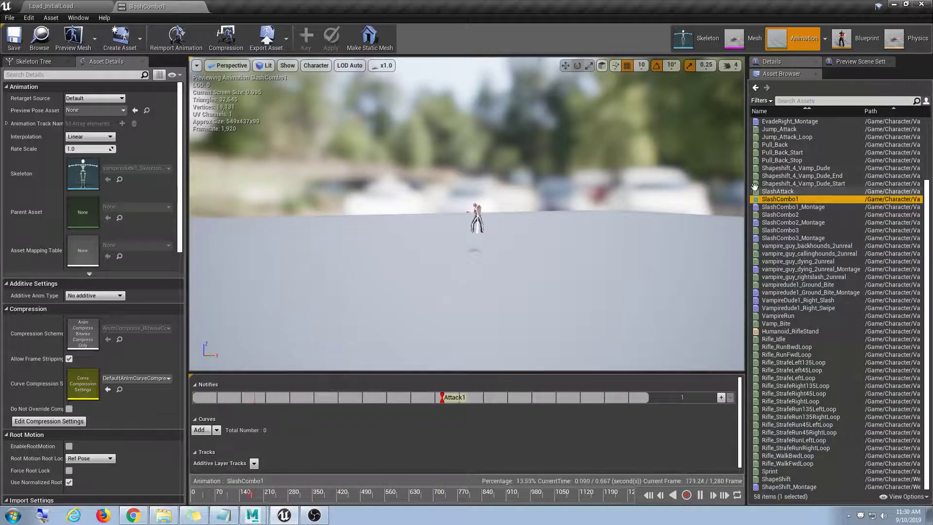
pyautogui.moveTo(480, 216)
pyautogui.mouseDown(button='right')
pyautogui.moveTo(462, 204)
pyautogui.moveTo(479, 229)
pyautogui.moveTo(488, 218)
pyautogui.moveTo(479, 223)
pyautogui.mouseUp(button='right')
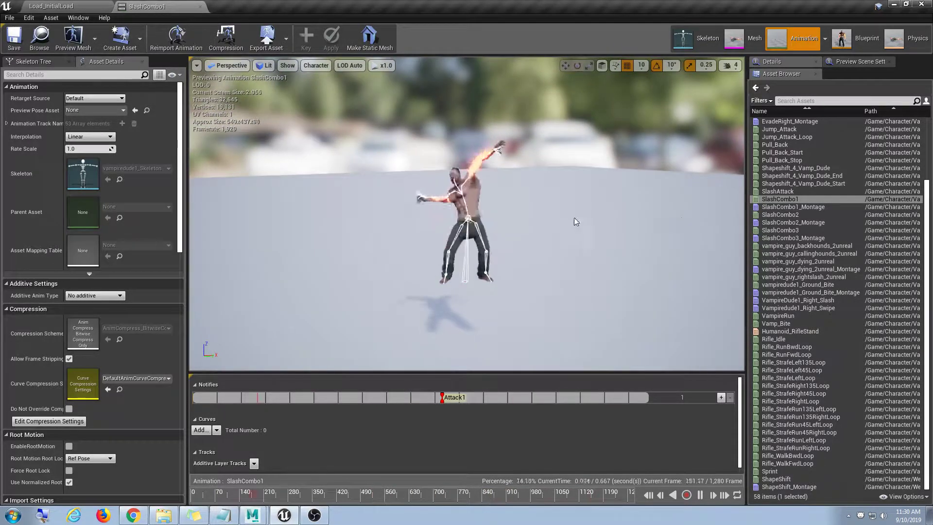
# Export the SlashCombo1, SlashCombo2 and SlashCombo3 animations together as FBX files to the Desktop with the default export options.
pyautogui.keyDown('ctrl'); pyautogui.click(797, 216); pyautogui.keyUp('ctrl')
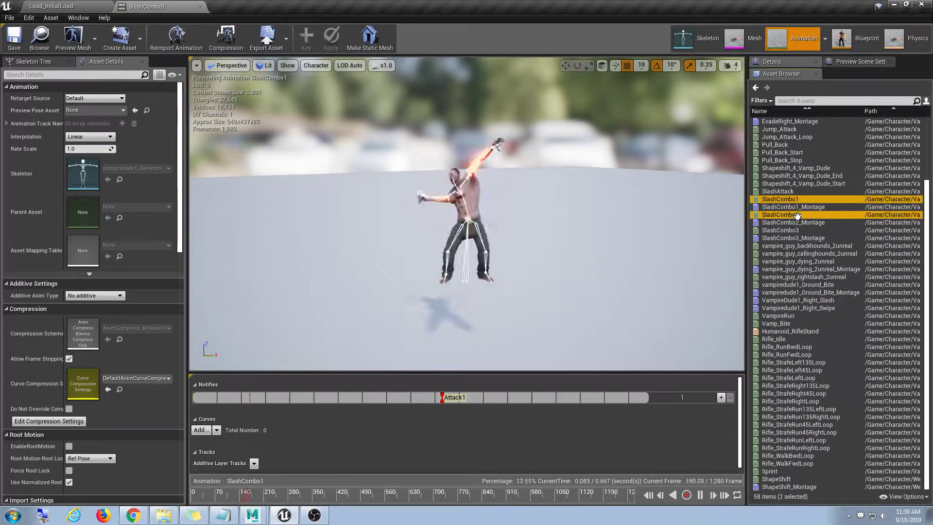
pyautogui.keyDown('ctrl'); pyautogui.click(796, 230); pyautogui.keyUp('ctrl')
pyautogui.rightClick(798, 232)
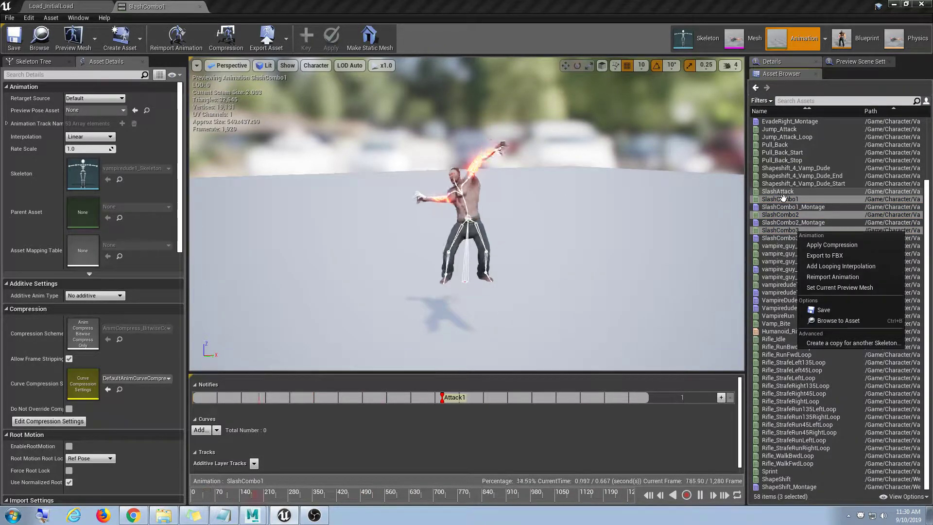
pyautogui.click(824, 255)
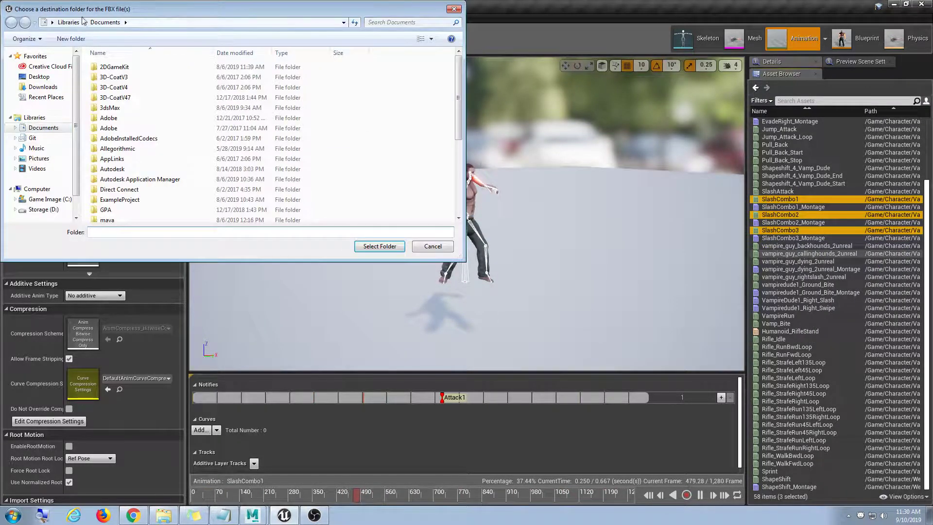
pyautogui.moveTo(95, 11); pyautogui.dragTo(262, 70)
pyautogui.click(204, 134)
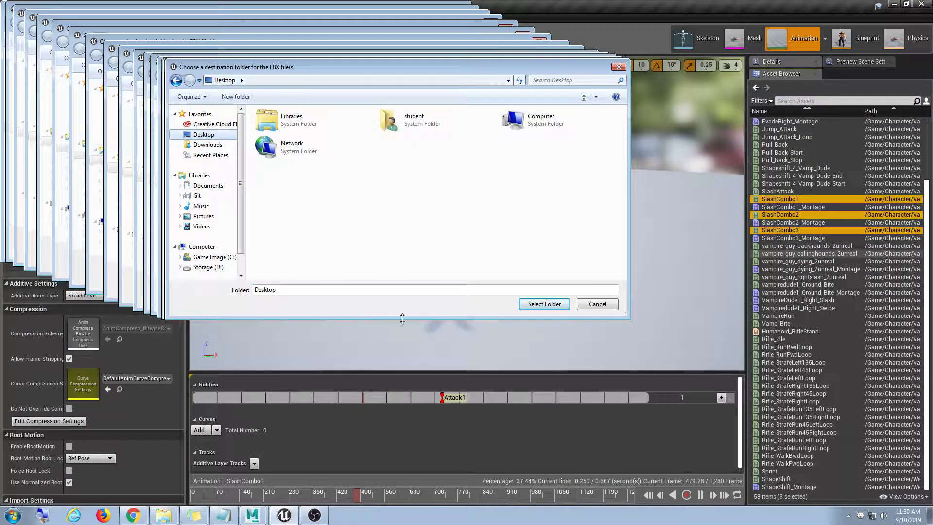
pyautogui.click(523, 306)
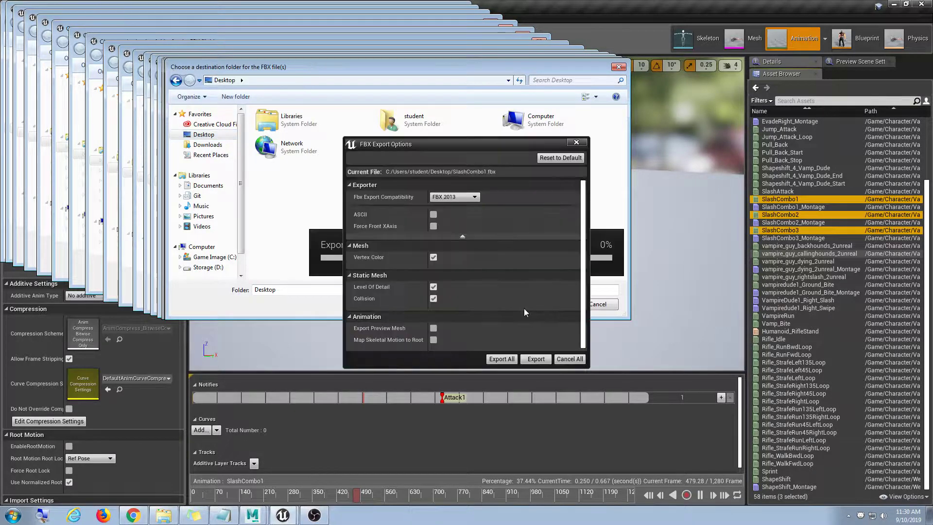
pyautogui.click(510, 359)
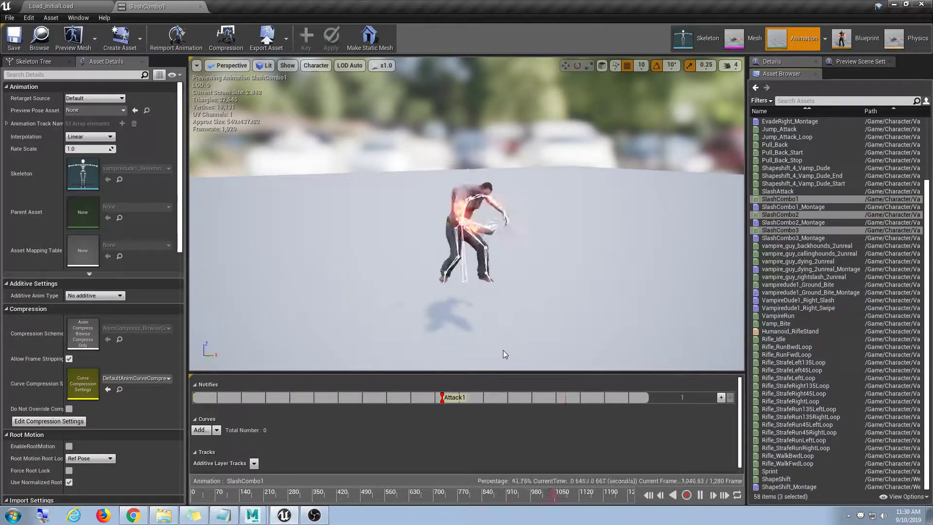
# Locate the slash combo animations in the project's content folders, then return to the SlashCombo1 animation.
pyautogui.rightClick(790, 198)
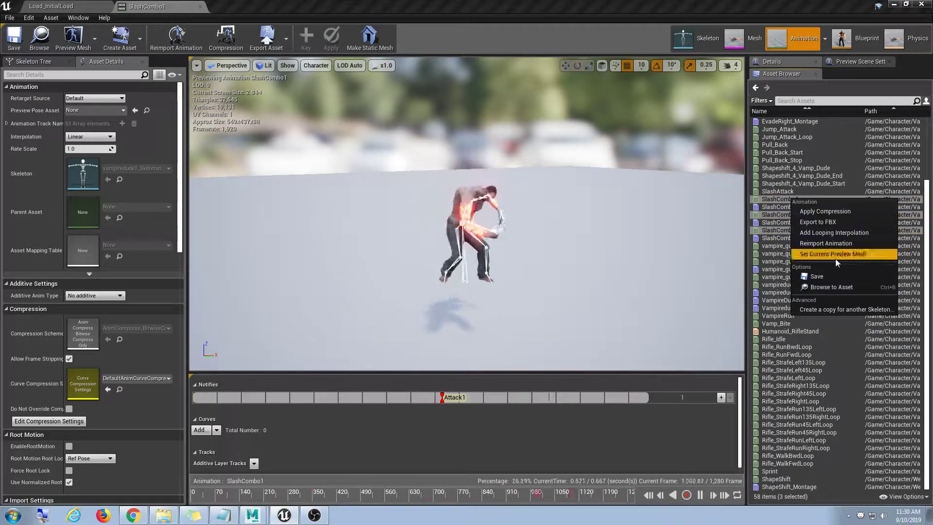
pyautogui.click(832, 285)
pyautogui.click(569, 375)
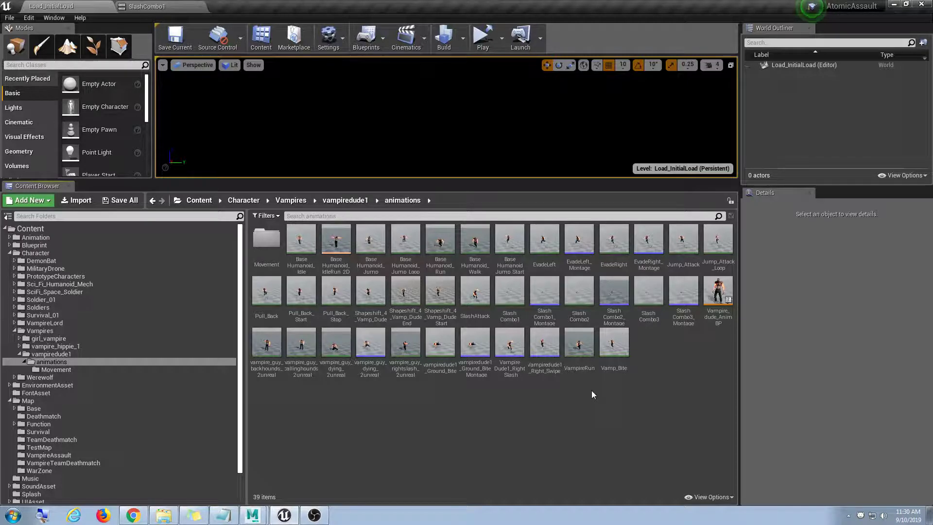
pyautogui.doubleClick(515, 283)
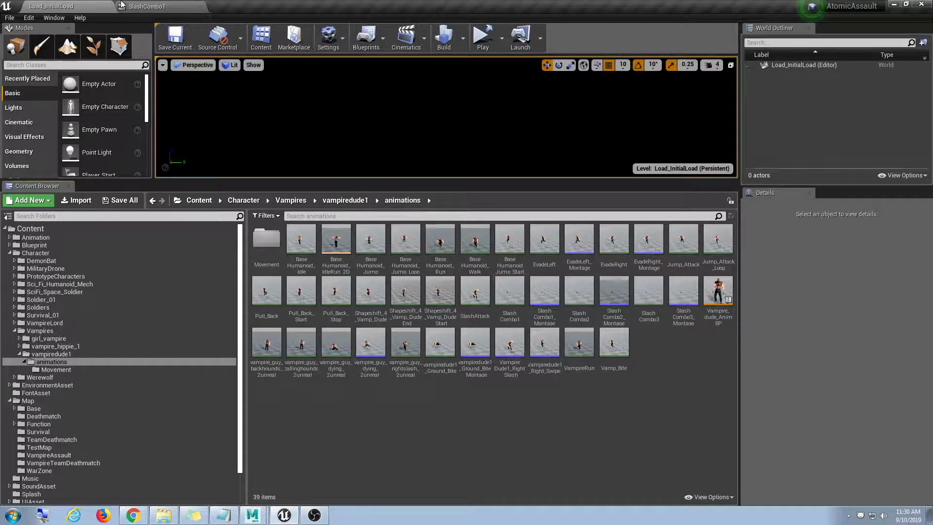
pyautogui.click(805, 198)
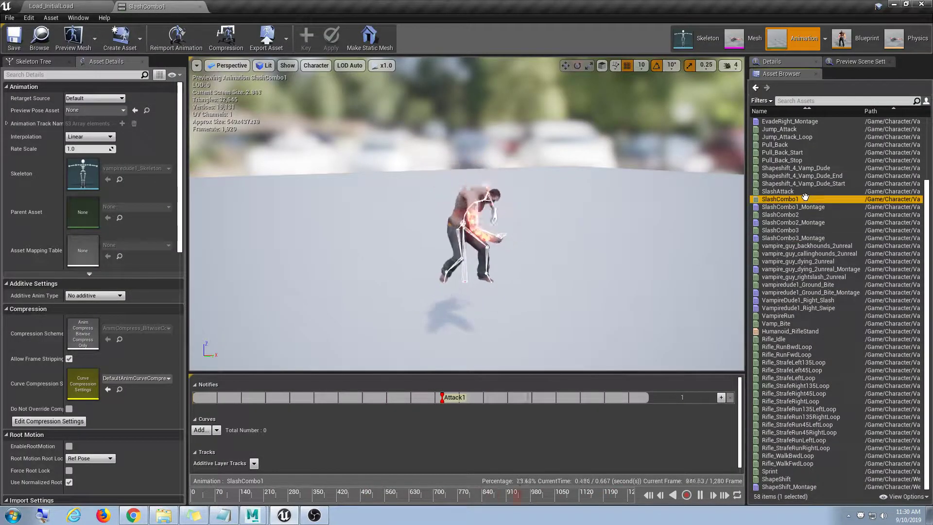
# Set SlashCombo1's Import Uniform Scale to 1 and reimport the animation from its exported FBX on the Desktop.
pyautogui.scroll(-10, 171, 383)
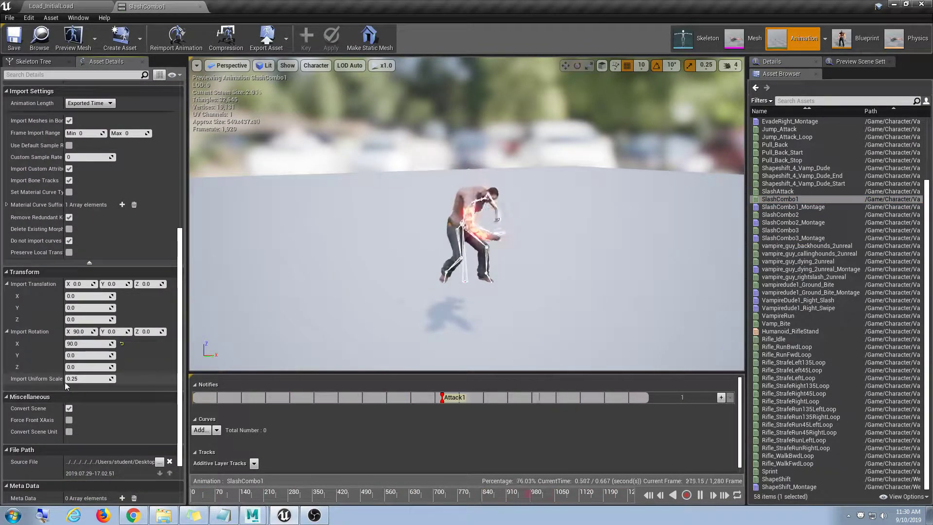
pyautogui.click(73, 378)
pyautogui.write('1')
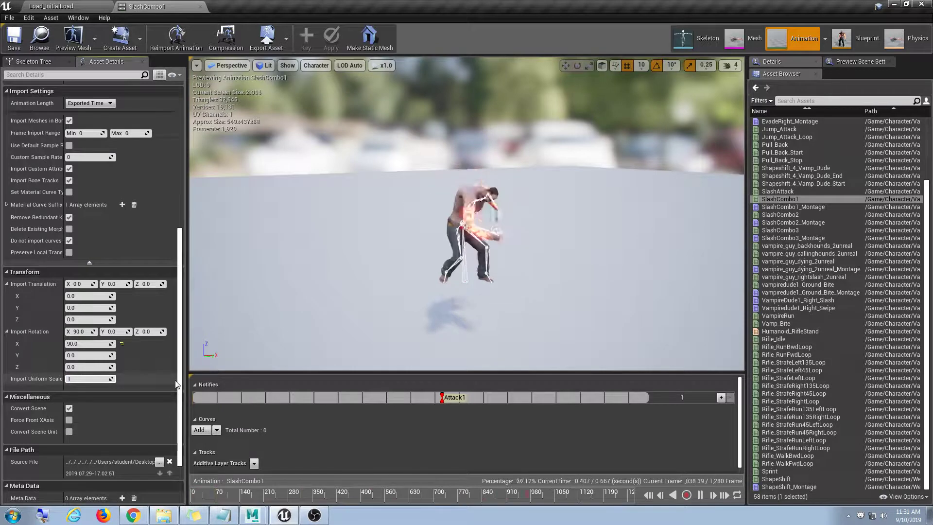
pyautogui.press('Return')
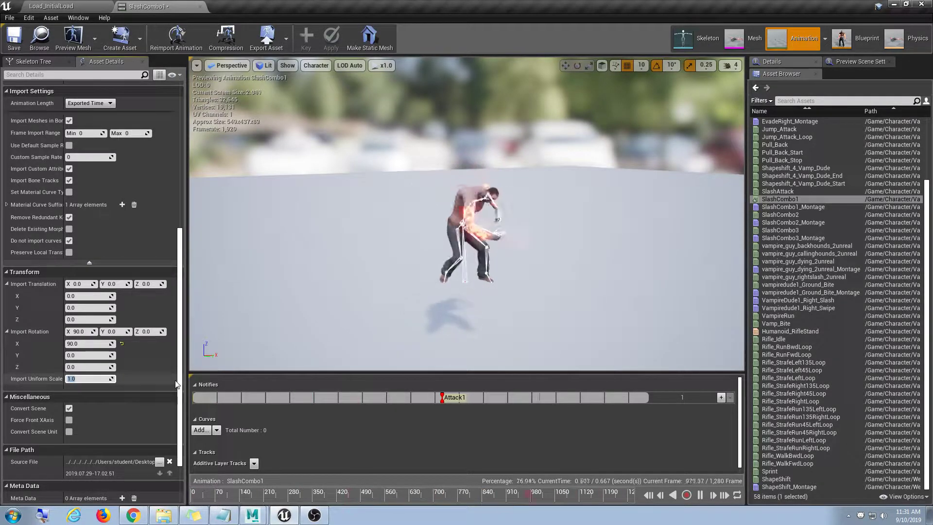
pyautogui.click(183, 37)
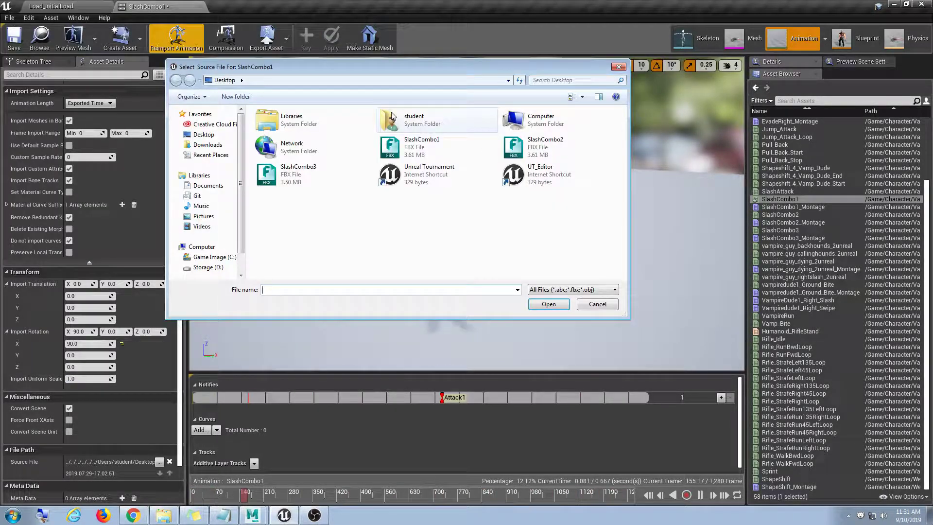
pyautogui.click(556, 305)
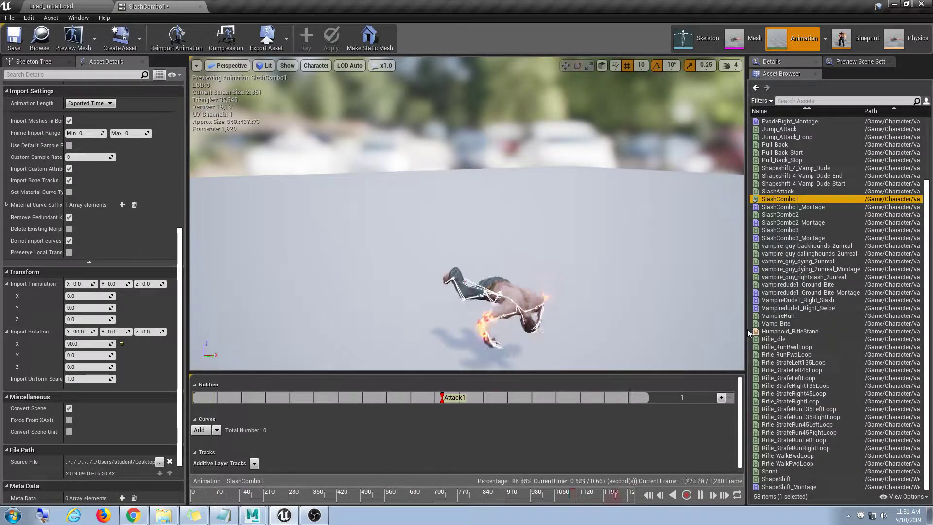
# Preview the Rifle_Idle and Rifle_RunFwdLoop animations as a reference for the correct character size and orientation.
pyautogui.doubleClick(865, 339)
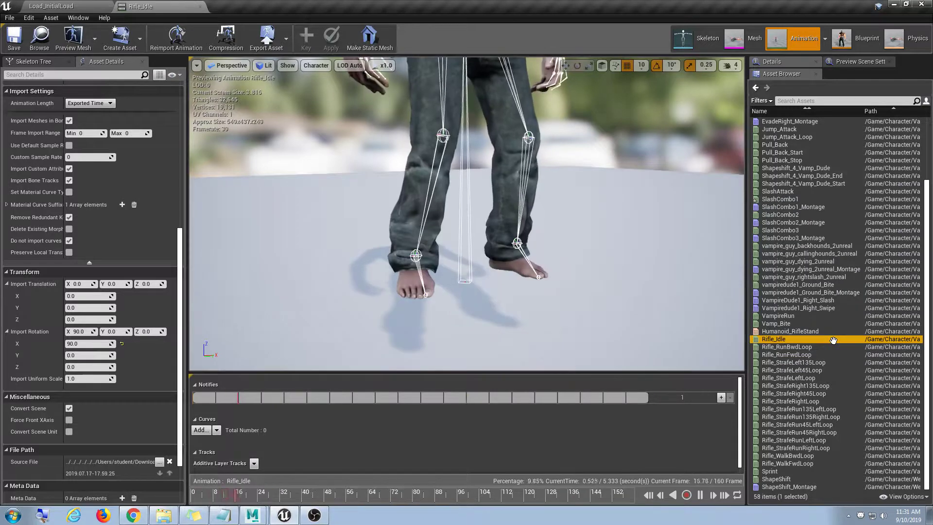
pyautogui.scroll(-5, 596, 265)
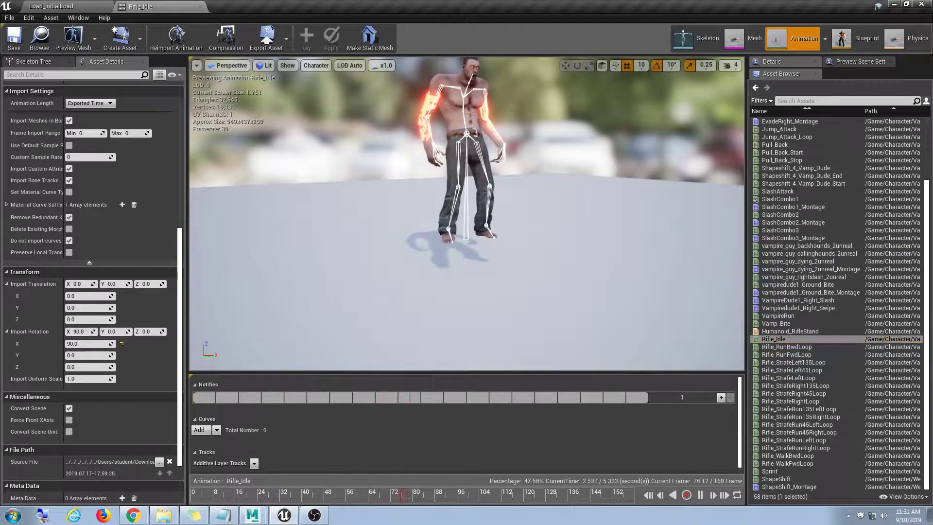
pyautogui.click(835, 354)
pyautogui.doubleClick(836, 354)
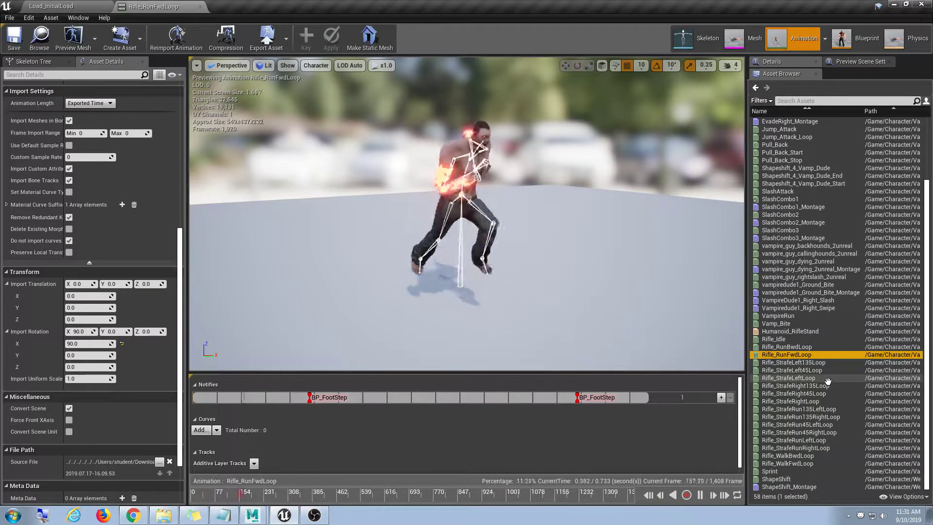
# Reopen SlashCombo1, set its Import Rotation X to 0 and Import Uniform Scale to 100, and reimport it.
pyautogui.doubleClick(806, 199)
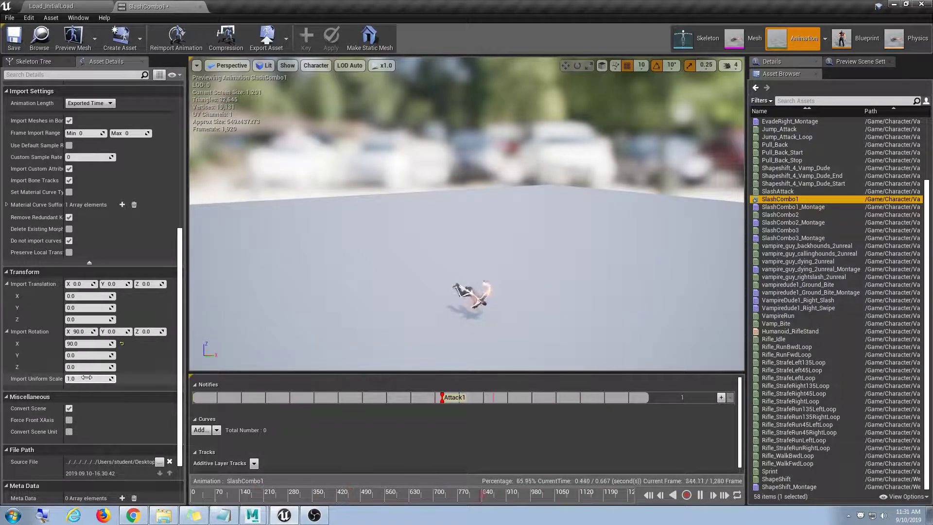
pyautogui.click(80, 331)
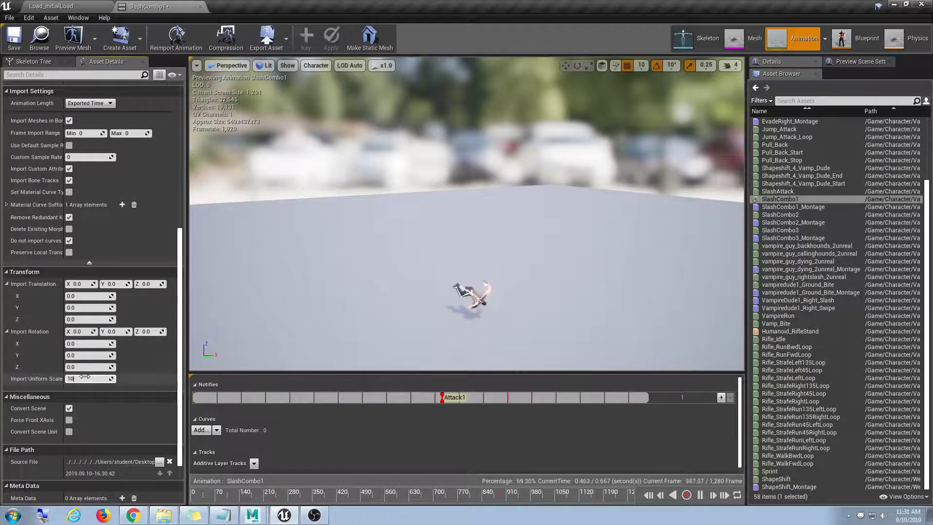
pyautogui.click(85, 379)
pyautogui.write('100')
pyautogui.click(156, 47)
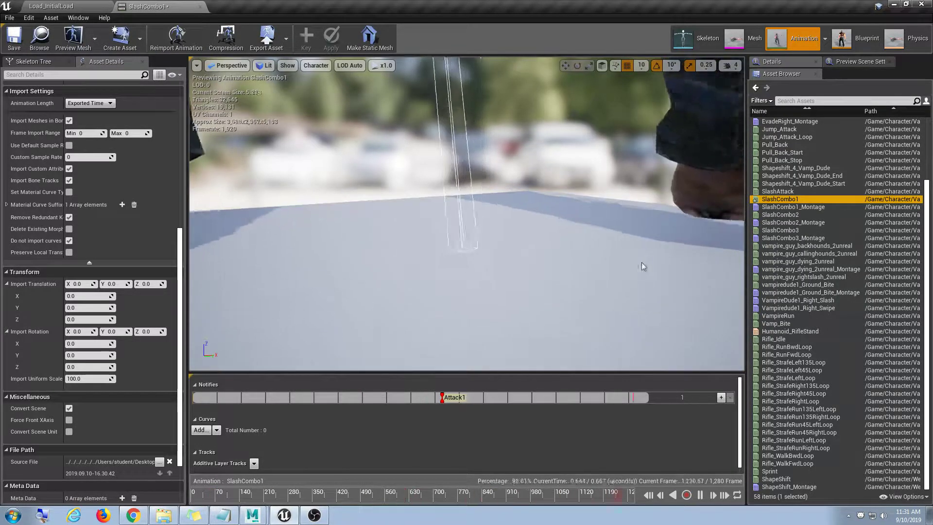
# Set SlashCombo1's Import Uniform Scale to 10 and reimport the animation.
pyautogui.click(78, 379)
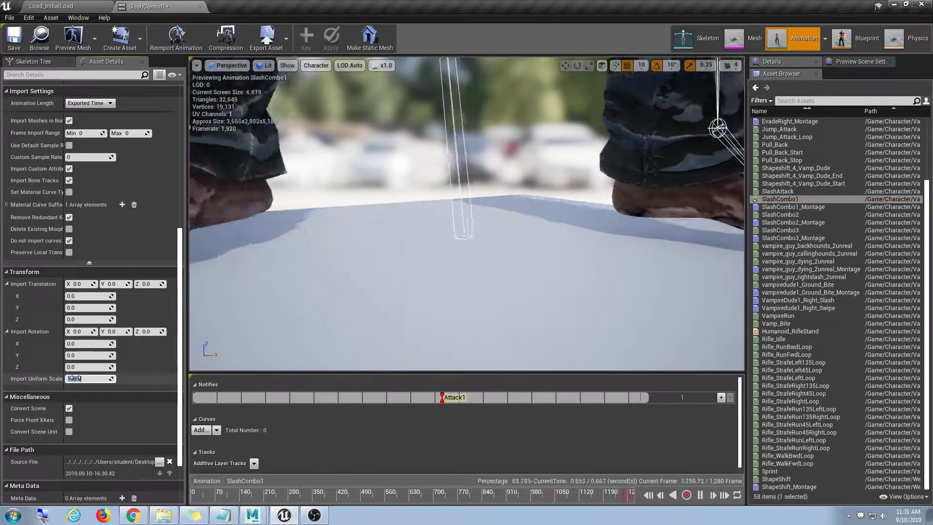
pyautogui.write('10')
pyautogui.click(171, 46)
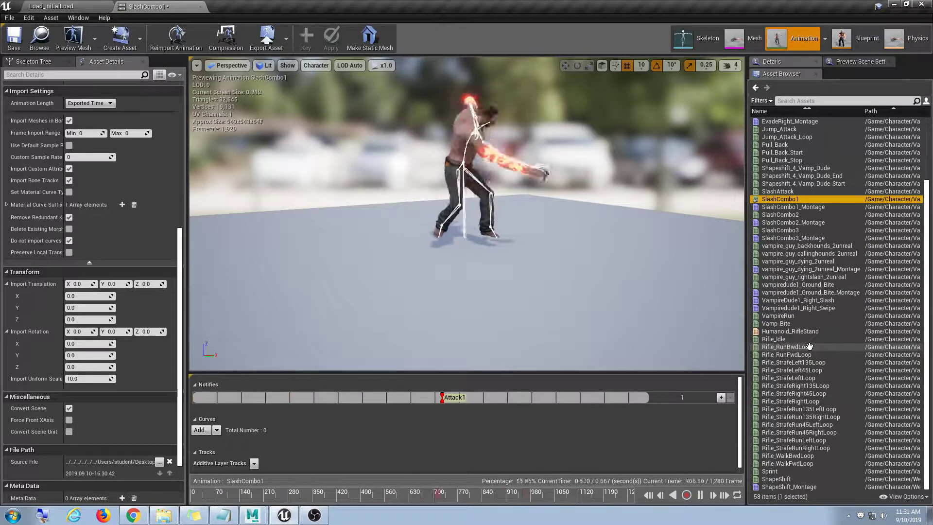
# Compare SlashCombo1 with Rifle_RunBwdLoop, set SlashCombo1's Import Uniform Scale to 5, and reimport it.
pyautogui.click(810, 347)
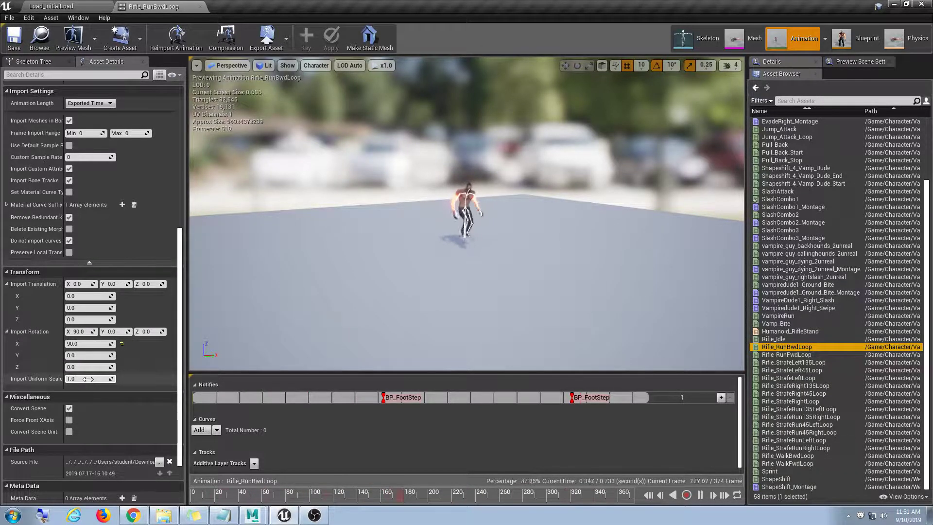
pyautogui.scroll(3, 812, 275)
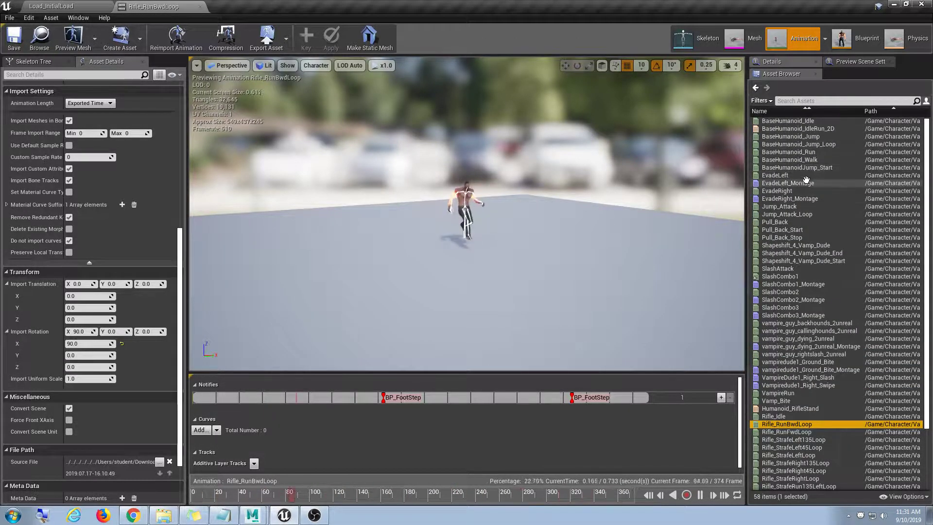
pyautogui.click(812, 275)
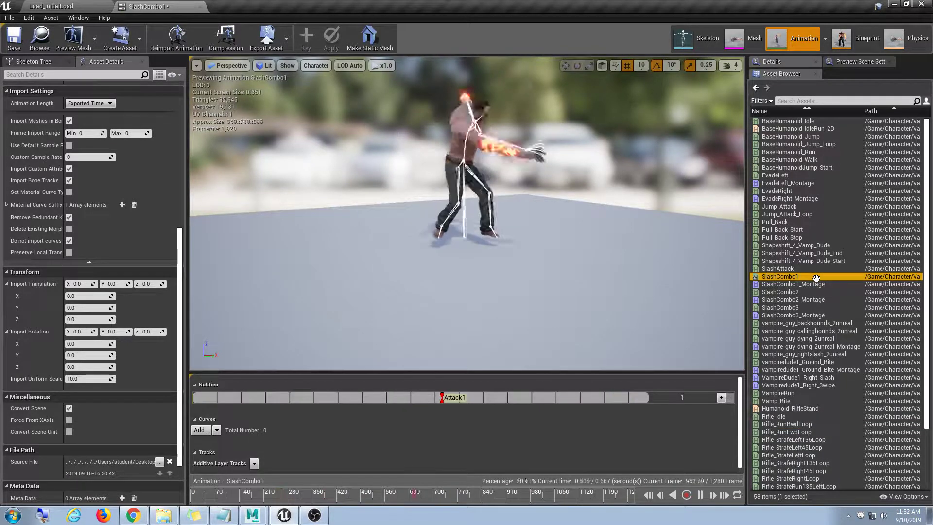
pyautogui.click(93, 378)
pyautogui.write('5')
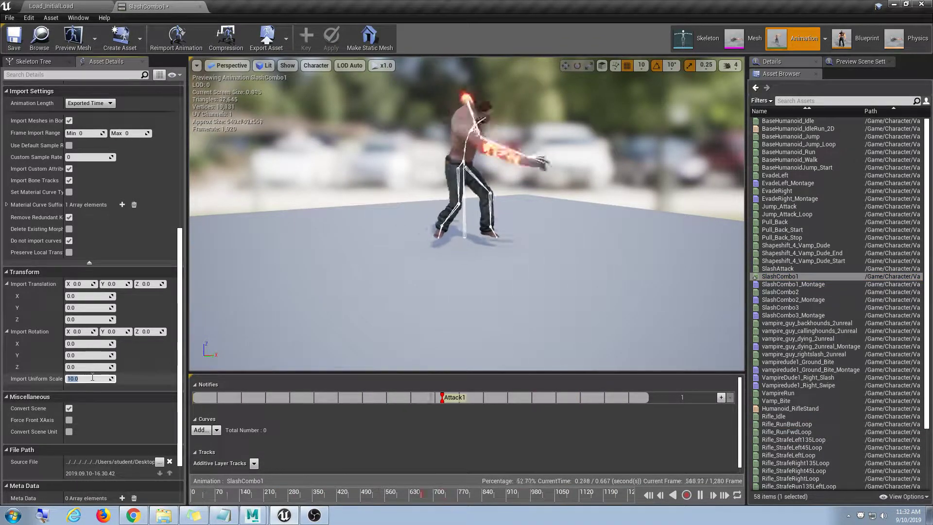
pyautogui.click(179, 41)
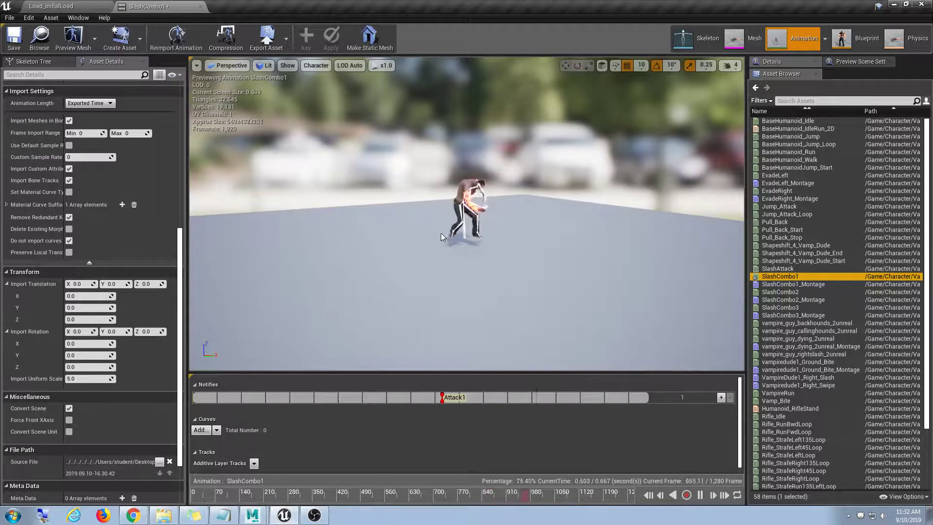
# Check SlashCombo1's size against Rifle_RunBwdLoop, set its Import Uniform Scale to 2.5, and reimport the animation.
pyautogui.scroll(5, 441, 237)
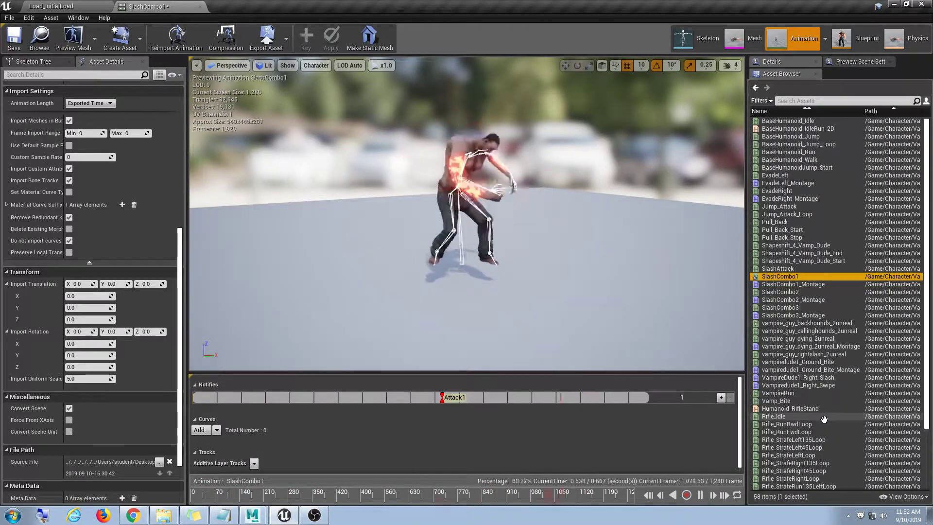
pyautogui.doubleClick(797, 424)
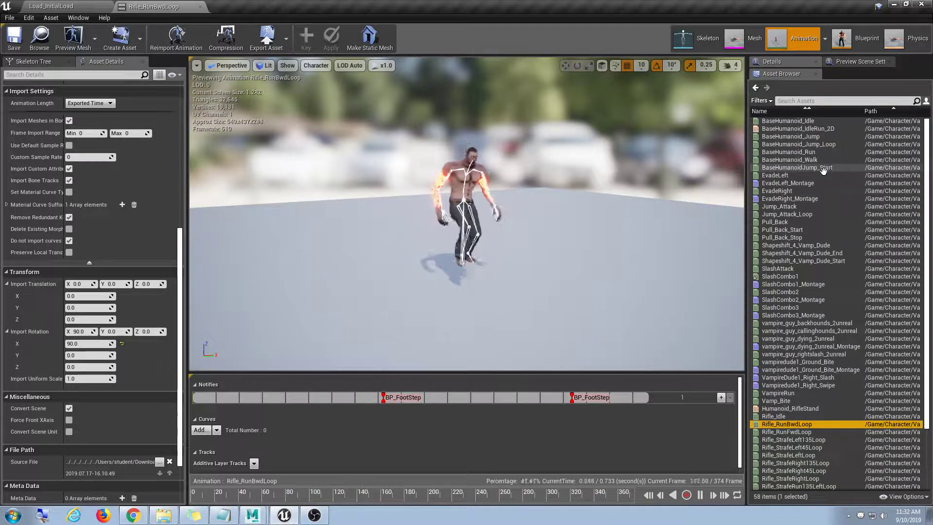
pyautogui.doubleClick(800, 277)
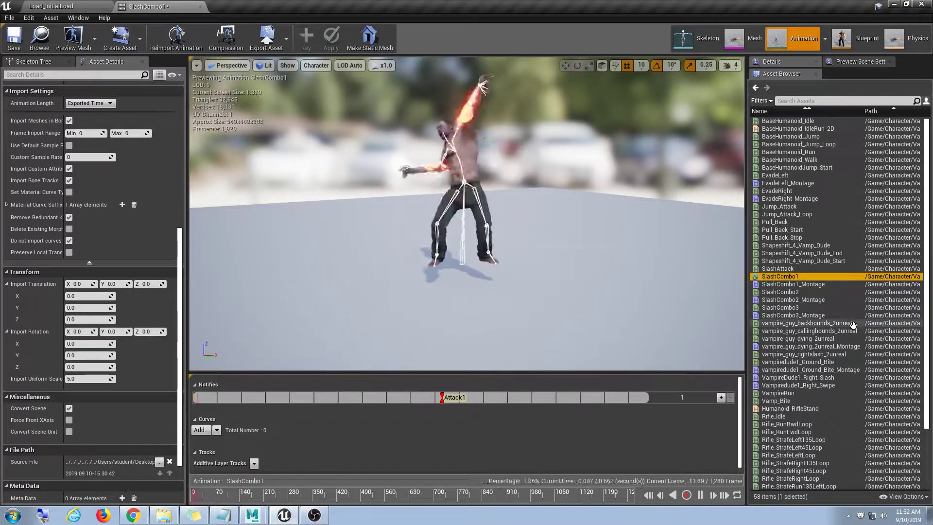
pyautogui.scroll(-3, 811, 326)
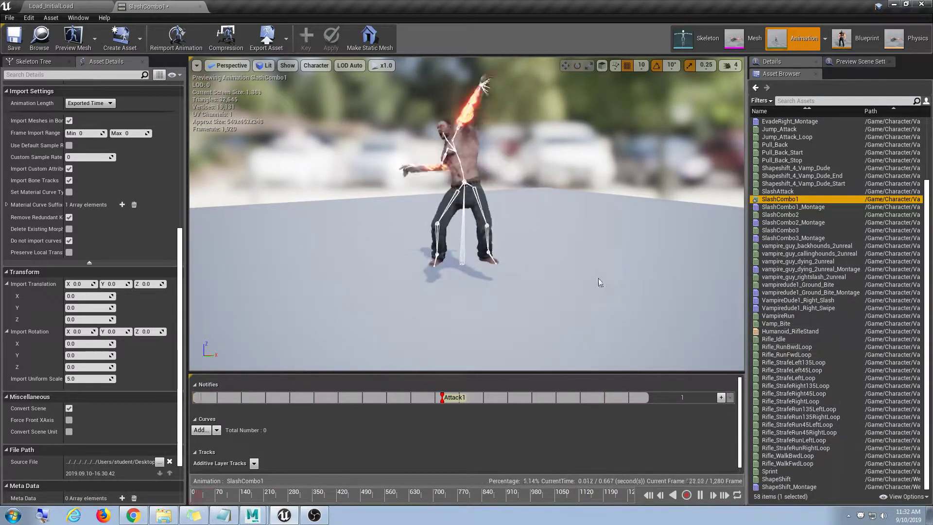
pyautogui.click(81, 378)
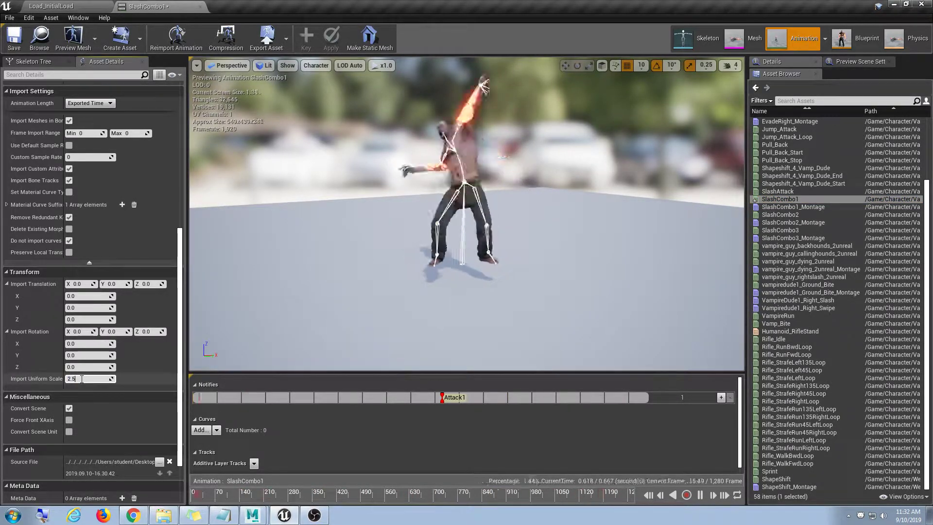
pyautogui.click(176, 45)
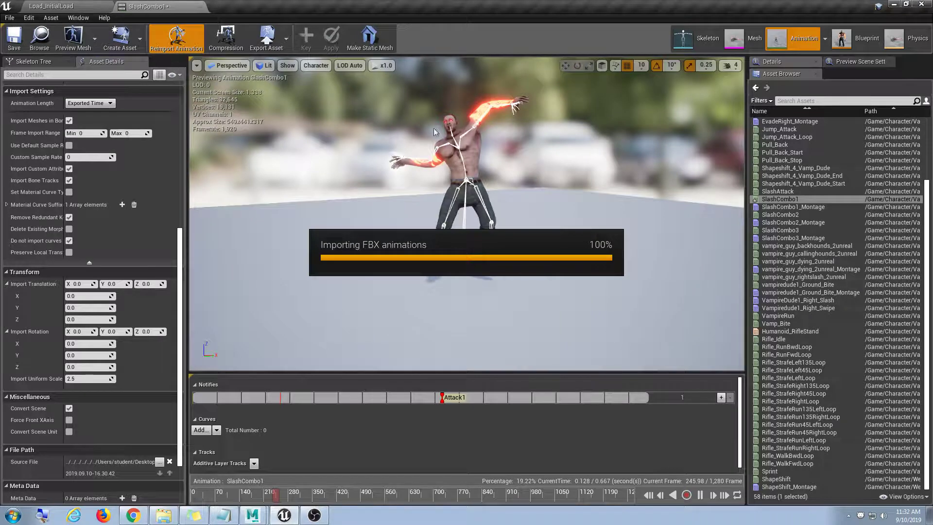
# Compare SlashCombo1 with Rifle_RunBwdLoop again, set its Import Uniform Scale to 3, and reimport it.
pyautogui.click(815, 348)
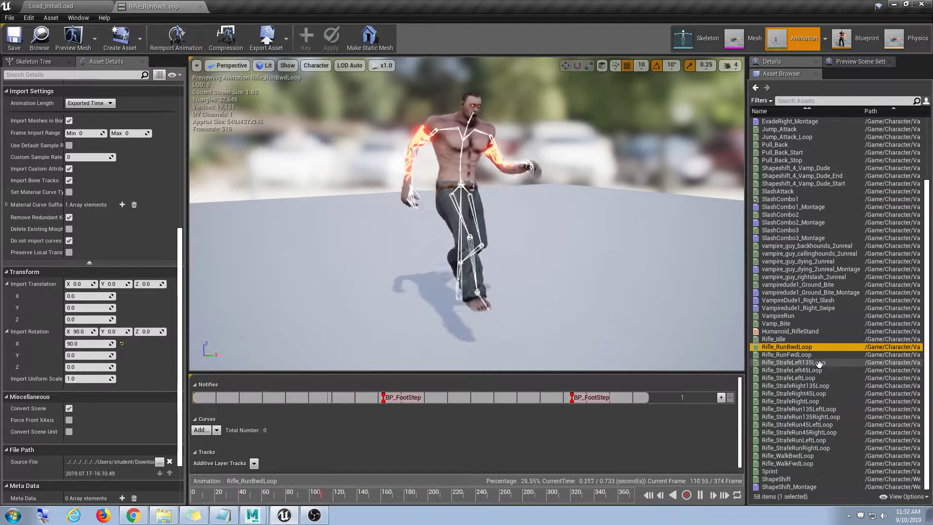
pyautogui.click(807, 201)
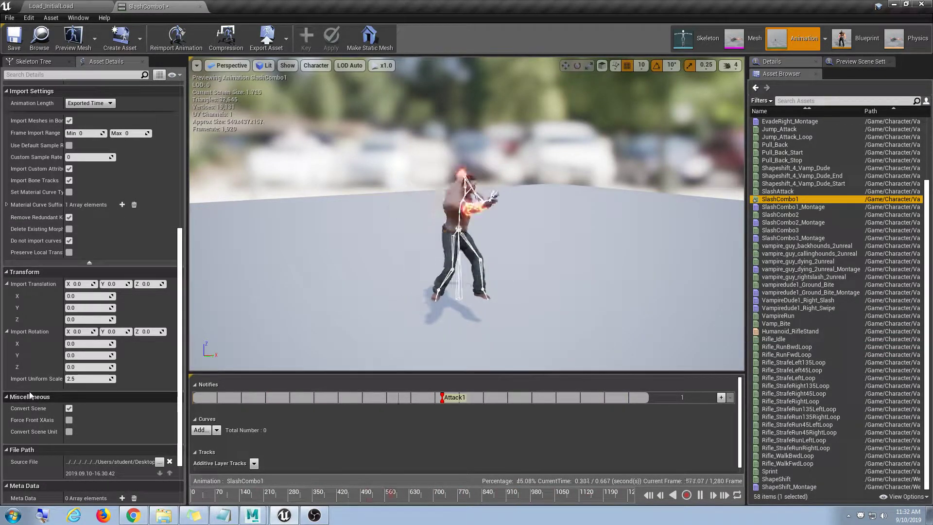
pyautogui.click(90, 379)
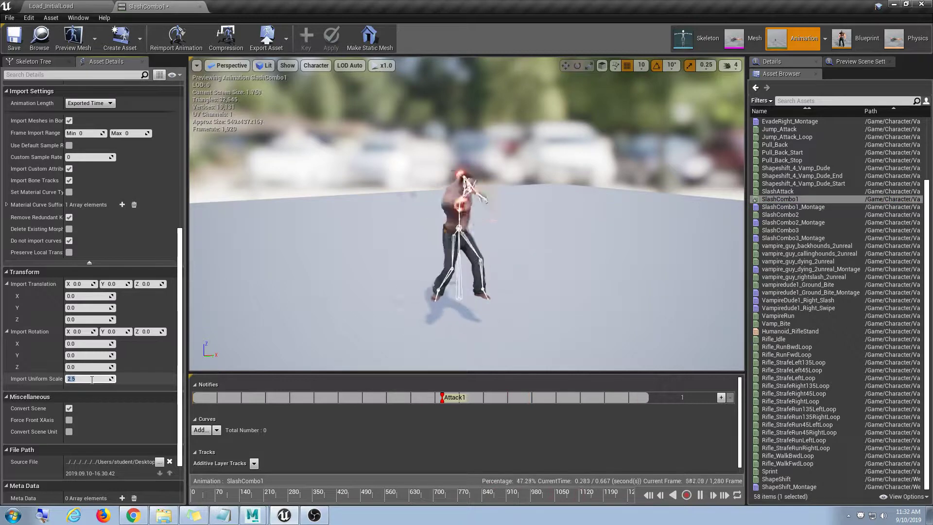
pyautogui.click(175, 45)
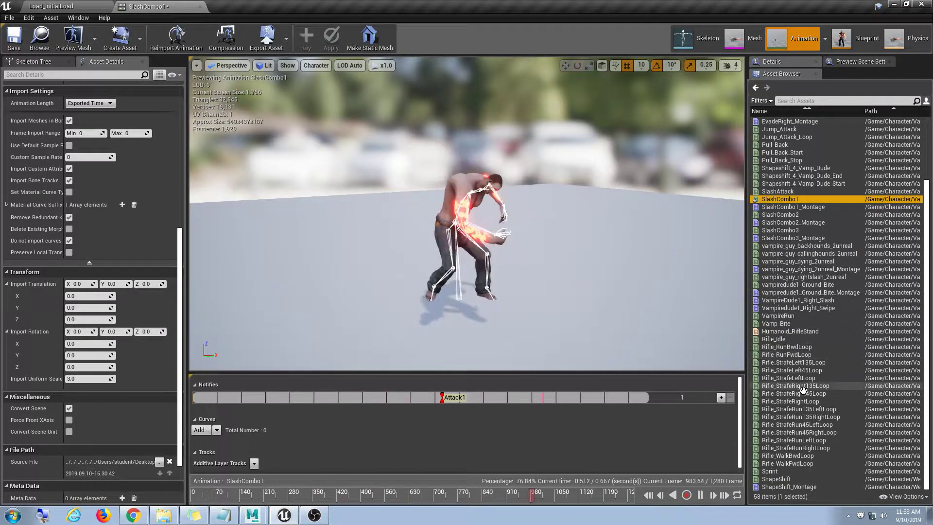
# Compare SlashCombo1 with Rifle_RunFwdLoop, set SlashCombo1's Import Uniform Scale to 4, and reimport it.
pyautogui.click(828, 356)
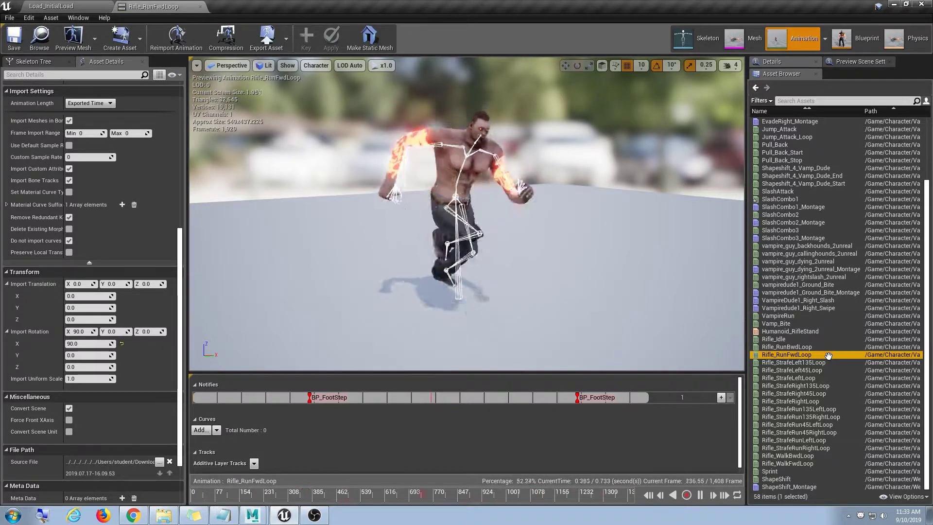
pyautogui.click(820, 200)
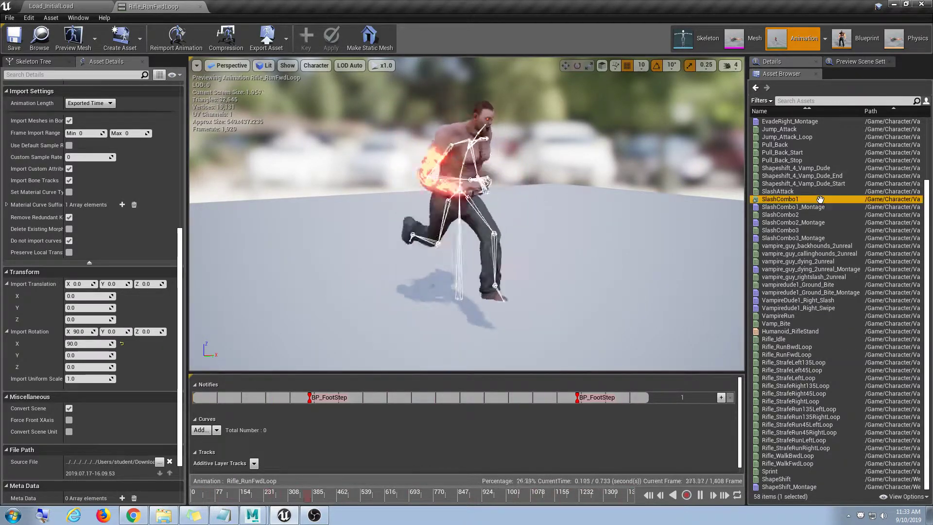
pyautogui.click(72, 378)
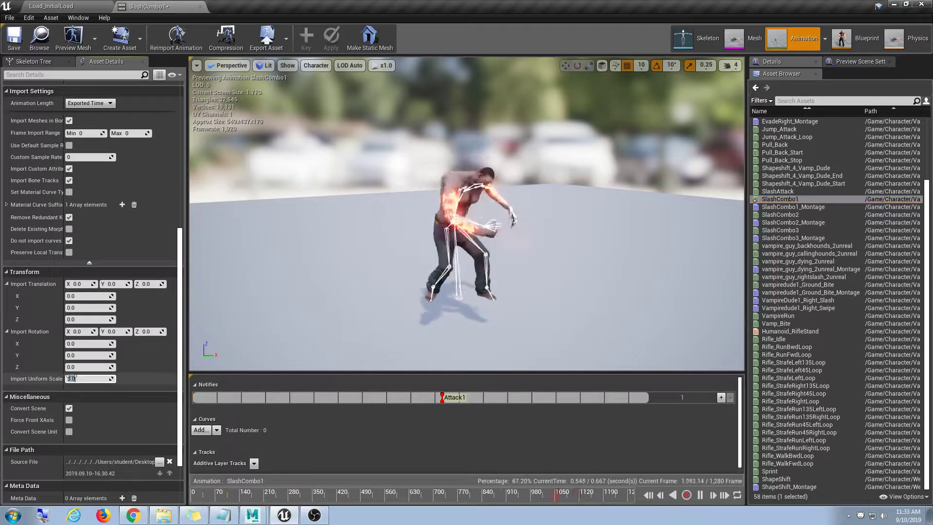
pyautogui.write('4')
pyautogui.click(175, 42)
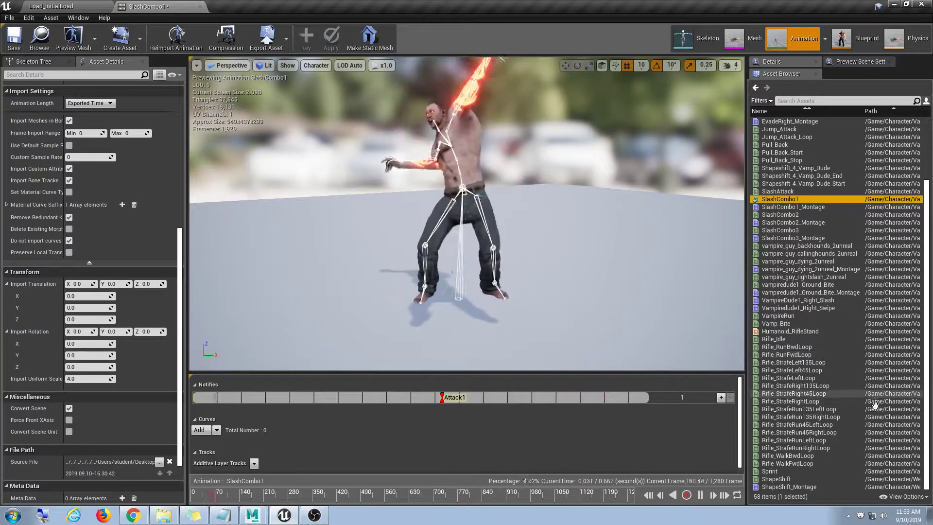
# Compare the character size in SlashCombo1 with the Rifle_RunBwdLoop, Rifle_RunFwdLoop, Sprint and Rifle_Idle animations.
pyautogui.click(840, 347)
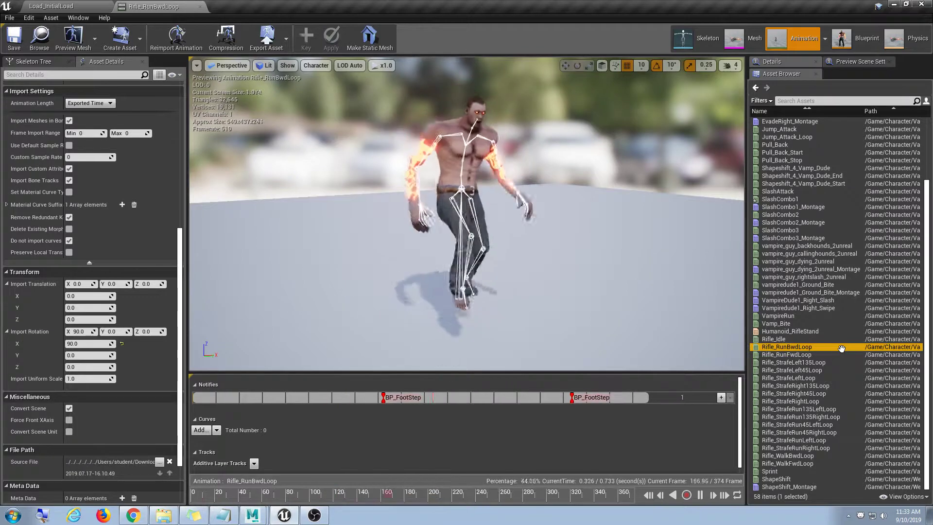
pyautogui.click(815, 199)
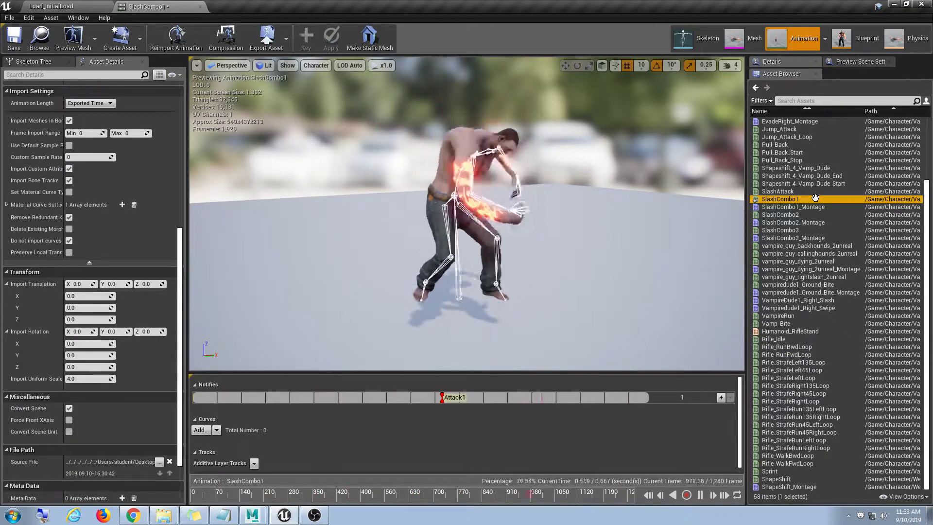
pyautogui.click(814, 354)
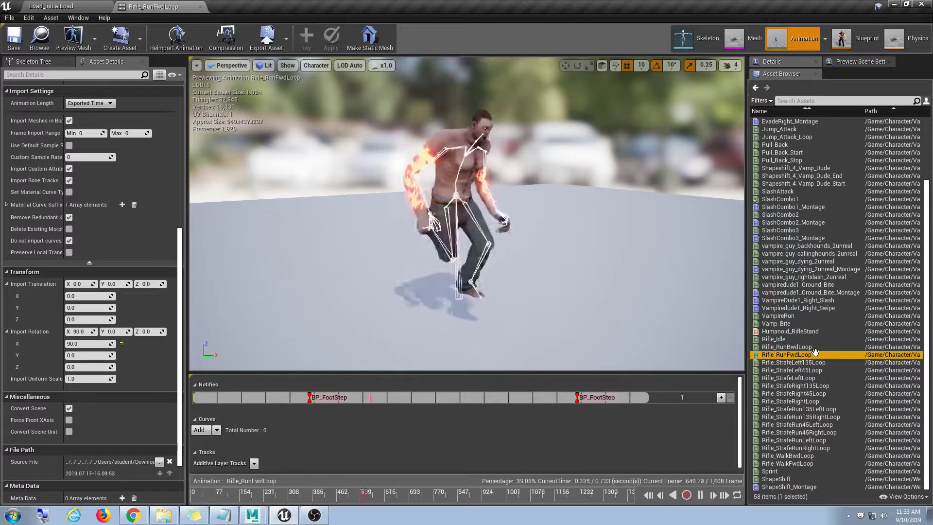
pyautogui.click(789, 479)
pyautogui.click(803, 339)
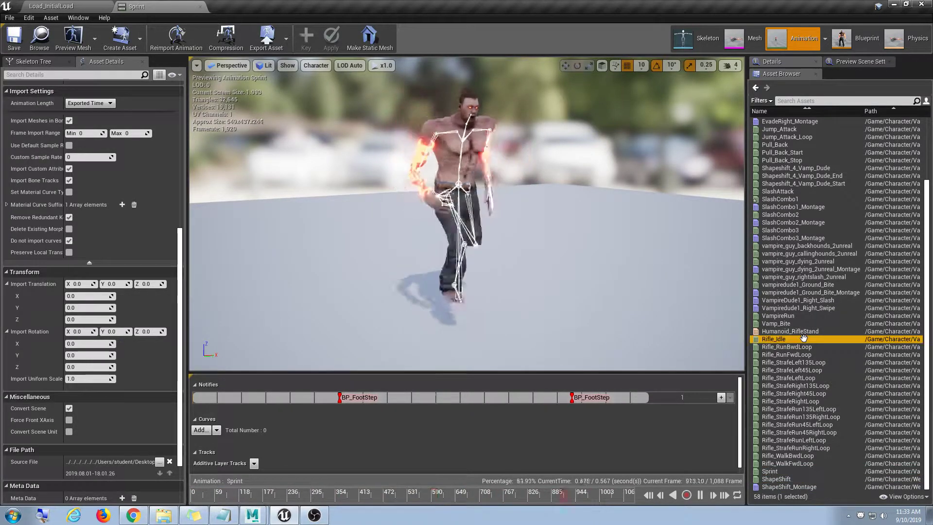
pyautogui.click(802, 200)
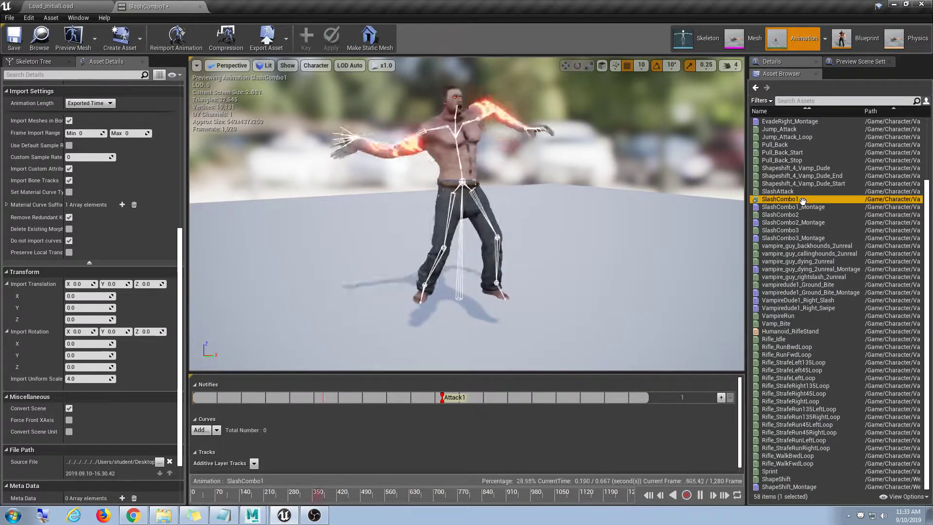
pyautogui.click(808, 340)
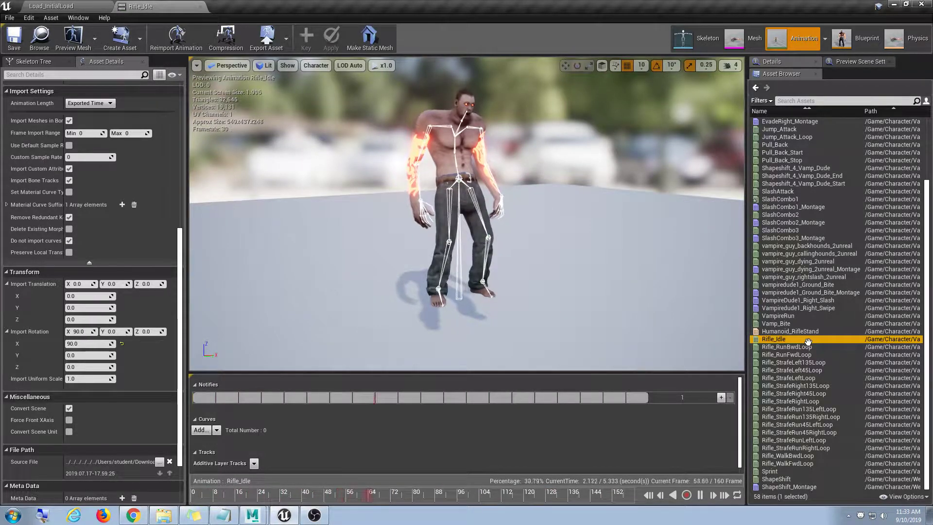
pyautogui.click(806, 199)
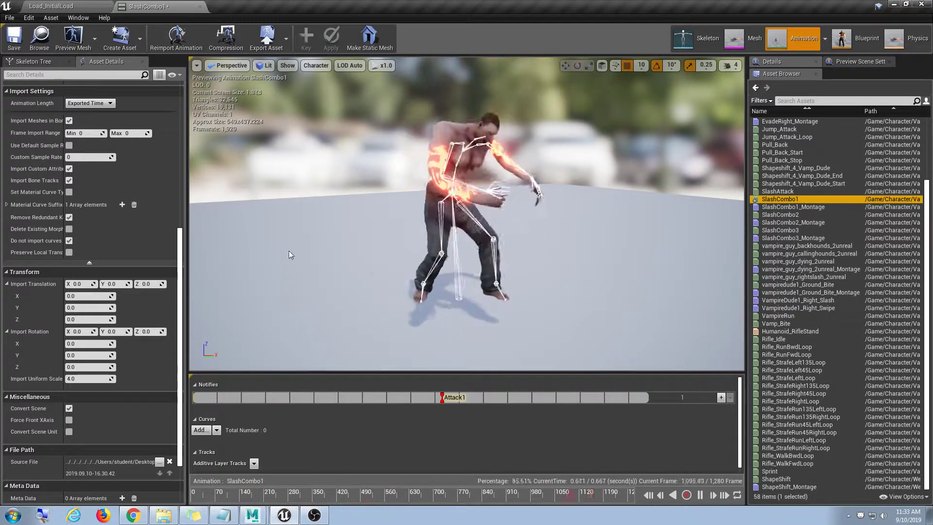
pyautogui.click(87, 378)
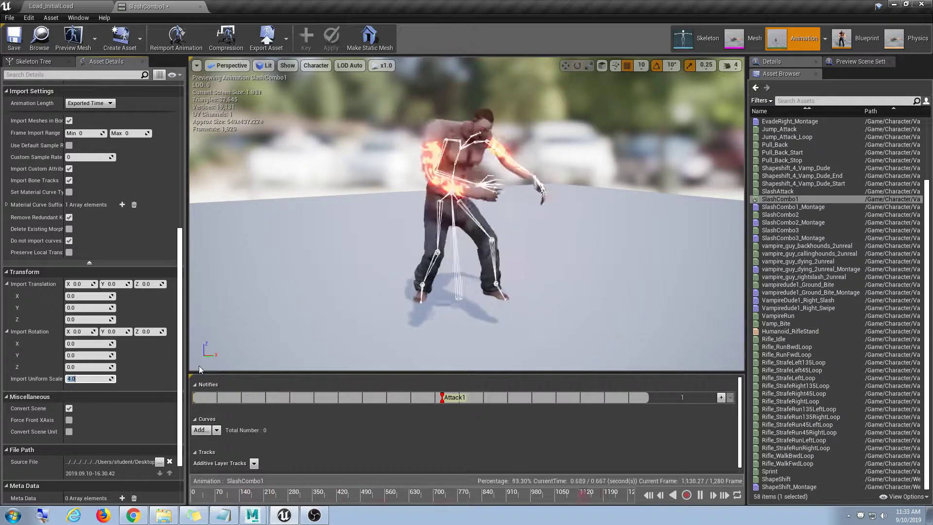
pyautogui.click(817, 339)
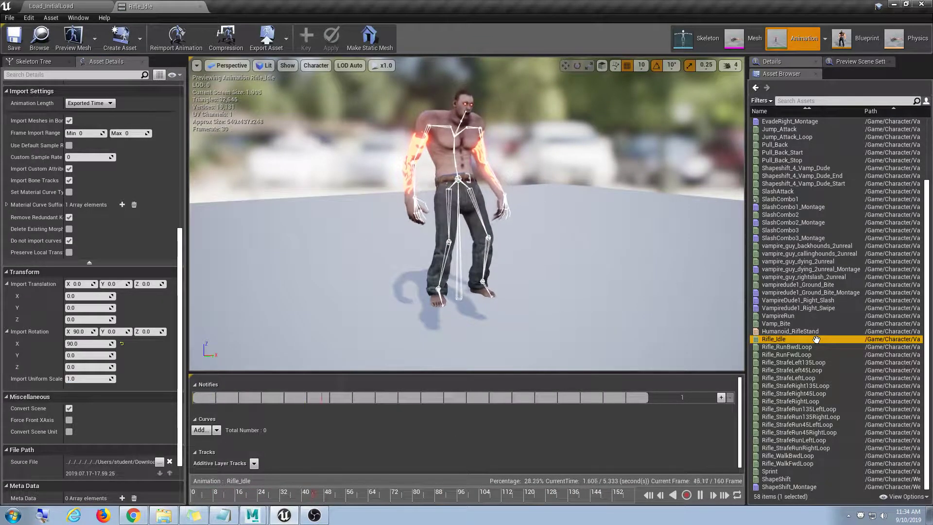
pyautogui.click(807, 199)
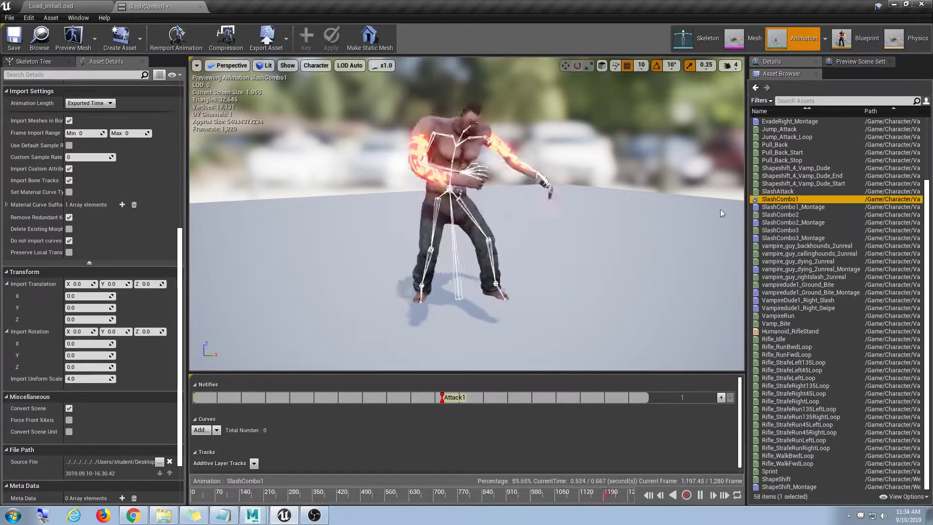
# Return to the vampiredude1 animations folder and reimport SlashCombo2 using the SlashCombo2 FBX on the Desktop as its new source file.
pyautogui.click(62, 5)
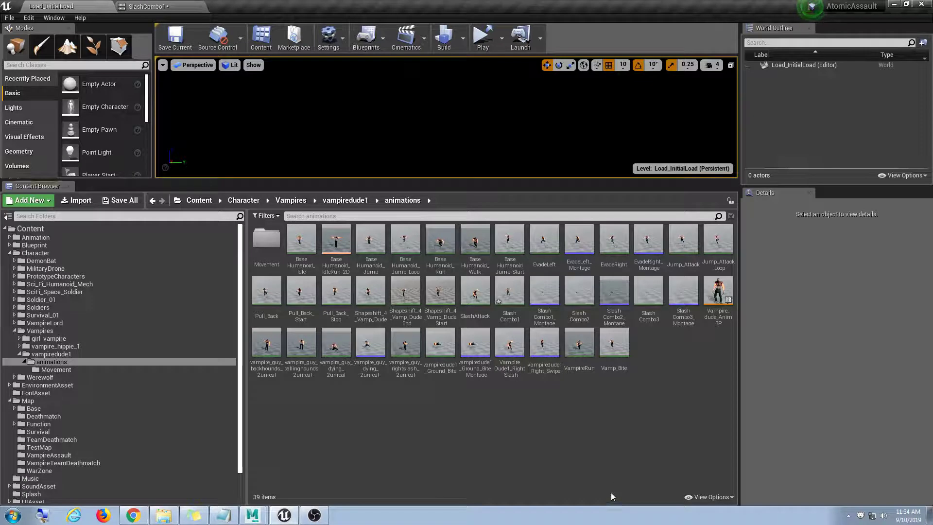
pyautogui.click(580, 288)
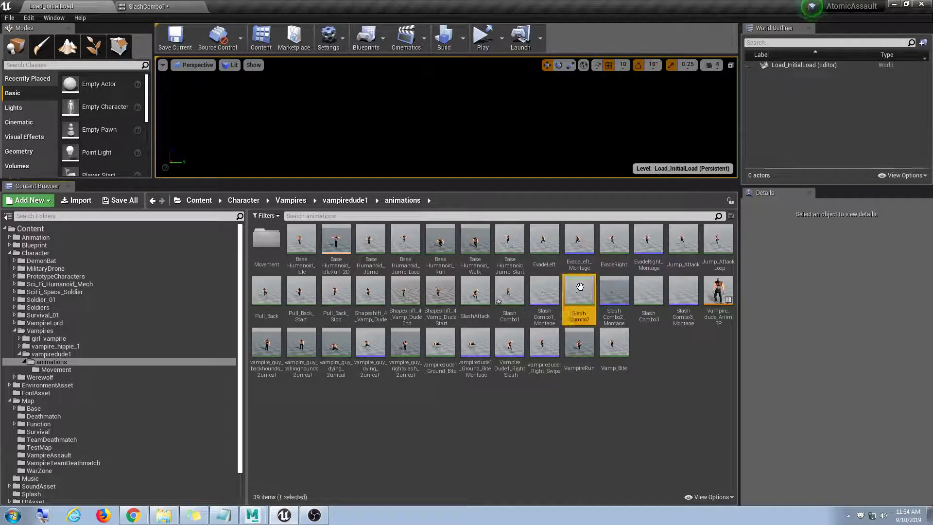
pyautogui.rightClick(581, 288)
pyautogui.click(616, 275)
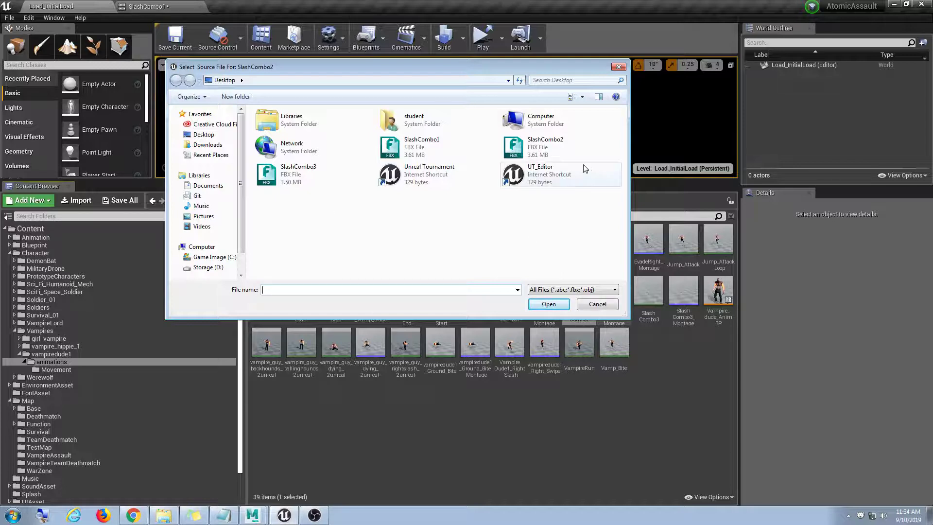
pyautogui.click(544, 146)
pyautogui.click(549, 304)
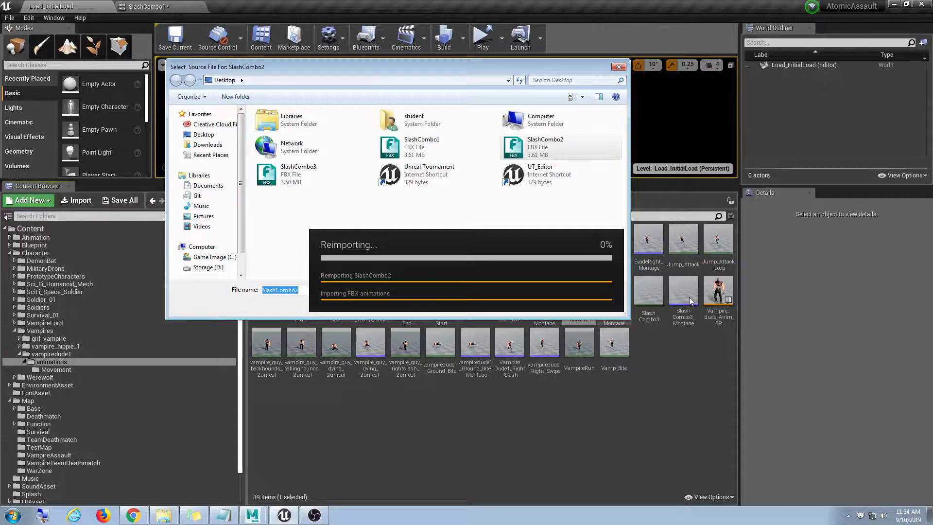
# Reimport SlashCombo3 using the SlashCombo3 FBX on the Desktop as its new source file.
pyautogui.rightClick(653, 292)
pyautogui.moveTo(724, 243)
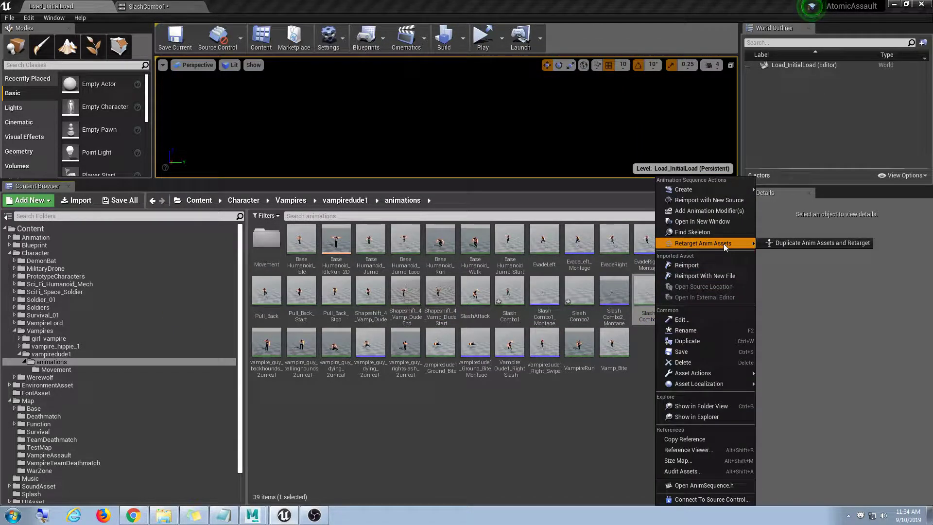
pyautogui.click(721, 275)
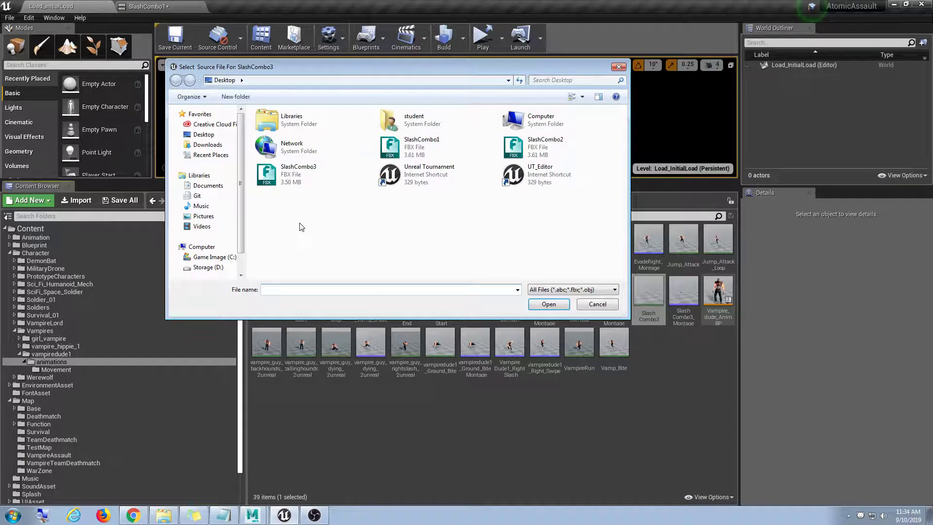
pyautogui.click(297, 174)
pyautogui.click(565, 307)
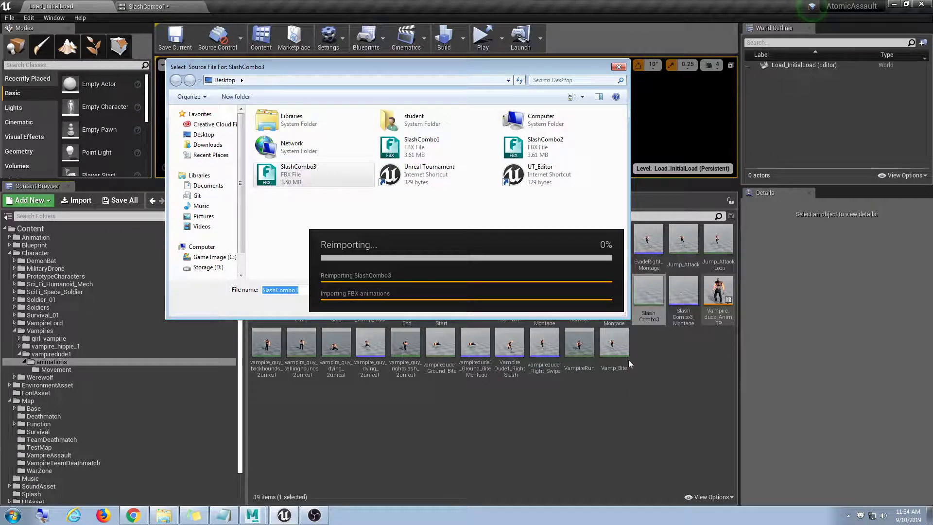
# Inspect the reimported SlashCombo3 in the animation editor, and return to the vampiredude1 animations folder.
pyautogui.doubleClick(646, 293)
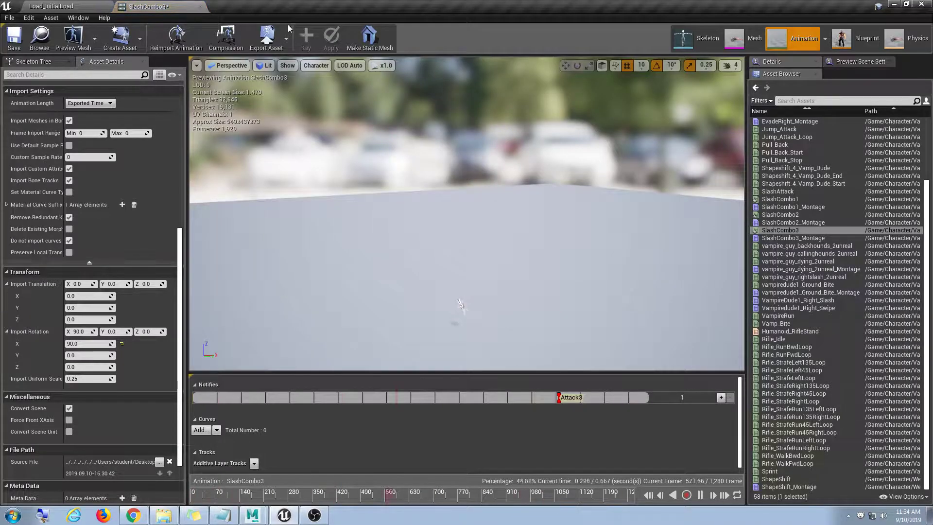
pyautogui.click(200, 6)
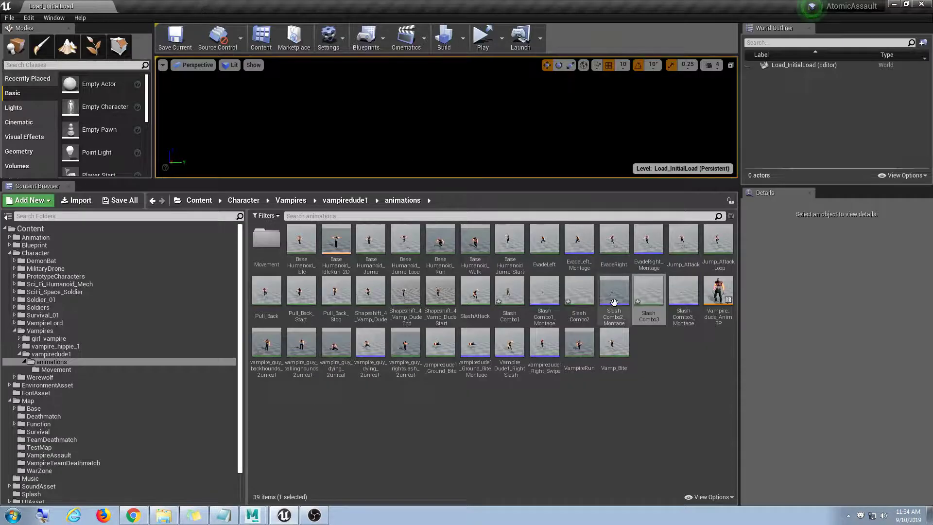
pyautogui.click(663, 381)
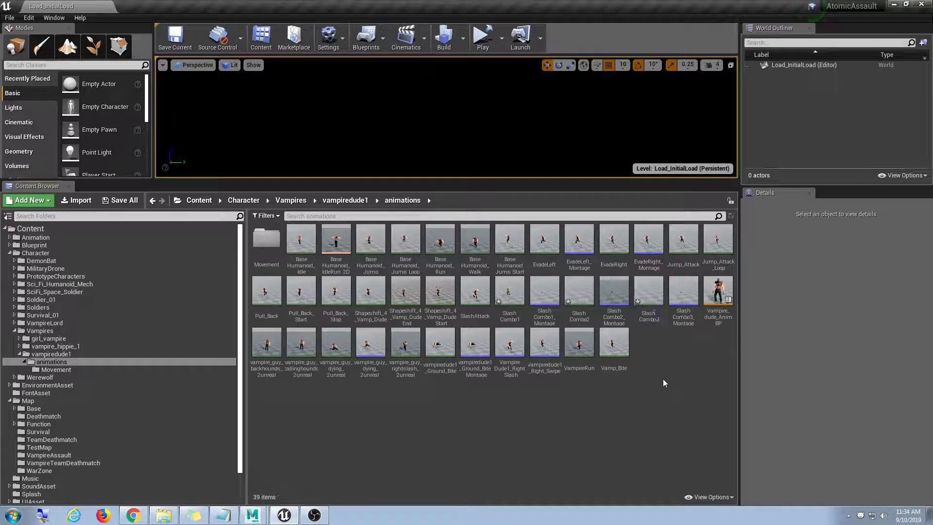
# Open SlashCombo2 docked in the main window, set its Import Rotation X to 0 and Import Uniform Scale to 4, and reimport it.
pyautogui.doubleClick(595, 300)
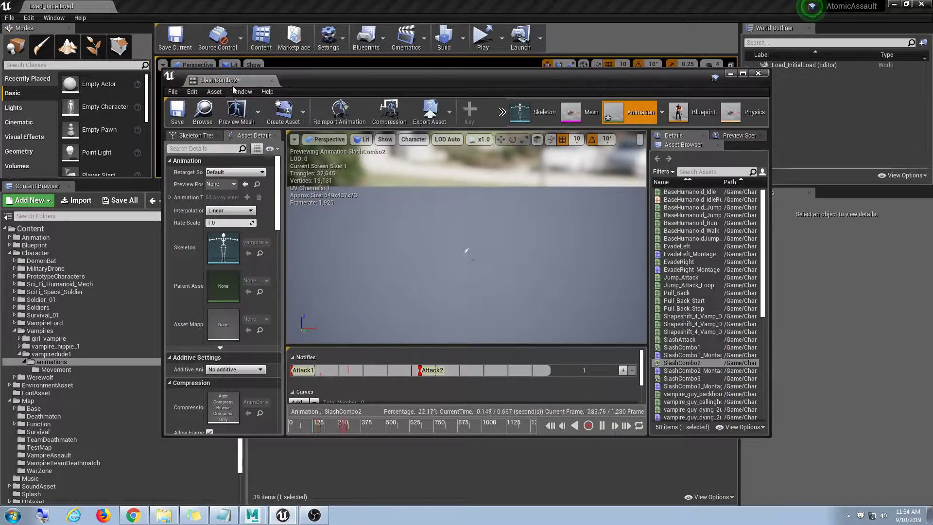
pyautogui.moveTo(233, 80); pyautogui.dragTo(146, 6)
pyautogui.scroll(-10, 148, 291)
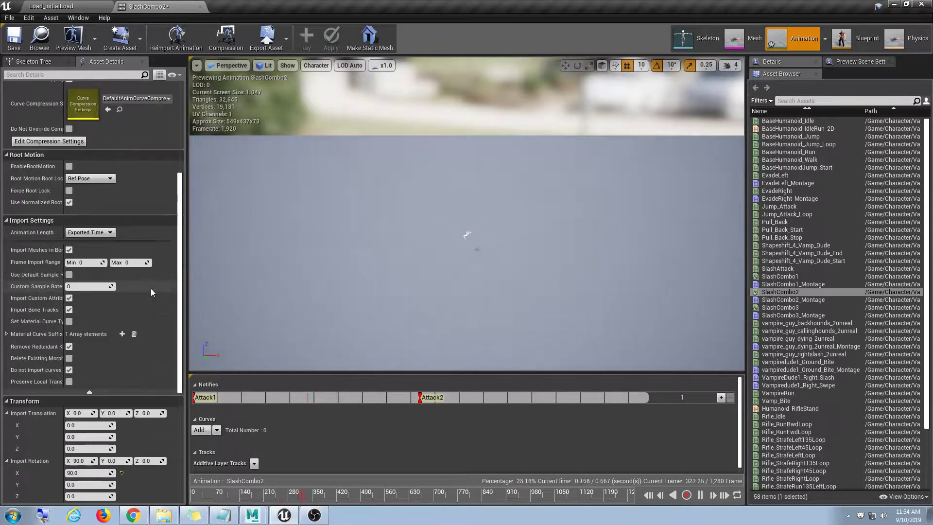
pyautogui.scroll(-3, 151, 290)
pyautogui.click(86, 382)
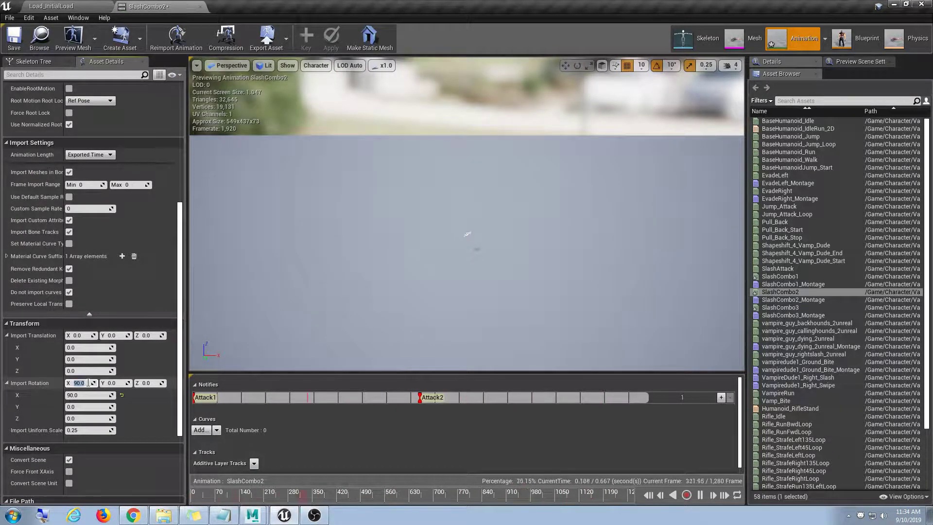
pyautogui.write('0')
pyautogui.click(85, 430)
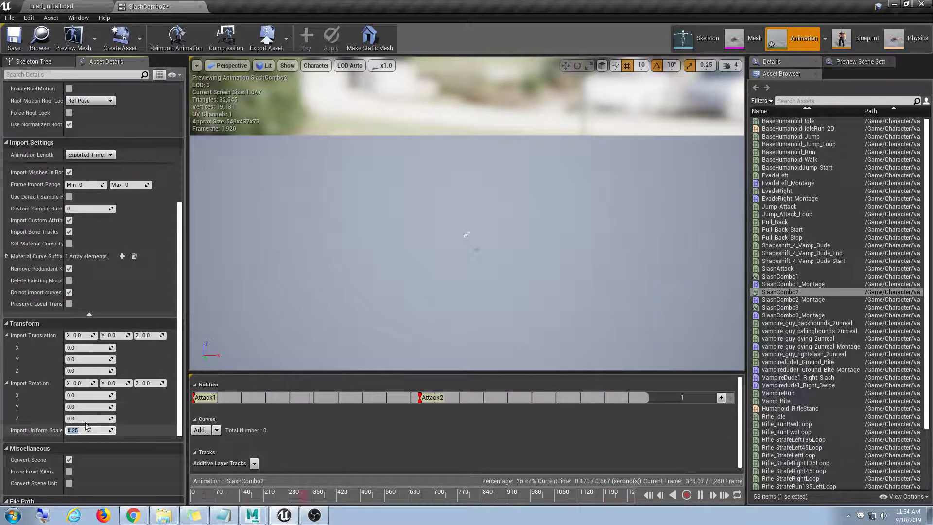
pyautogui.write('4')
pyautogui.click(176, 38)
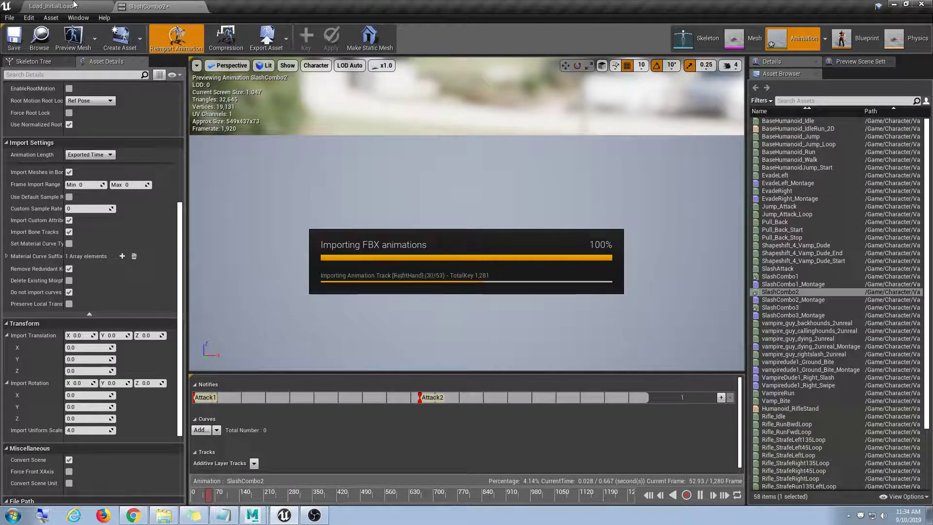
# Set SlashCombo3's Import Uniform Scale to 4 and Import Rotation X to 0, and reimport the animation.
pyautogui.click(802, 308)
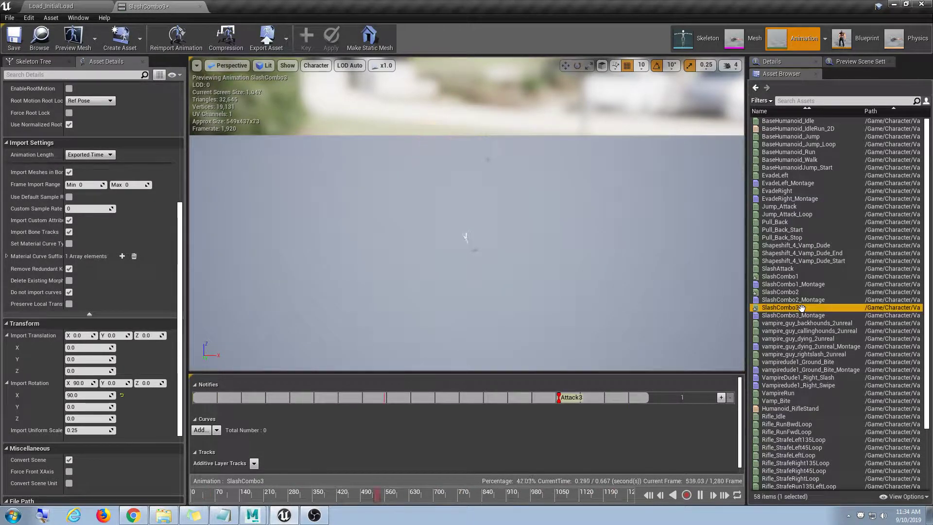
pyautogui.click(88, 430)
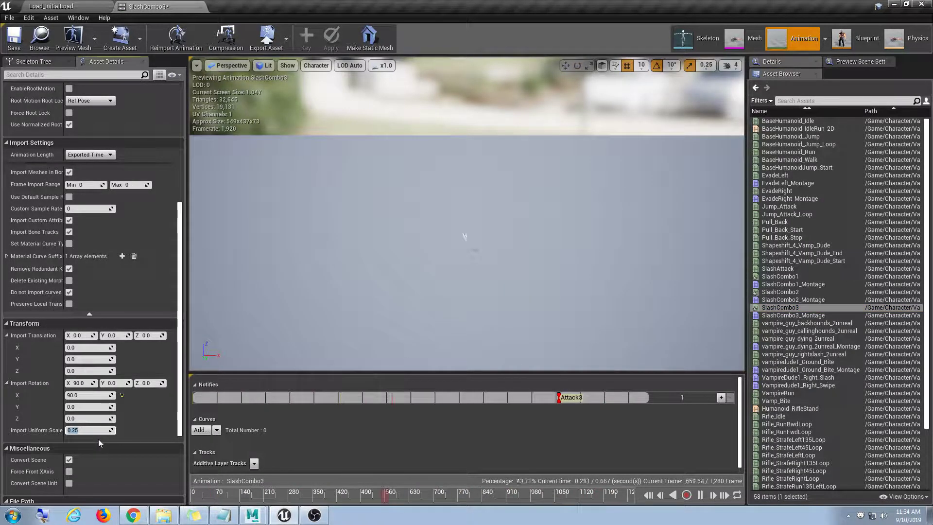
pyautogui.write('4')
pyautogui.press('Return')
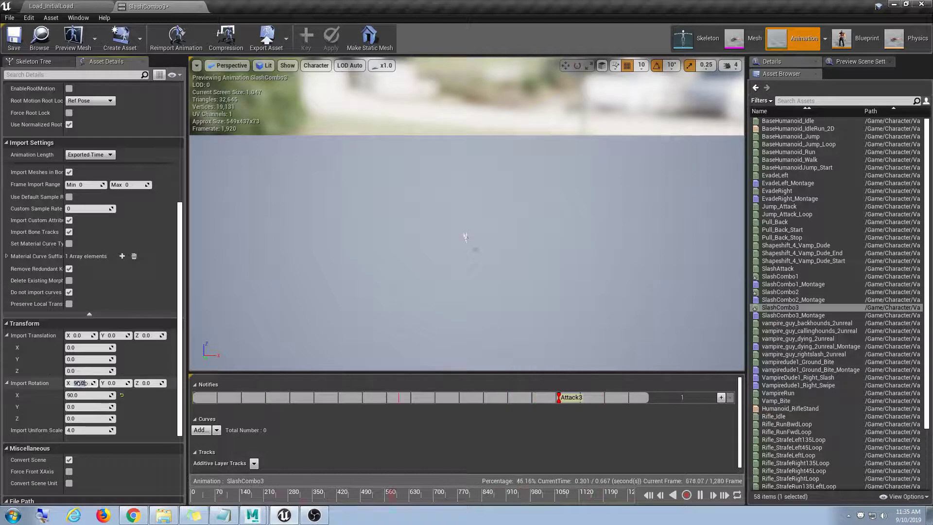
pyautogui.click(84, 384)
pyautogui.write('0')
pyautogui.press('Return')
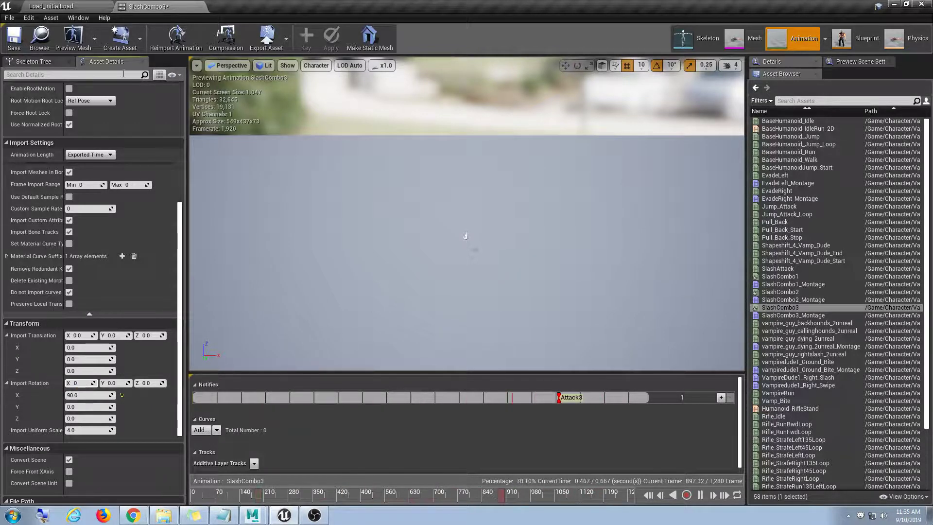
pyautogui.click(175, 39)
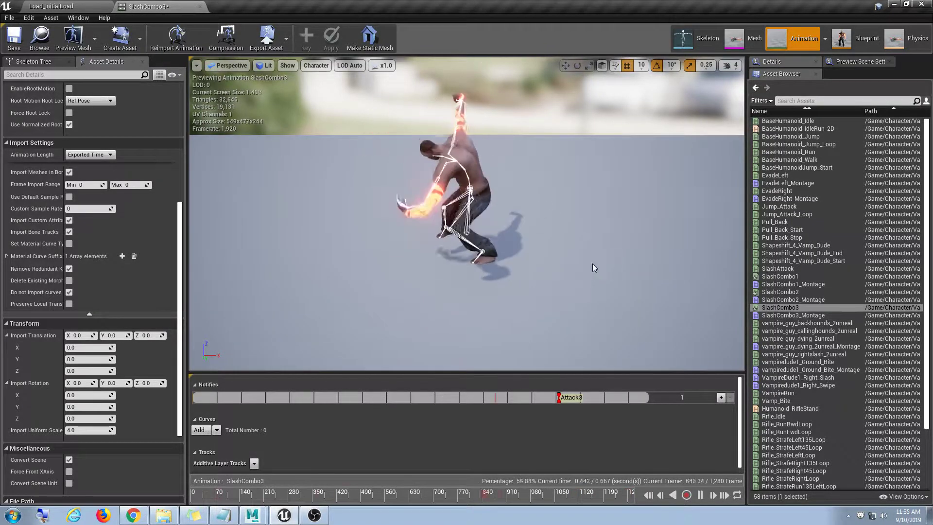
# Compare the character size in SlashCombo3 with Rifle_Idle, and close the animation editor.
pyautogui.scroll(-3, 856, 431)
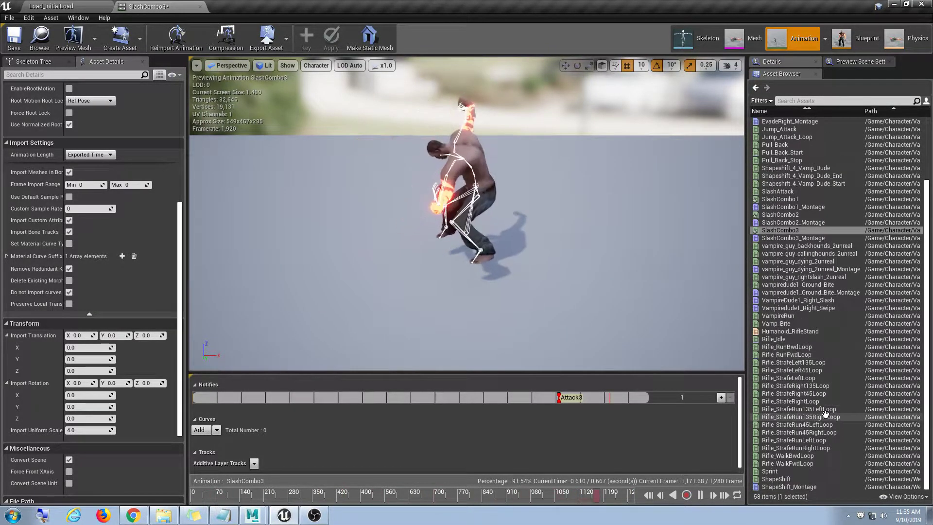
pyautogui.doubleClick(796, 338)
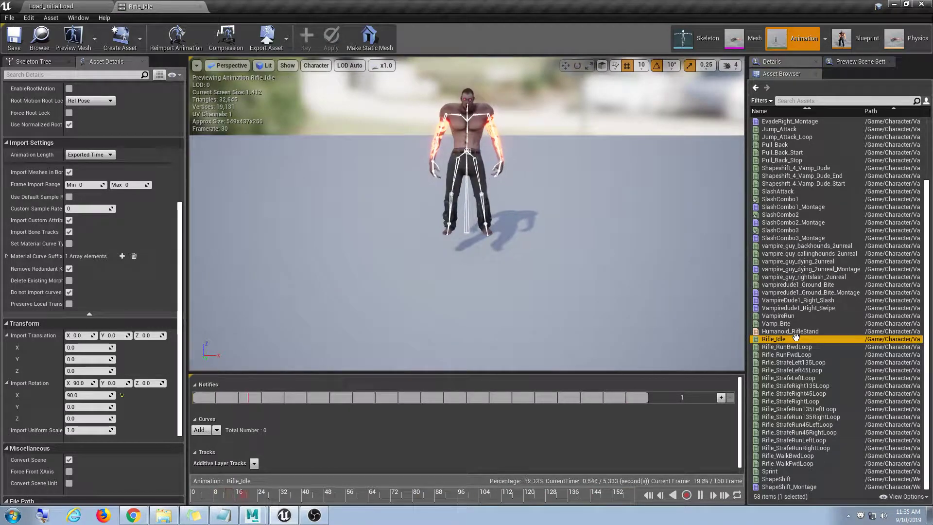
pyautogui.moveTo(408, 214)
pyautogui.mouseDown()
pyautogui.moveTo(374, 224)
pyautogui.moveTo(350, 209)
pyautogui.moveTo(384, 197)
pyautogui.moveTo(423, 204)
pyautogui.mouseUp()
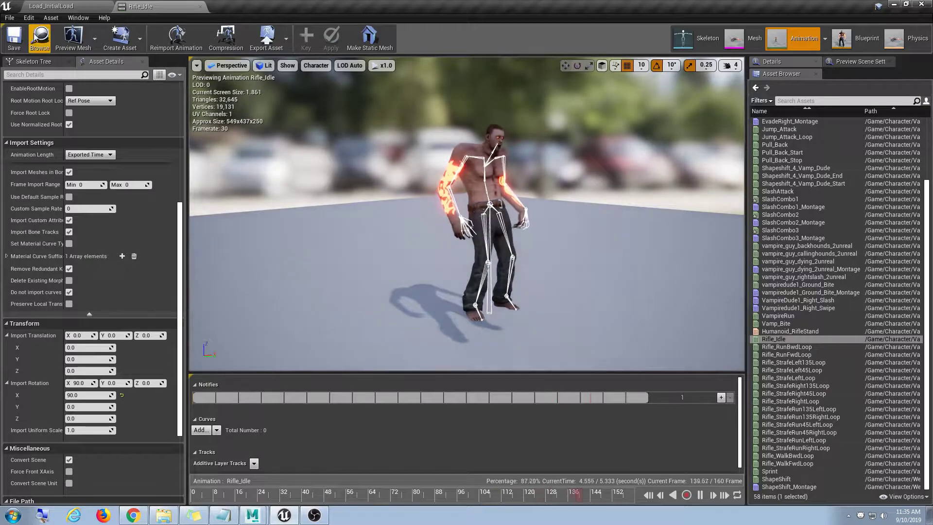
pyautogui.click(200, 6)
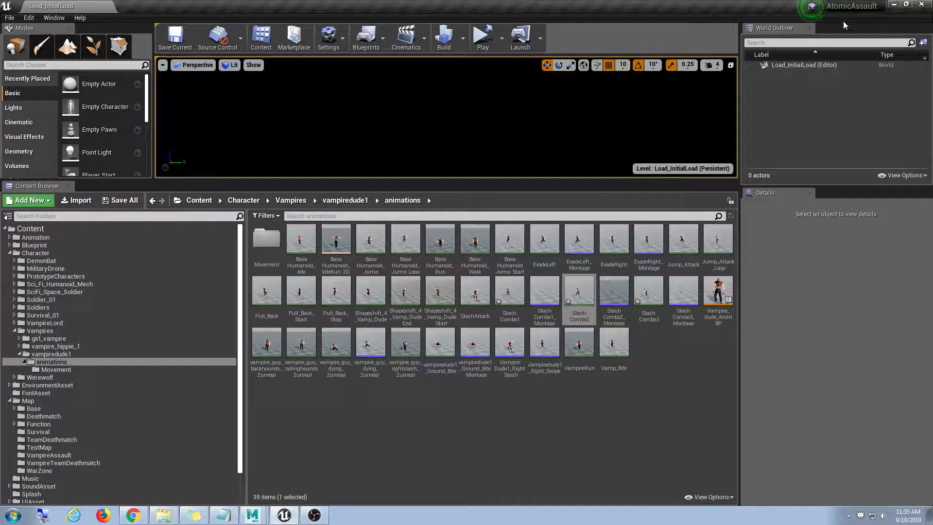
pyautogui.click(579, 407)
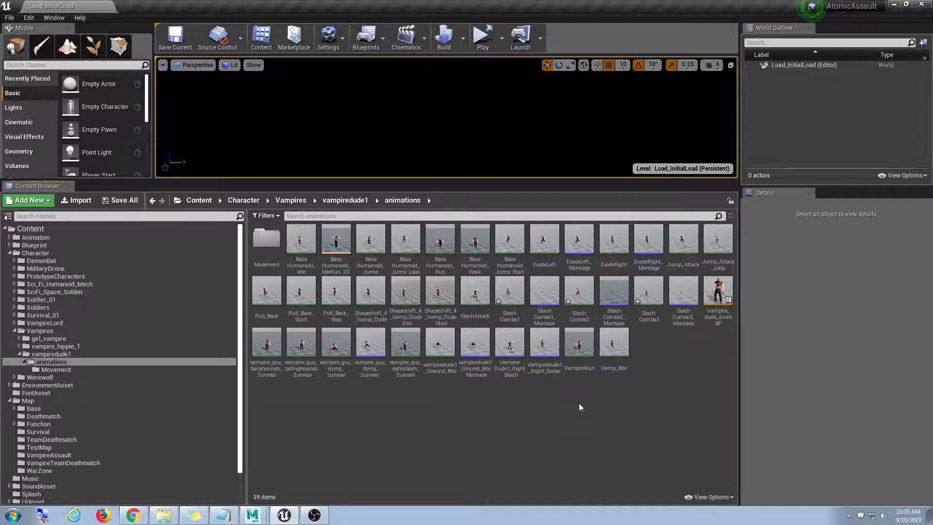
# Delete the three old SlashCombo FBX files from the Windows Desktop.
pyautogui.click(897, 4)
pyautogui.moveTo(188, 453); pyautogui.dragTo(166, 407)
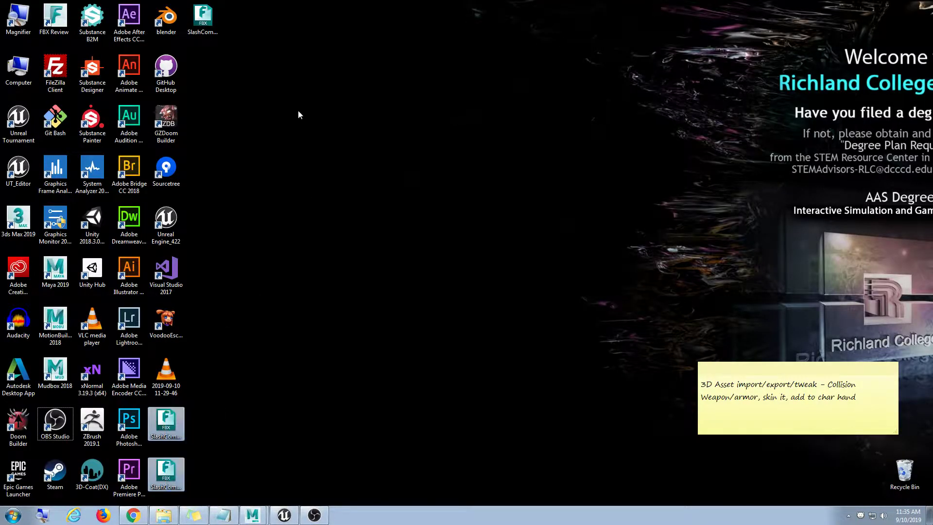
pyautogui.keyDown('ctrl'); pyautogui.moveTo(281, 78); pyautogui.dragTo(208, 6); pyautogui.keyUp('ctrl')
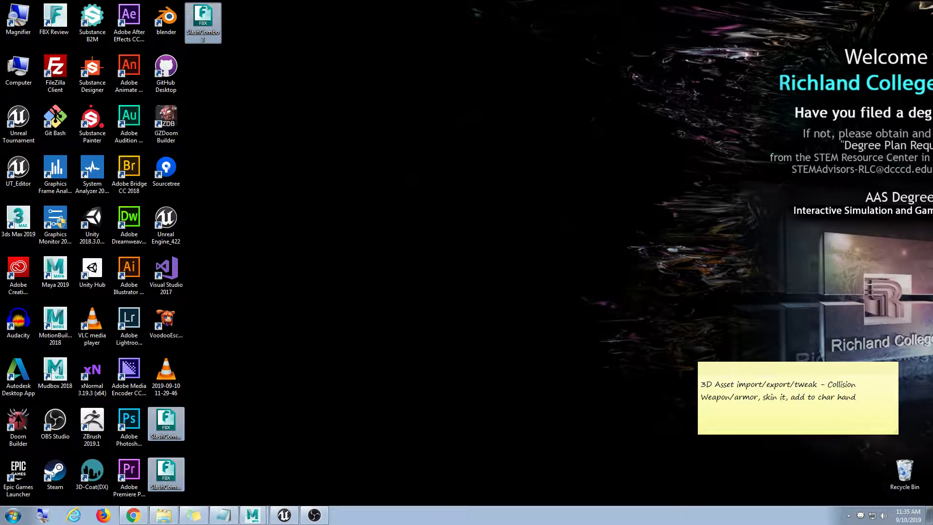
pyautogui.press('Delete')
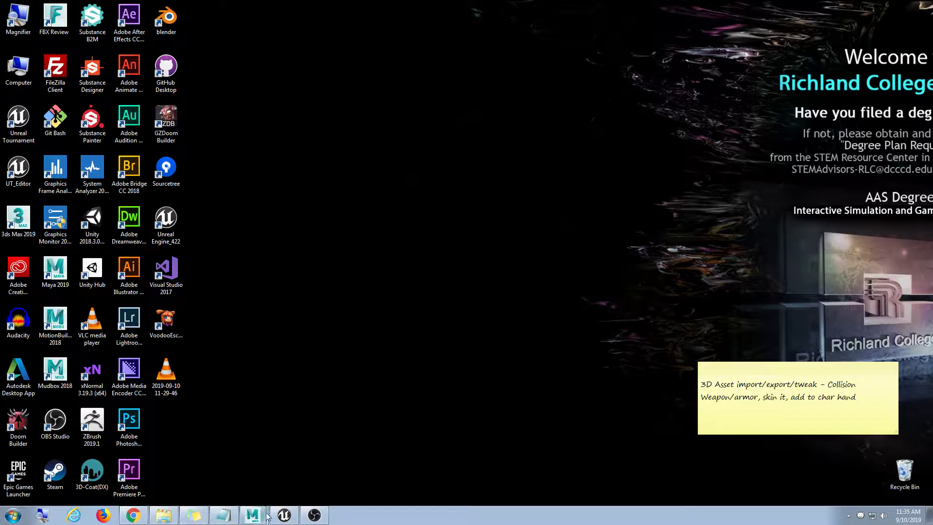
# Back in Unreal Editor, export SlashCombo1, SlashCombo2 and SlashCombo3 together, saving SlashCombo1 as FBX on the Desktop with the default options.
pyautogui.click(287, 518)
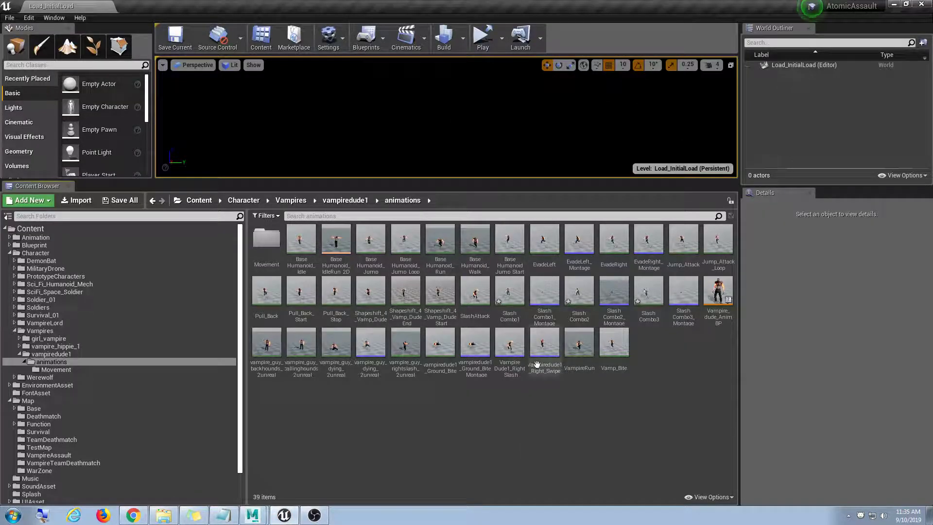
pyautogui.click(499, 290)
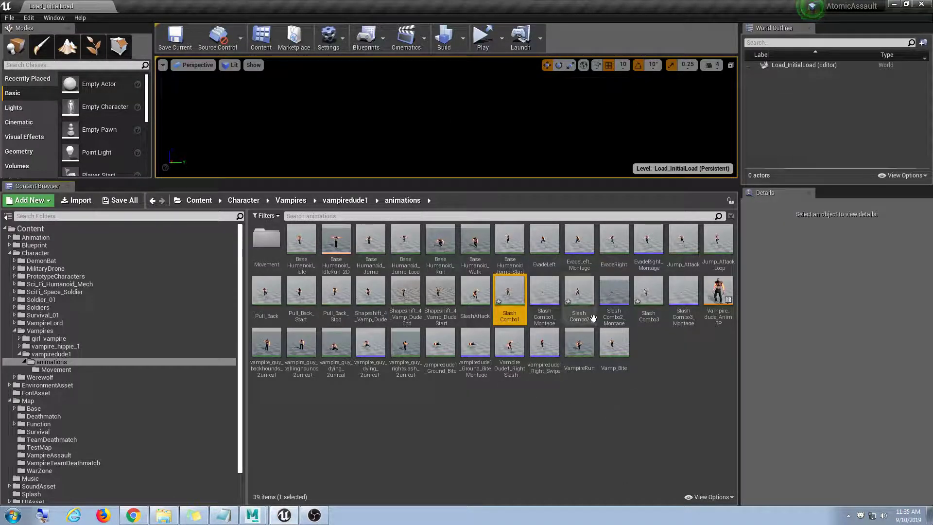
pyautogui.keyDown('ctrl'); pyautogui.click(585, 291); pyautogui.keyUp('ctrl')
pyautogui.keyDown('ctrl'); pyautogui.click(649, 294); pyautogui.keyUp('ctrl')
pyautogui.rightClick(651, 294)
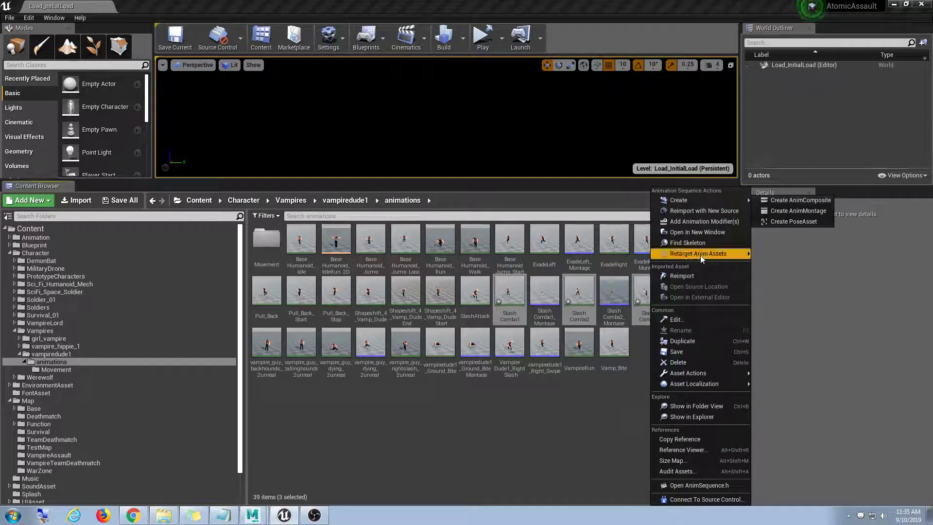
pyautogui.moveTo(698, 374)
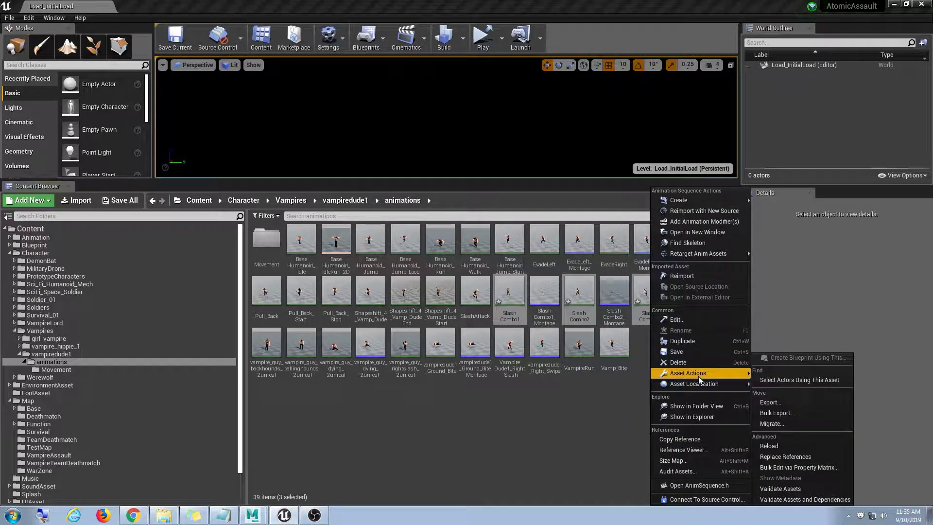
pyautogui.click(780, 403)
pyautogui.click(208, 136)
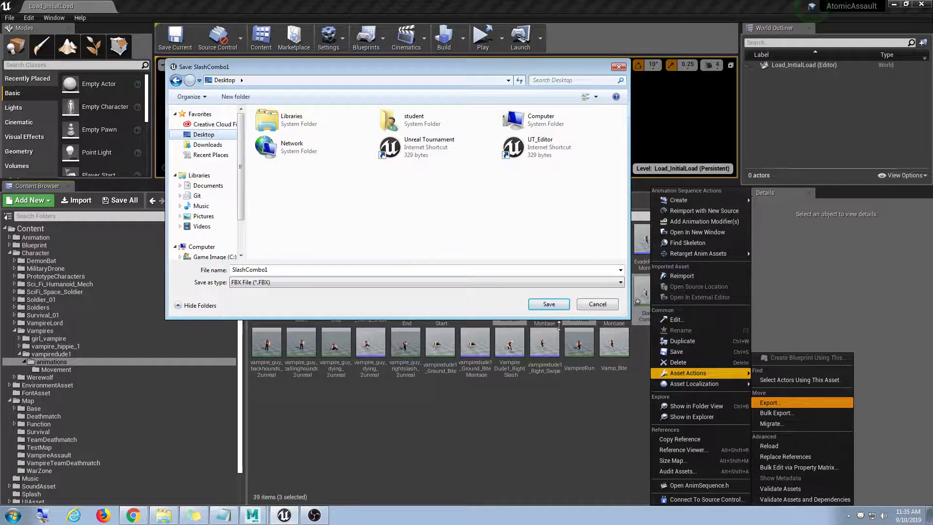
pyautogui.click(554, 305)
pyautogui.click(543, 360)
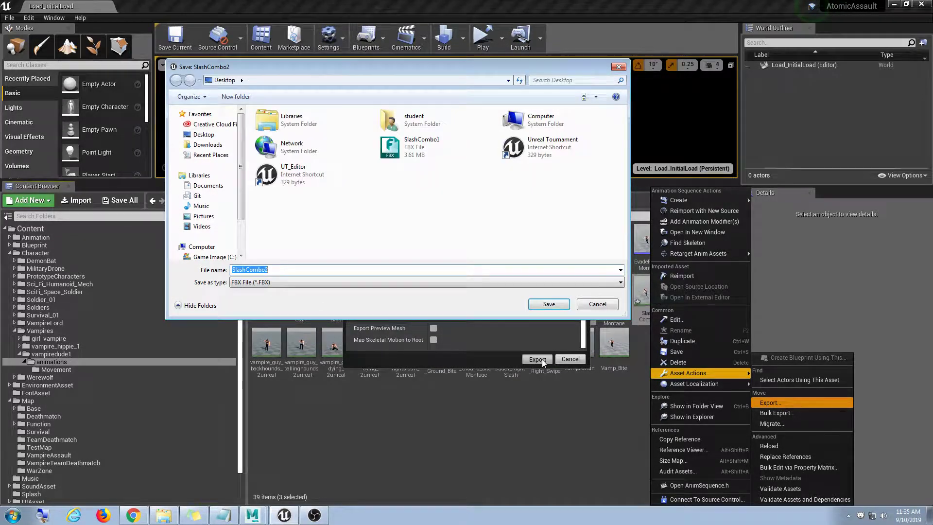
# Save the SlashCombo2 and SlashCombo3 exports as FBX files on the Desktop with the default export options.
pyautogui.click(549, 305)
pyautogui.click(538, 358)
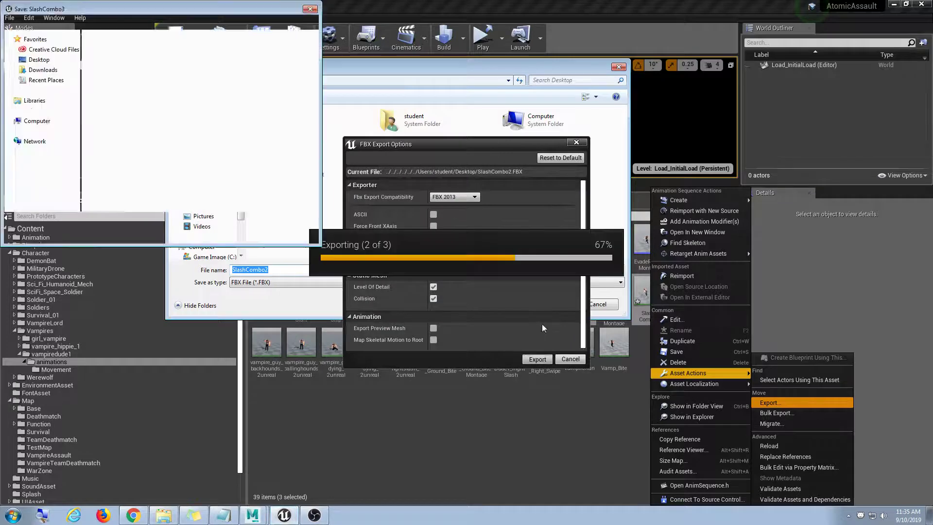
pyautogui.click(548, 305)
pyautogui.click(543, 360)
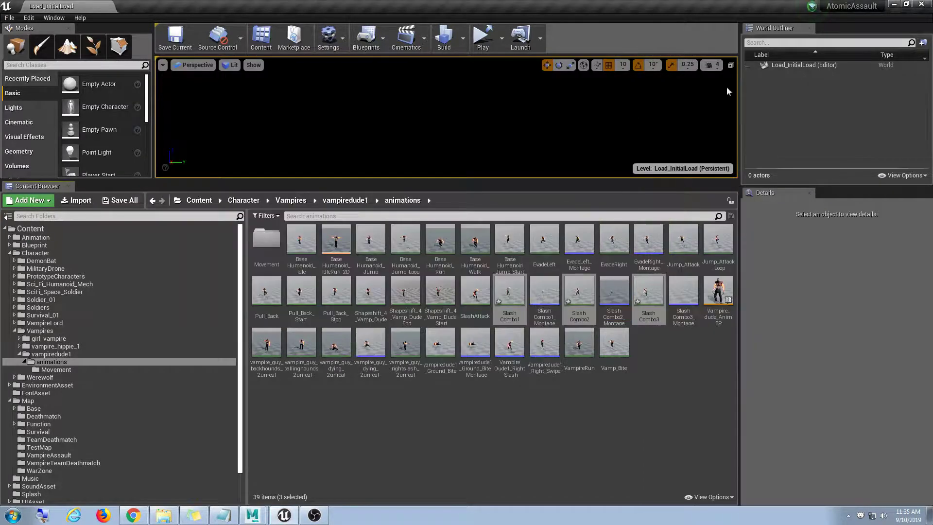
# Switch to Maya and import SlashCombo1.FBX from the Desktop into the empty scene.
pyautogui.click(895, 4)
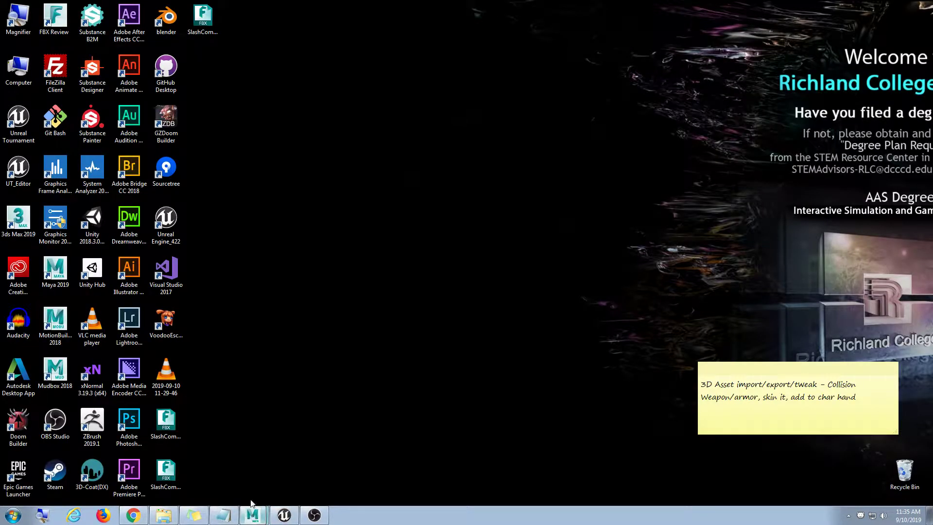
pyautogui.click(252, 515)
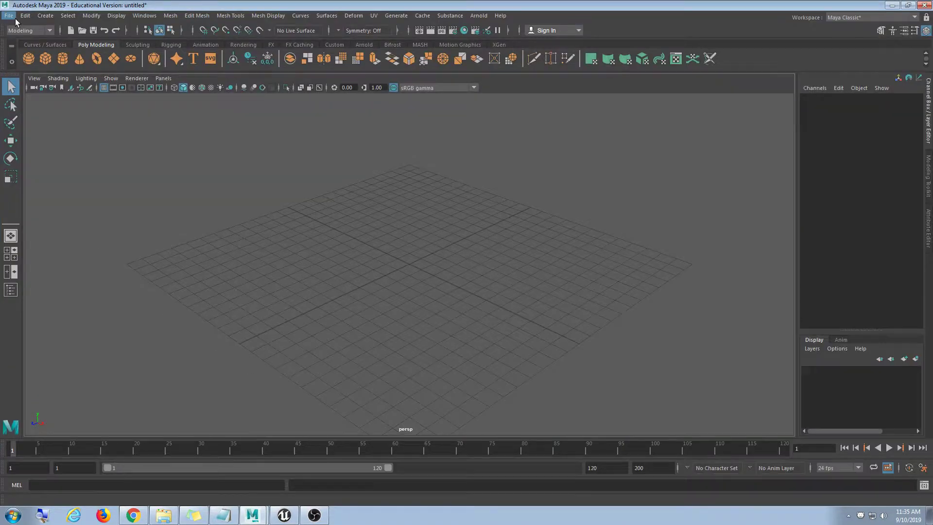
pyautogui.click(10, 15)
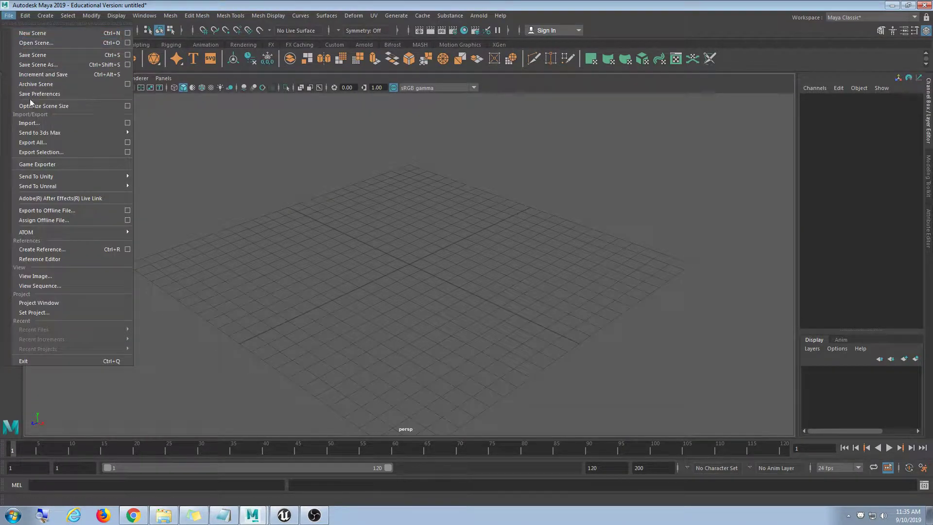
pyautogui.click(122, 122)
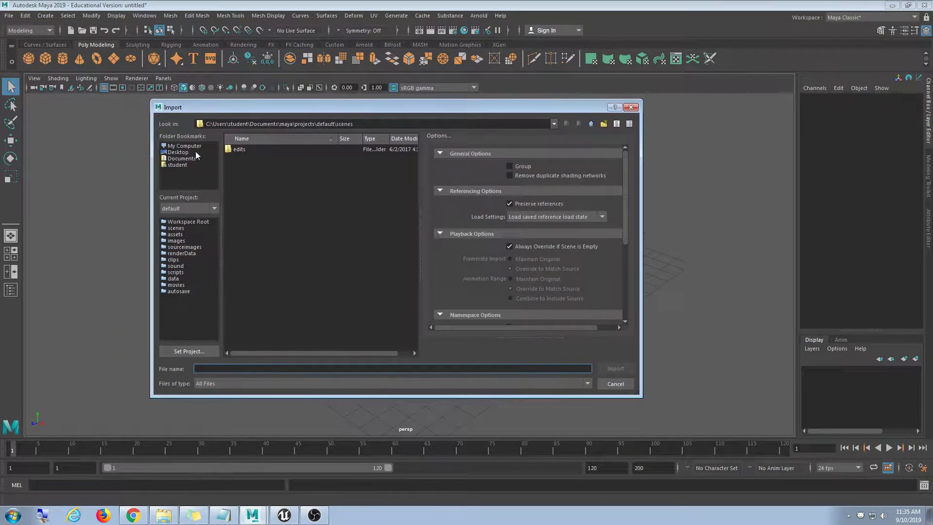
pyautogui.click(178, 152)
pyautogui.click(262, 226)
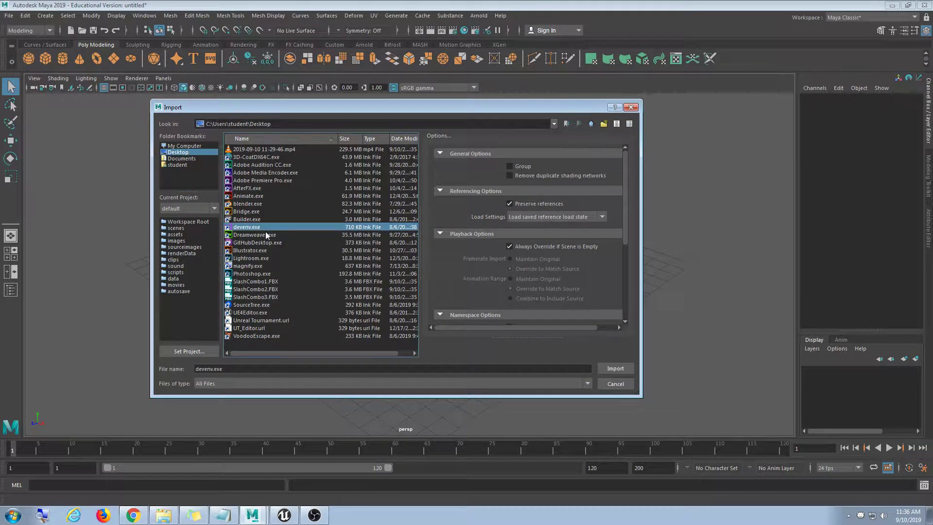
pyautogui.click(265, 289)
pyautogui.doubleClick(265, 283)
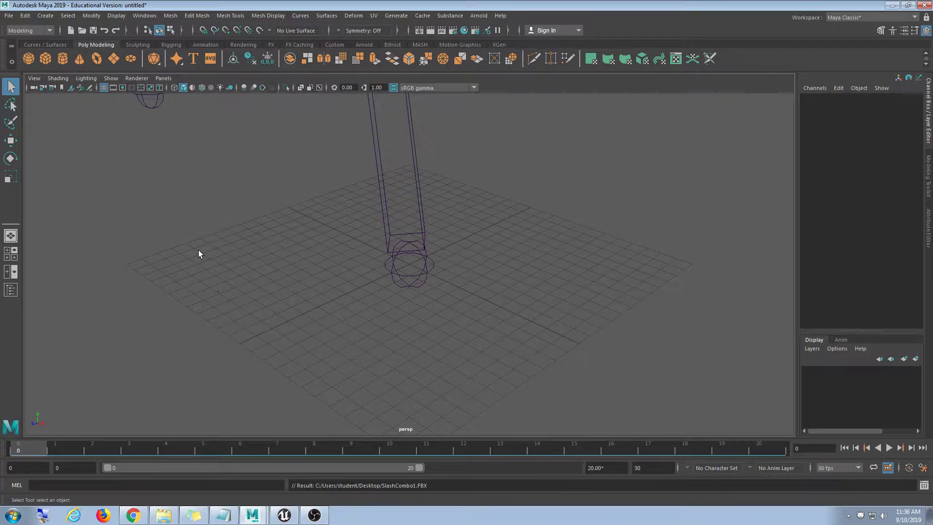
# Play the imported skeleton's animation, inspect the root joint's curves in the Graph Editor, and close the editor.
pyautogui.keyDown('alt'); pyautogui.moveTo(484, 257); pyautogui.dragTo(463, 274, button='right'); pyautogui.keyUp('alt')
pyautogui.hotkey('alt', 'v')
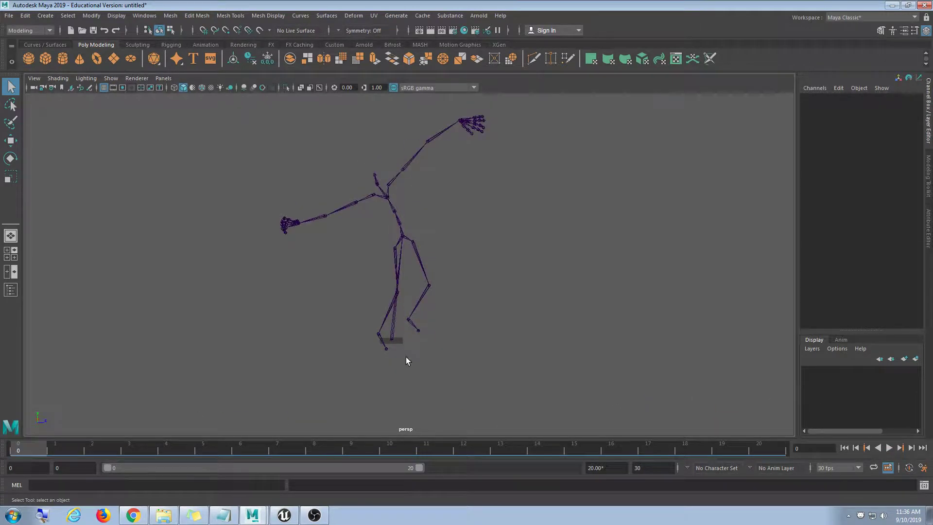
pyautogui.click(389, 340)
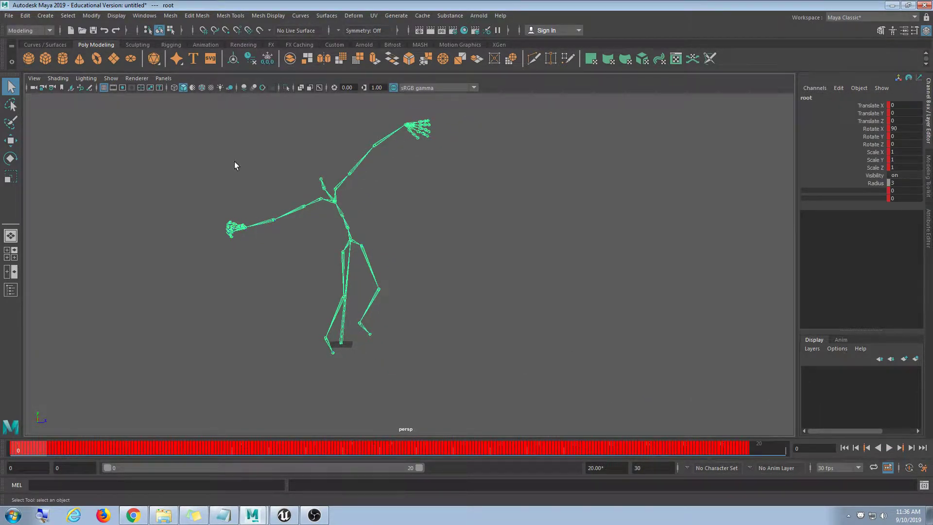
pyautogui.click(144, 15)
pyautogui.moveTo(170, 69)
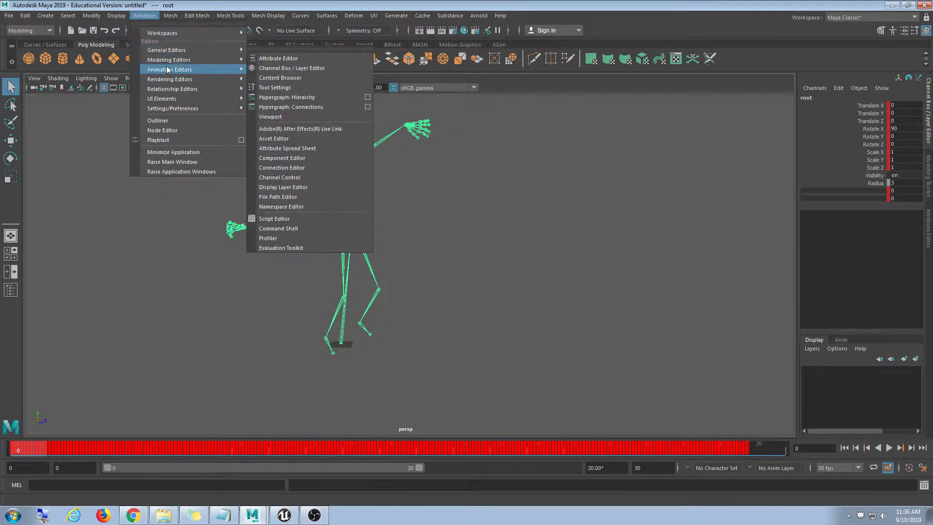
pyautogui.click(322, 78)
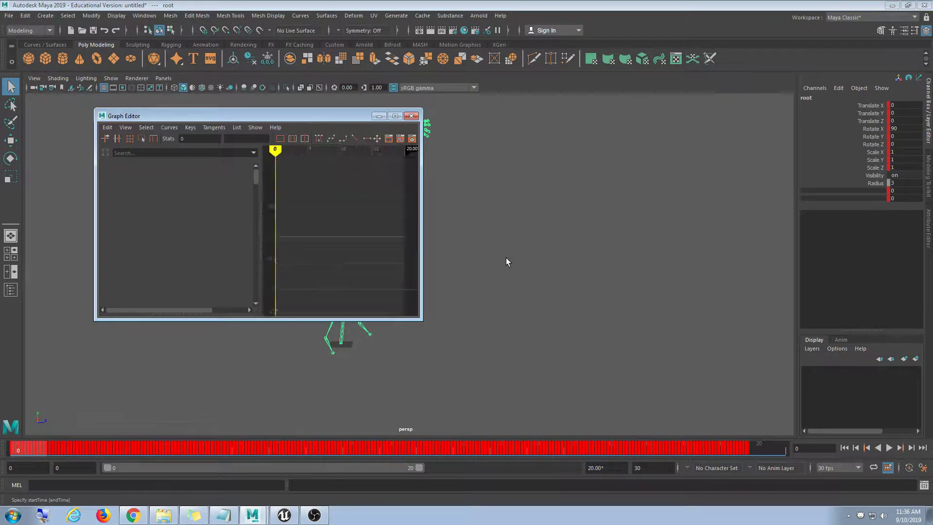
pyautogui.moveTo(422, 319); pyautogui.dragTo(699, 392)
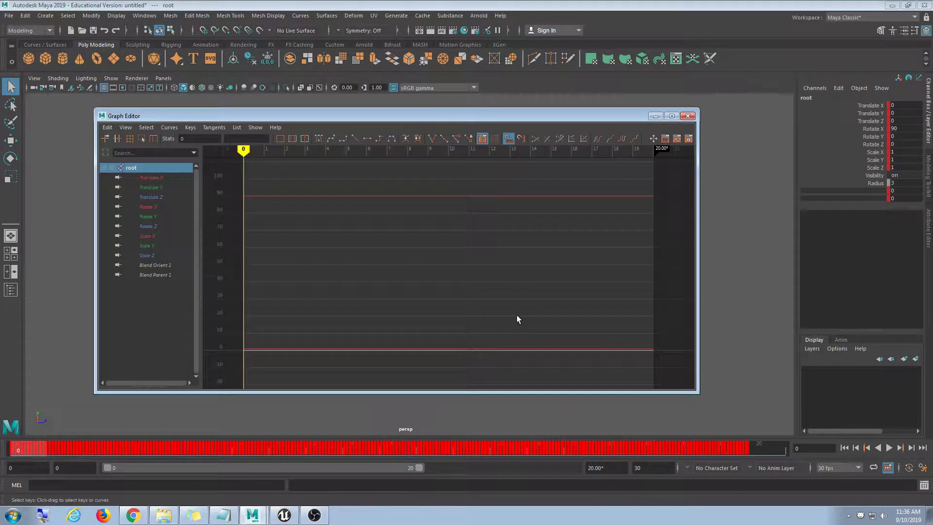
pyautogui.scroll(-10, 519, 315)
pyautogui.press('f')
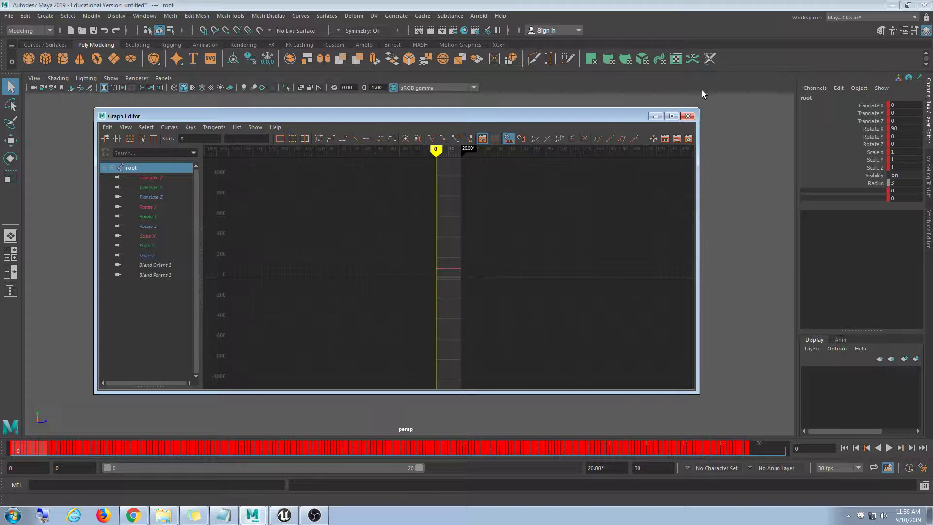
pyautogui.click(687, 116)
pyautogui.click(892, 6)
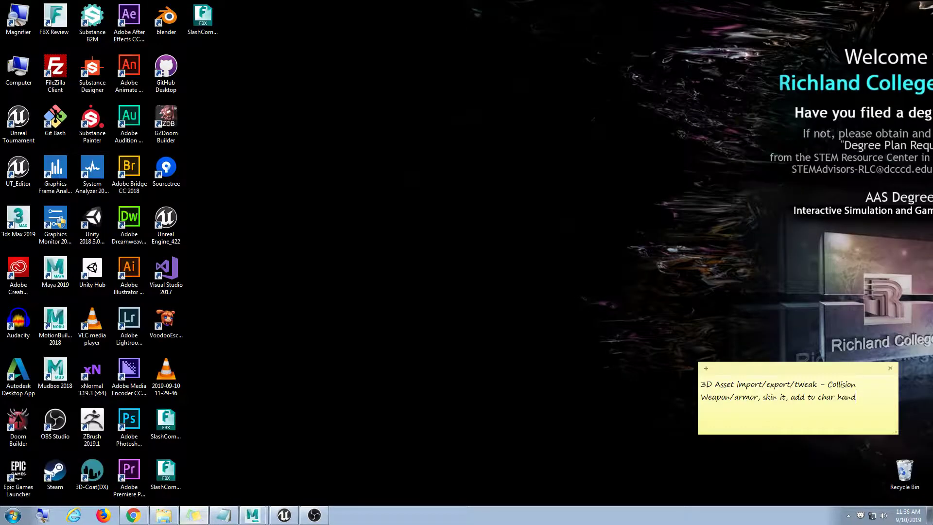
pyautogui.click(284, 515)
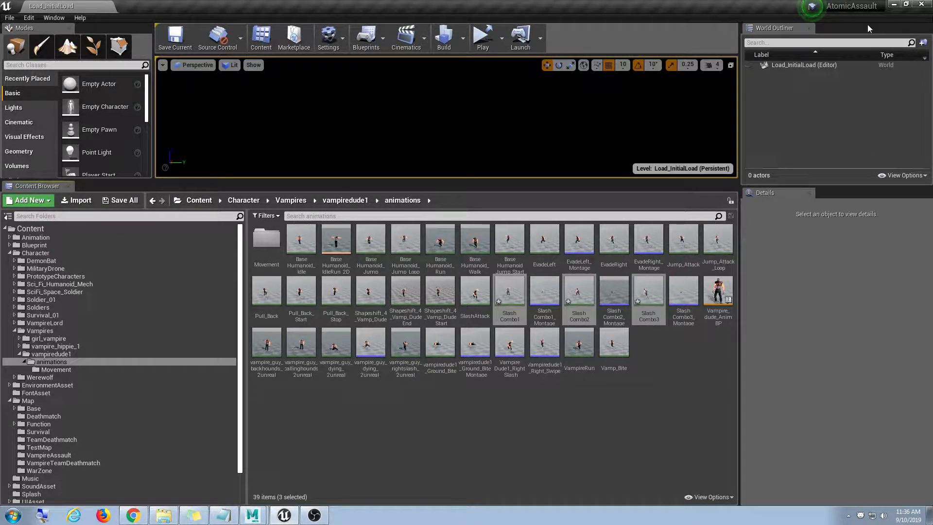
pyautogui.click(893, 5)
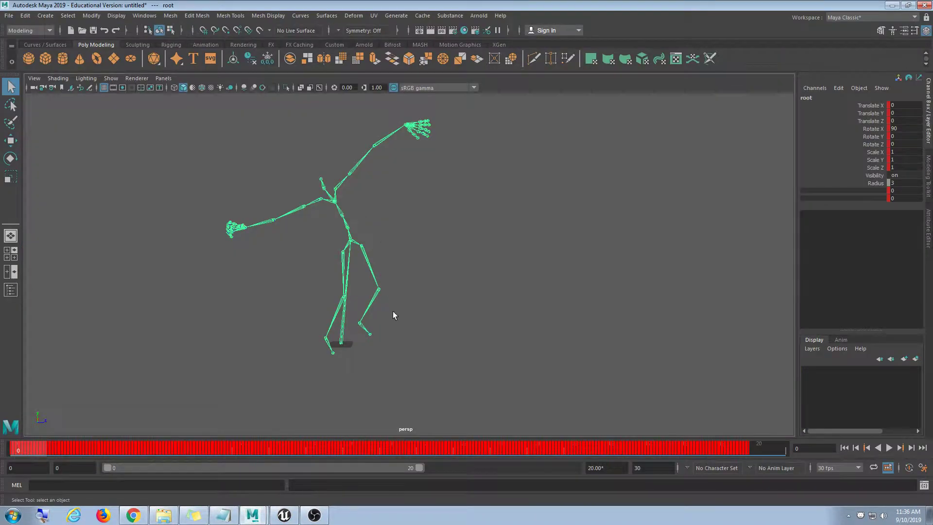
pyautogui.click(393, 313)
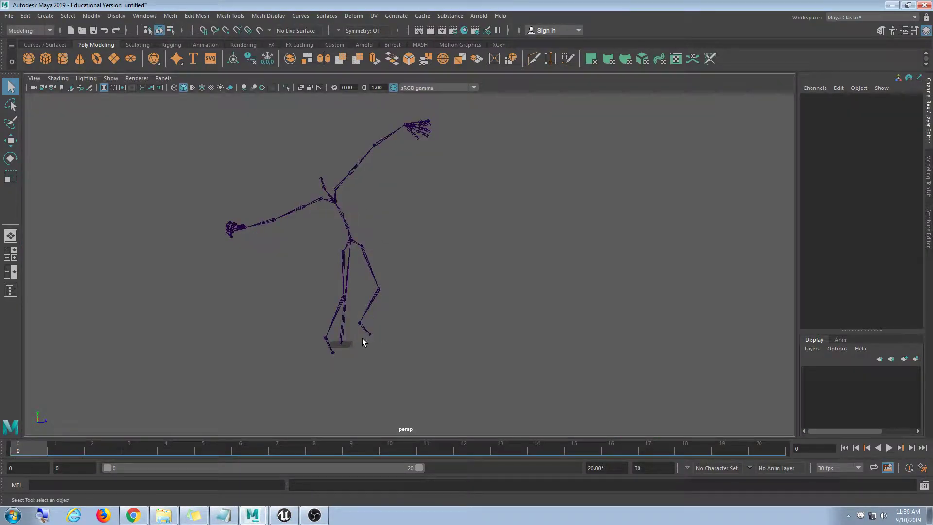
# Select the root joint again, frame all its curves in the Graph Editor for review, and close the editor.
pyautogui.click(343, 343)
pyautogui.click(144, 15)
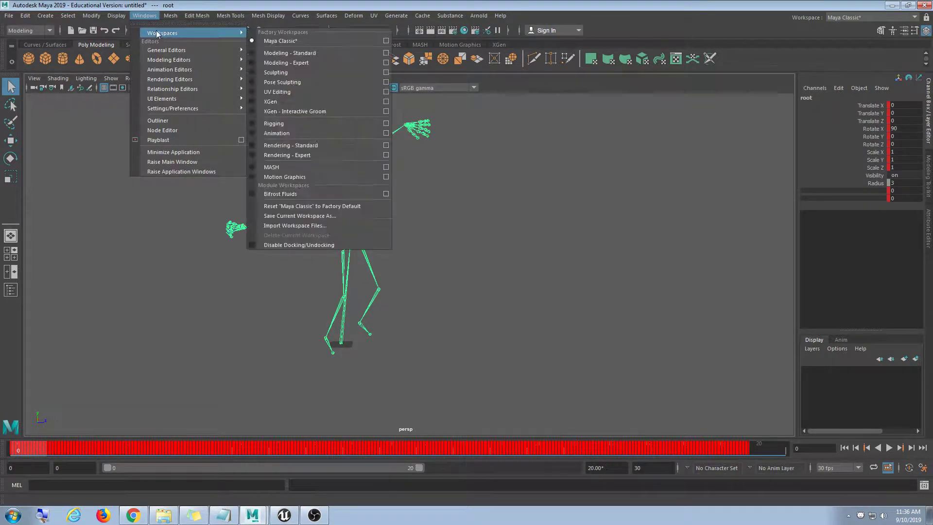
pyautogui.moveTo(160, 50)
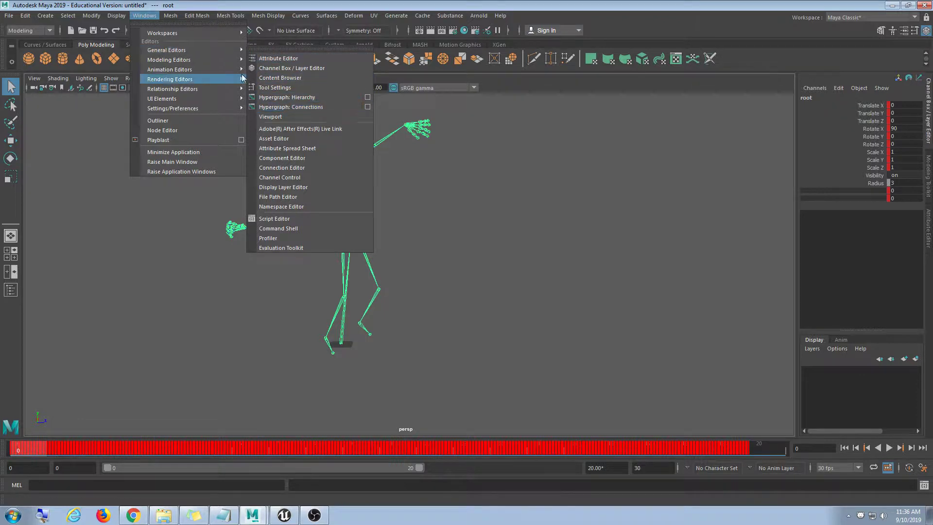
pyautogui.moveTo(230, 72)
pyautogui.click(286, 78)
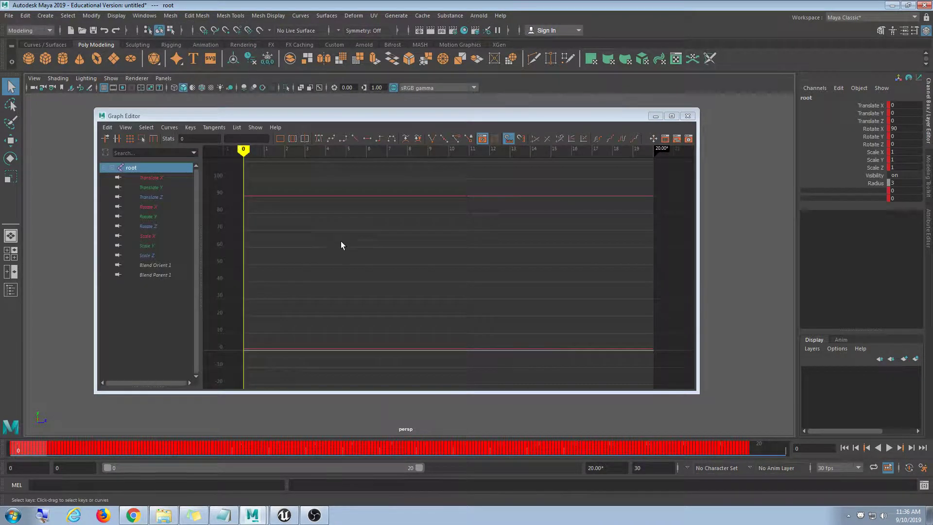
pyautogui.press('a')
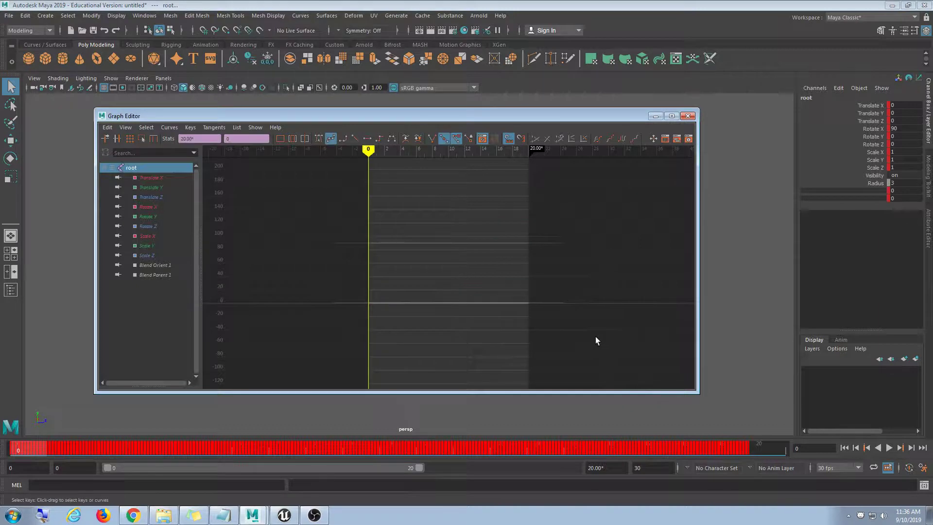
pyautogui.click(596, 336)
pyautogui.click(688, 116)
# Key the root joint only at frames 0 and 20, move it forward to about Translate Z 98.92 at frame 20, and play the animation.
pyautogui.click(355, 314)
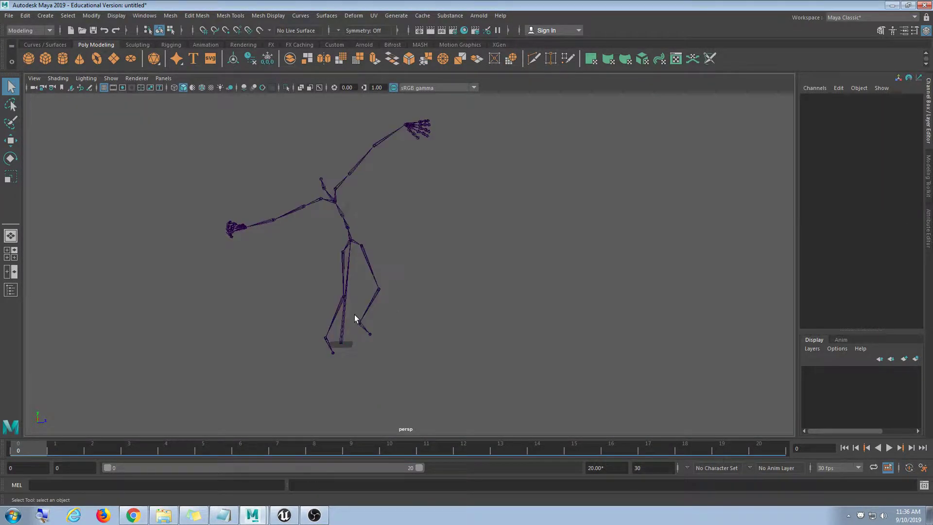
pyautogui.click(341, 318)
pyautogui.hotkey('alt', 'v')
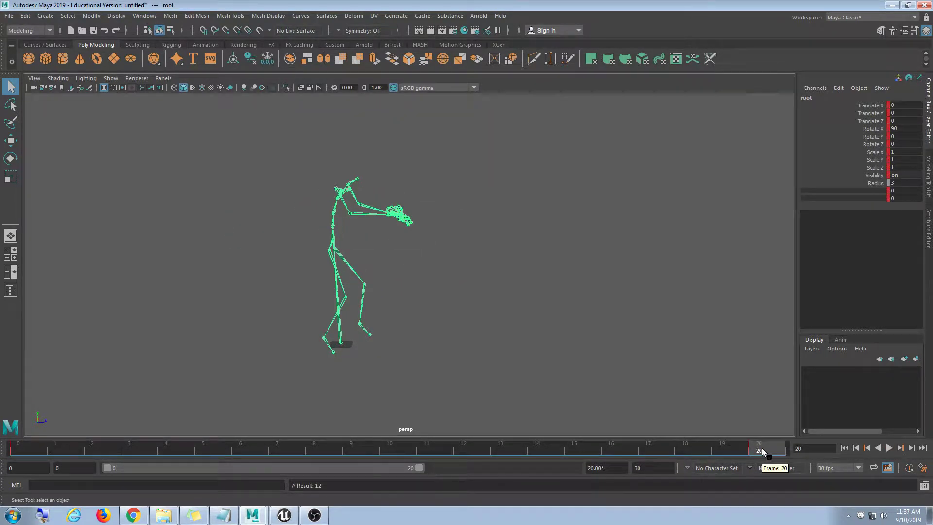
pyautogui.moveTo(764, 448)
pyautogui.mouseDown()
pyautogui.moveTo(484, 447)
pyautogui.moveTo(775, 450)
pyautogui.moveTo(554, 451)
pyautogui.moveTo(754, 452)
pyautogui.mouseUp()
pyautogui.press('w')
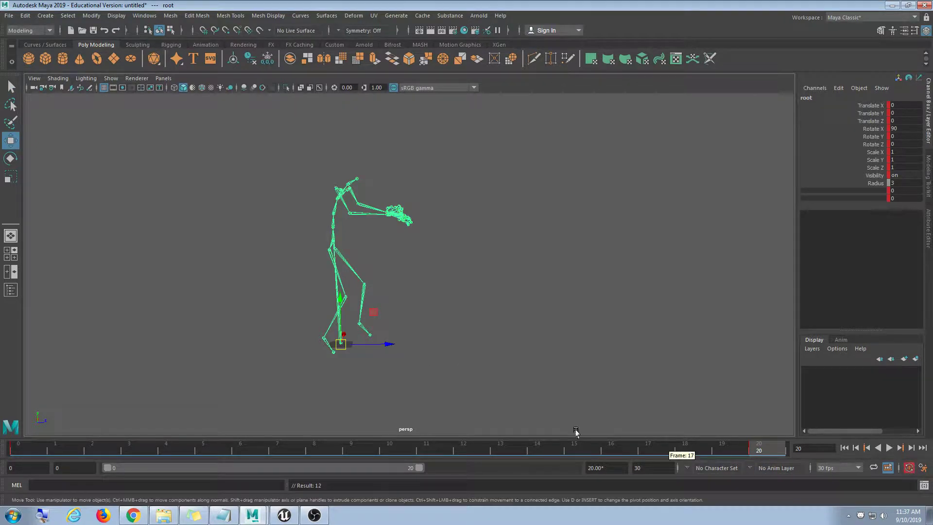
pyautogui.moveTo(388, 345); pyautogui.dragTo(491, 359)
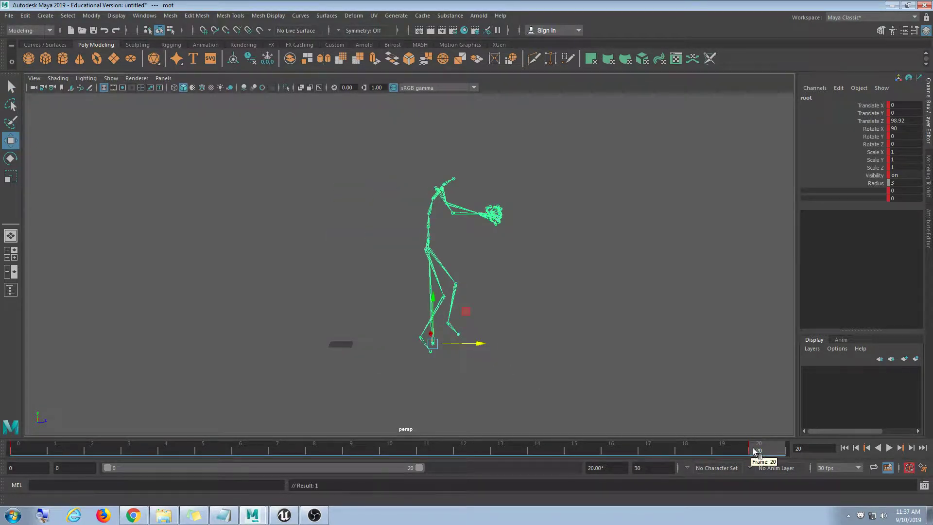
pyautogui.click(18, 449)
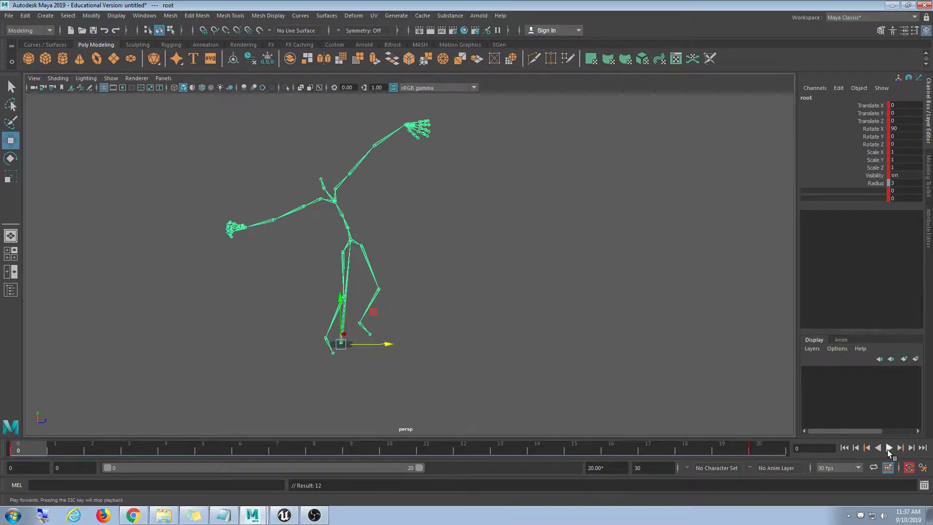
pyautogui.click(888, 447)
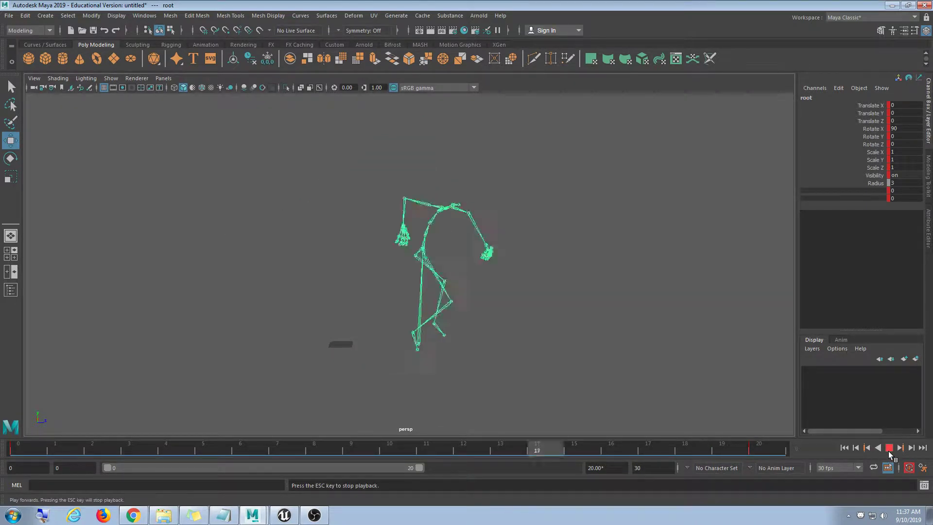
# Open the animation preferences and set the evaluation mode to DG.
pyautogui.click(919, 472)
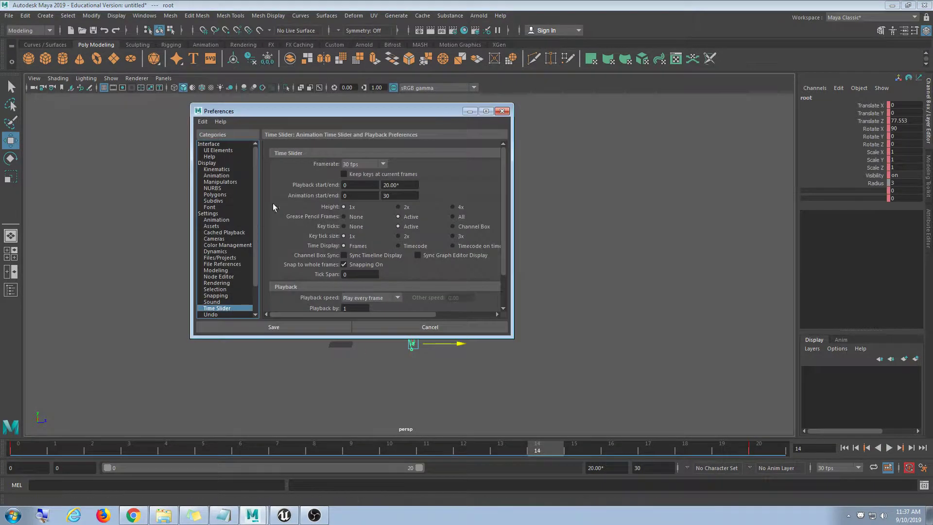
pyautogui.click(217, 220)
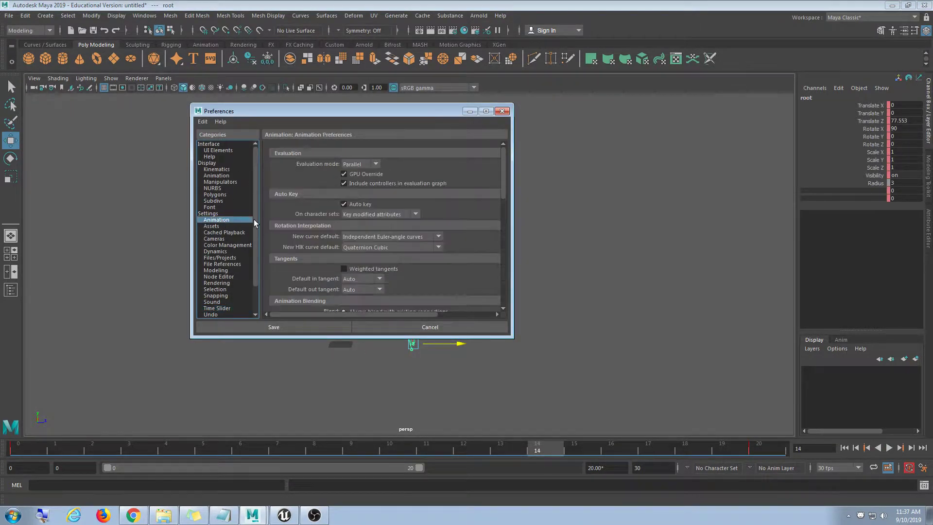
pyautogui.click(345, 167)
pyautogui.click(350, 178)
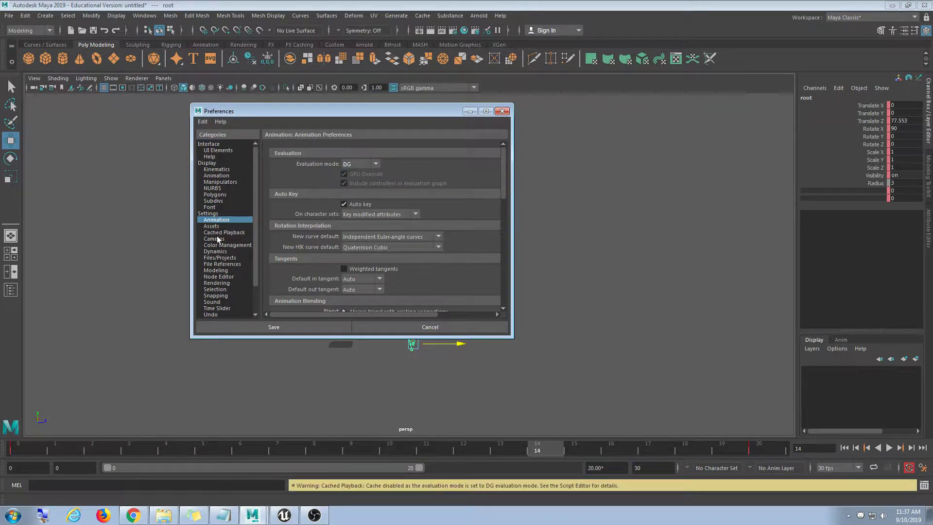
# Set the Time Slider playback speed to 30 fps x 1 and save the preferences.
pyautogui.scroll(-2, 231, 279)
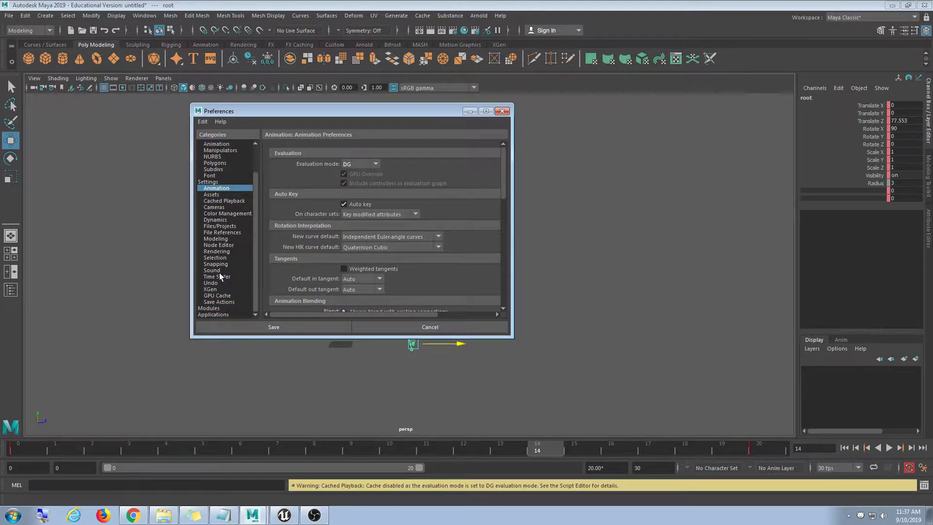
pyautogui.click(220, 277)
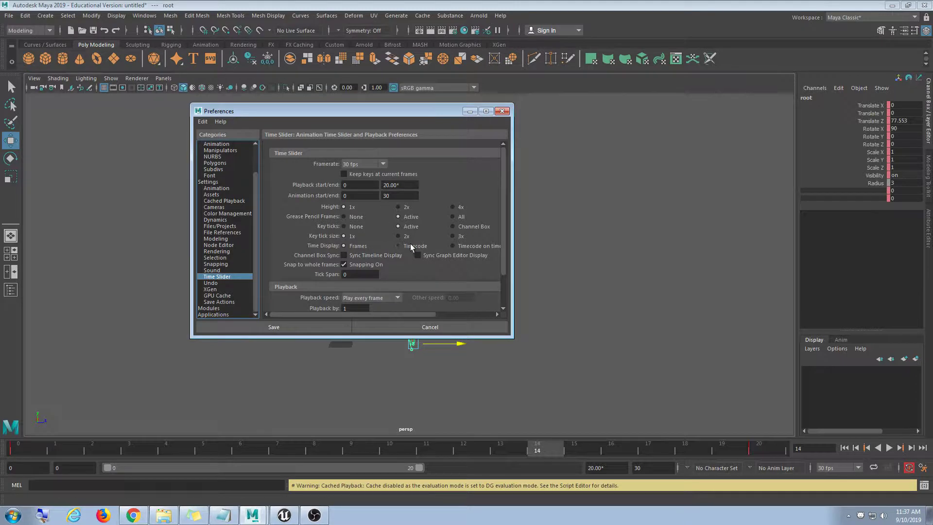
pyautogui.scroll(-1, 410, 244)
pyautogui.click(393, 257)
pyautogui.click(381, 273)
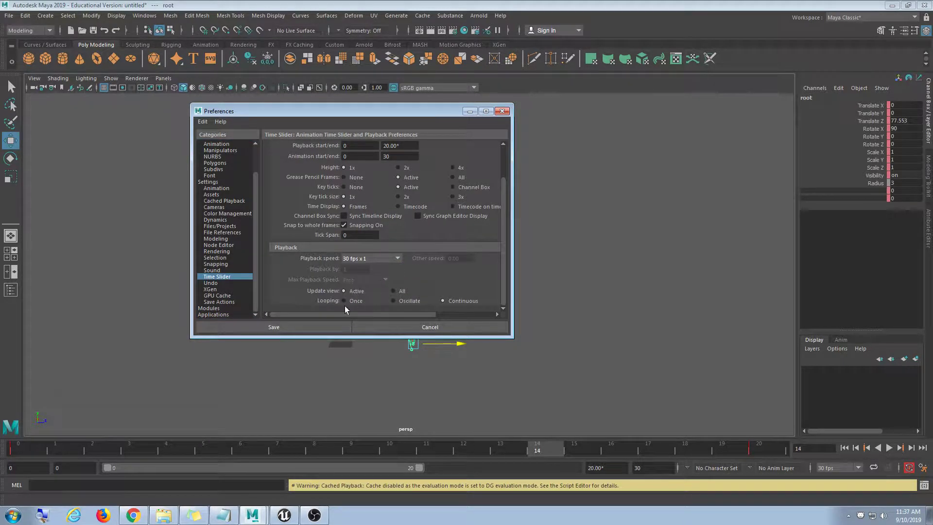
pyautogui.click(342, 326)
# Play back and scrub through the slash animation to review the root joint's forward movement.
pyautogui.click(888, 448)
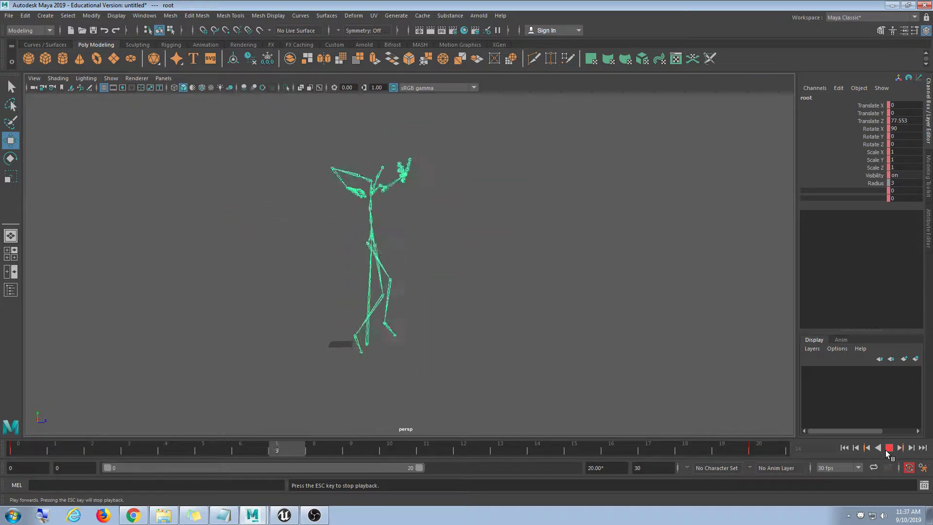
pyautogui.click(888, 448)
pyautogui.moveTo(544, 453); pyautogui.dragTo(509, 414)
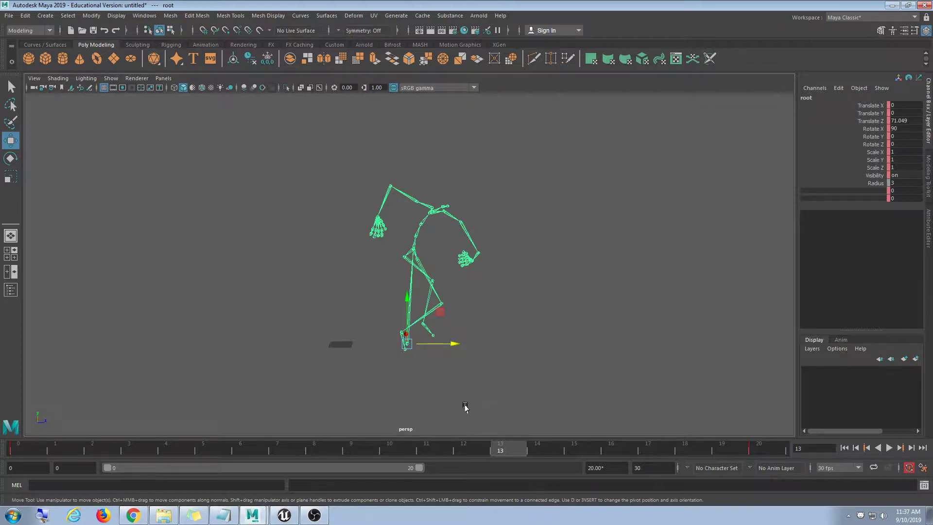
pyautogui.hotkey('alt', 'v')
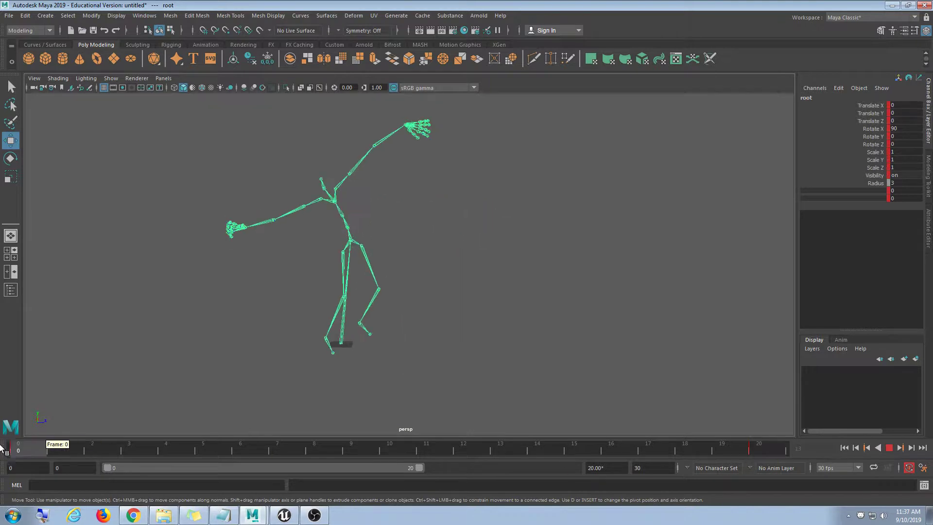
# Play back and scrub the slash animation from frame 0 in the side view, checking the root's forward travel against the feet.
pyautogui.hotkey('alt', 'v')
pyautogui.keyDown('alt'); pyautogui.moveTo(449, 395); pyautogui.dragTo(381, 429); pyautogui.keyUp('alt')
pyautogui.hotkey('alt', 'v')
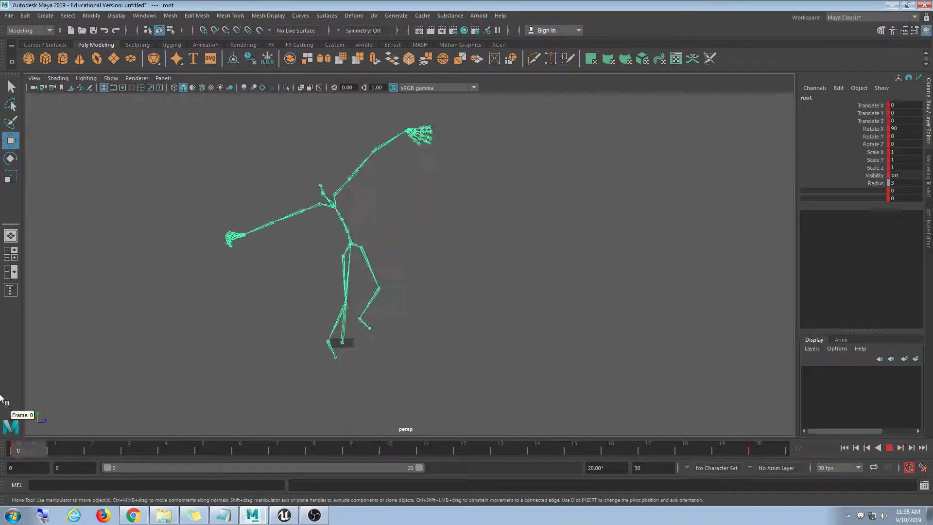
pyautogui.hotkey('alt', 'v')
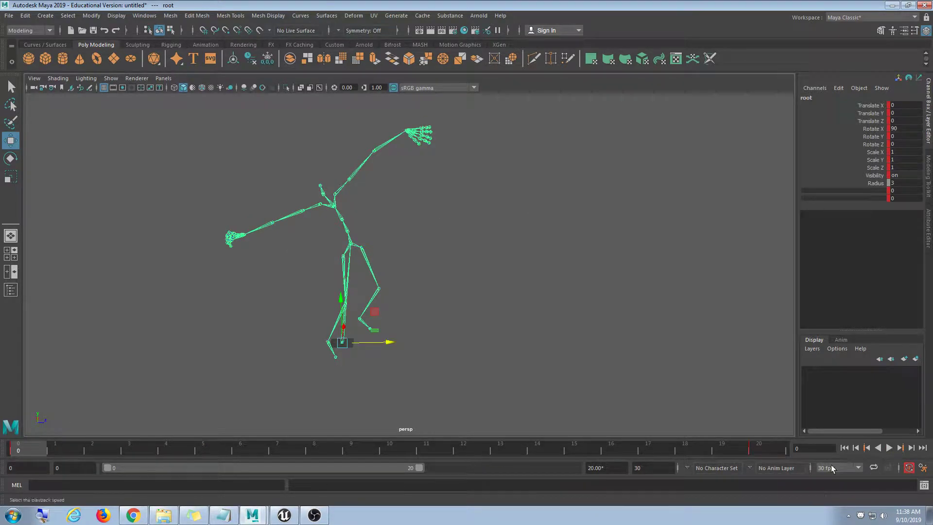
pyautogui.click(888, 448)
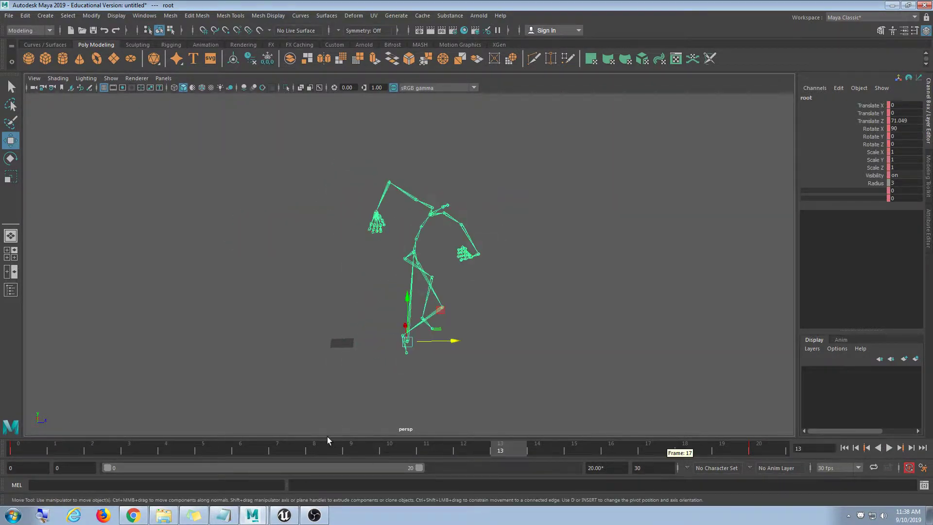
pyautogui.click(343, 357)
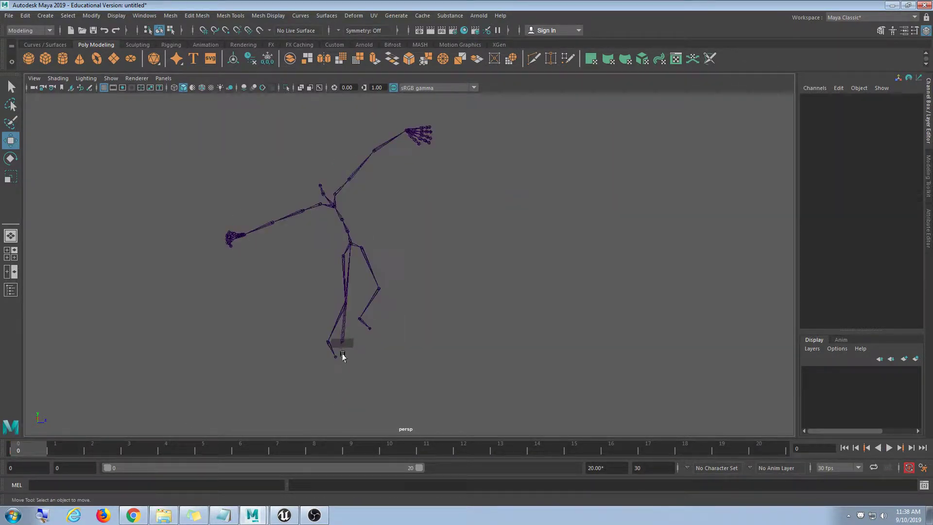
pyautogui.hotkey('alt', 'v')
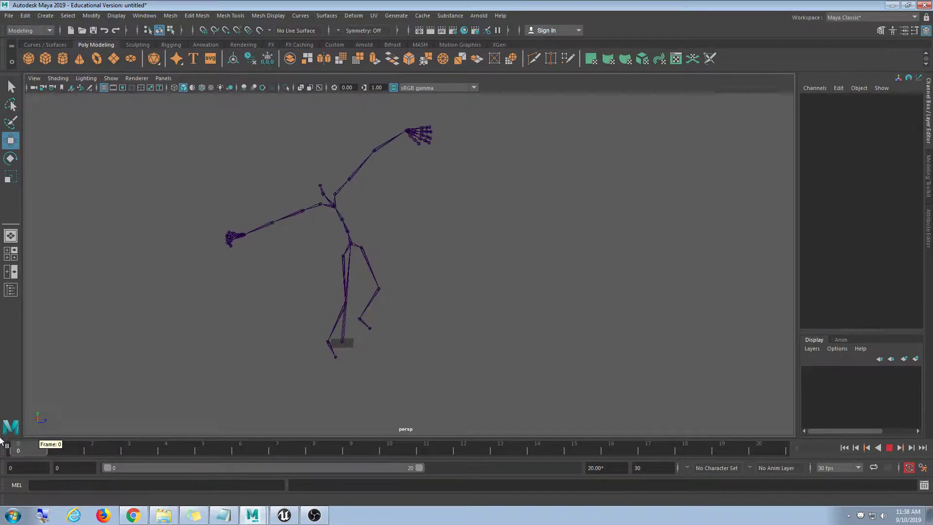
pyautogui.moveTo(4, 445)
pyautogui.mouseDown()
pyautogui.moveTo(401, 455)
pyautogui.moveTo(648, 477)
pyautogui.moveTo(558, 485)
pyautogui.moveTo(246, 437)
pyautogui.moveTo(3, 431)
pyautogui.mouseUp()
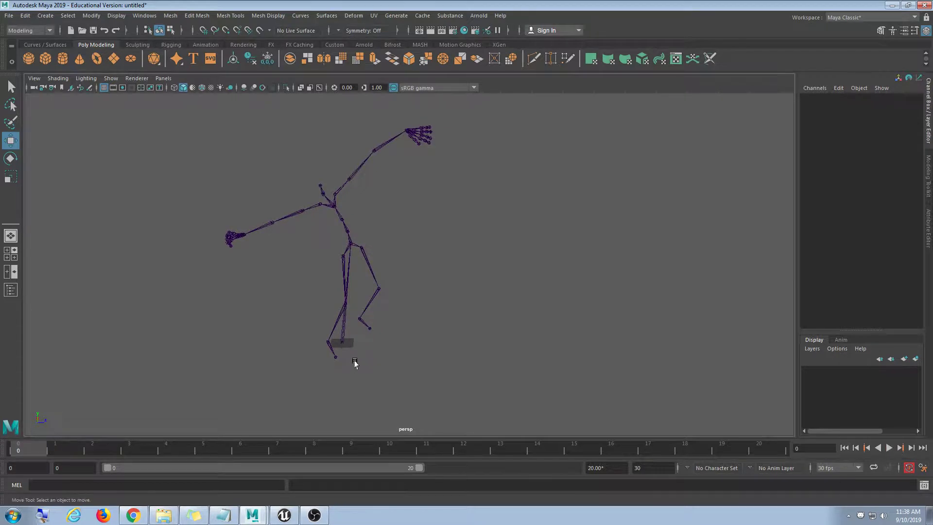
pyautogui.hotkey('alt', 'v')
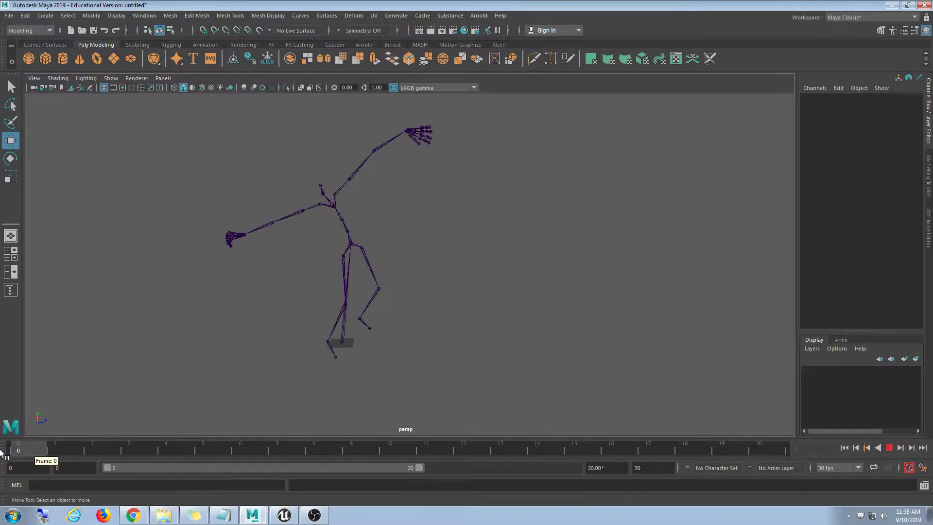
pyautogui.moveTo(2, 453)
pyautogui.mouseDown()
pyautogui.moveTo(772, 454)
pyautogui.moveTo(5, 442)
pyautogui.moveTo(855, 445)
pyautogui.moveTo(12, 440)
pyautogui.moveTo(323, 423)
pyautogui.moveTo(784, 447)
pyautogui.moveTo(0, 365)
pyautogui.mouseUp()
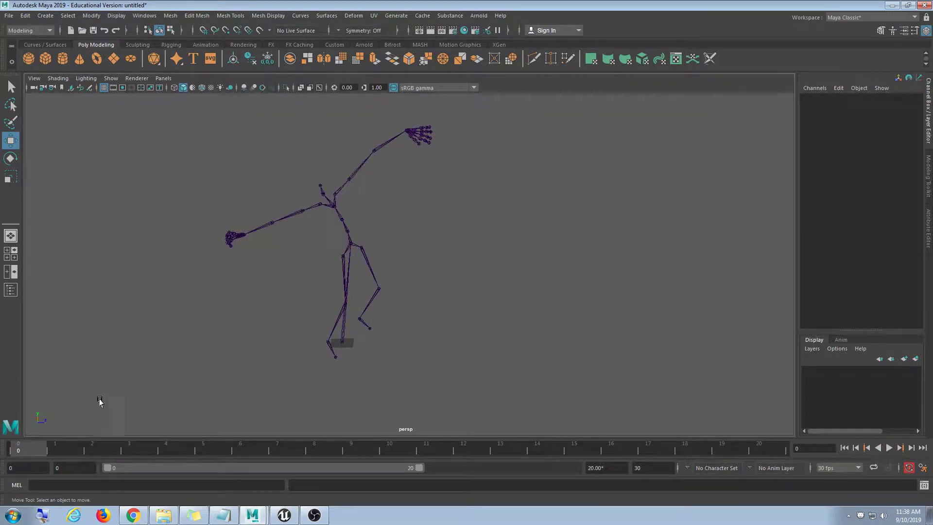
pyautogui.click(345, 332)
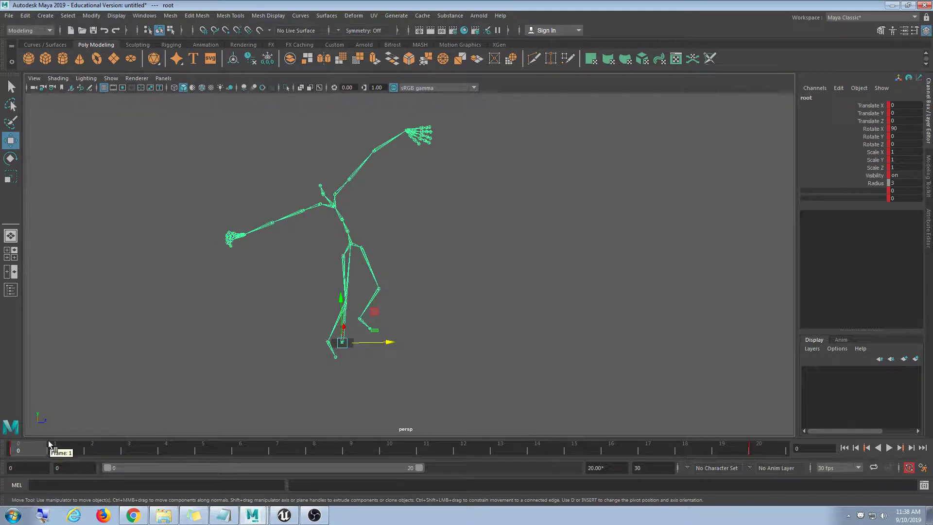
pyautogui.moveTo(50, 445); pyautogui.dragTo(2, 382)
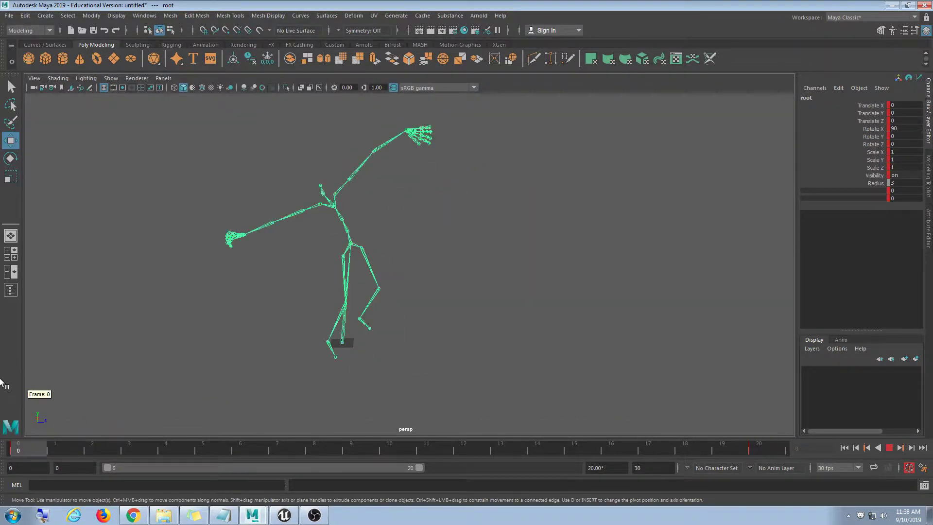
pyautogui.click(889, 447)
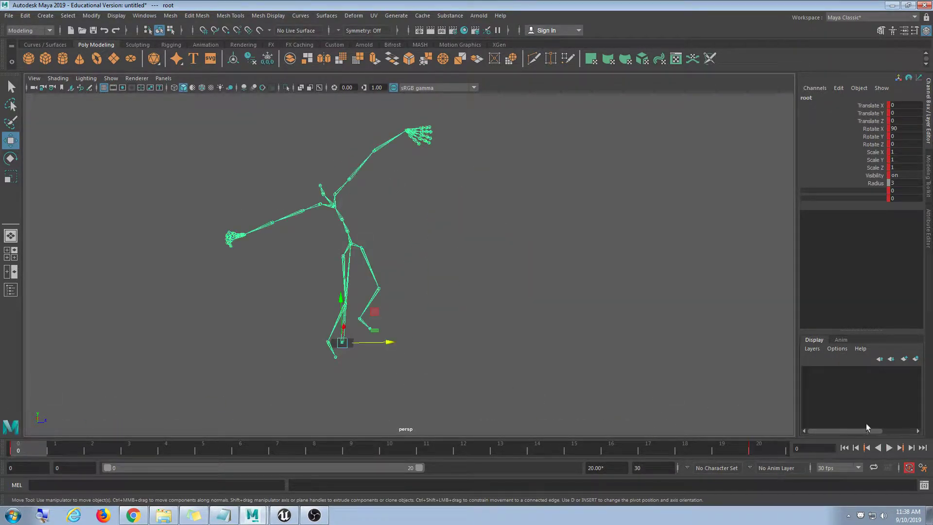
pyautogui.click(888, 450)
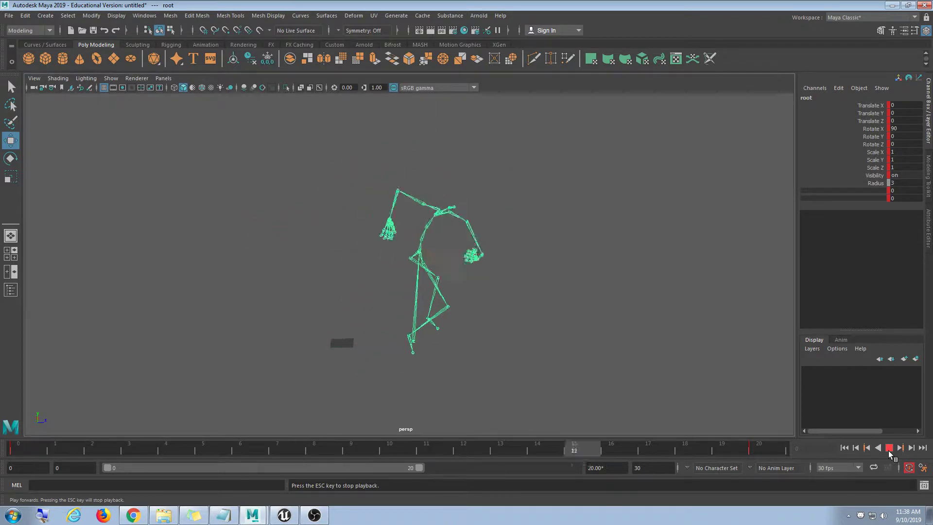
pyautogui.press('Escape')
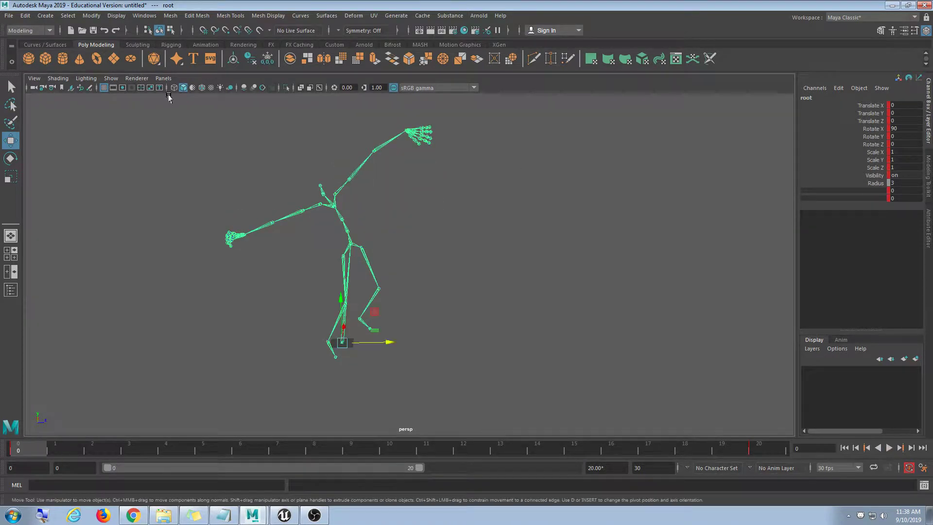
# Open the Graph Editor for the root joint and isolate its Translate Z curve.
pyautogui.click(144, 15)
pyautogui.moveTo(184, 69)
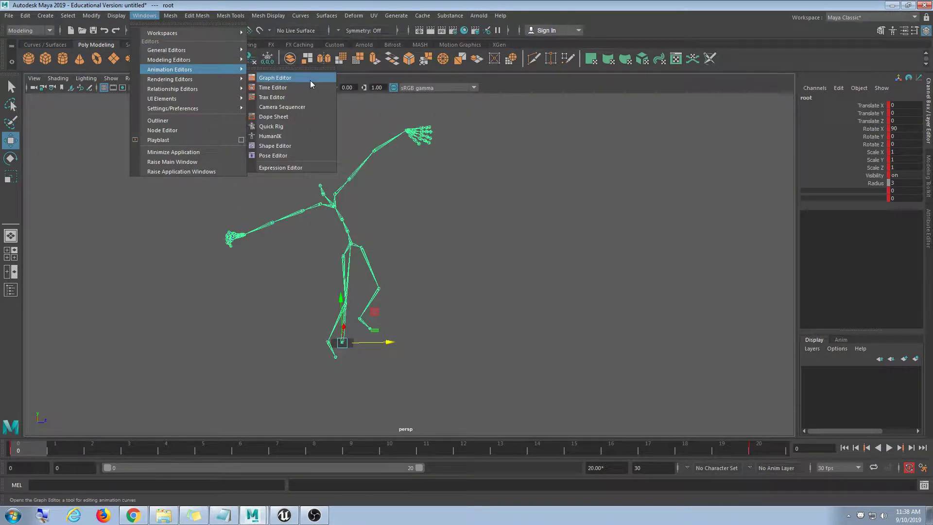
pyautogui.click(310, 80)
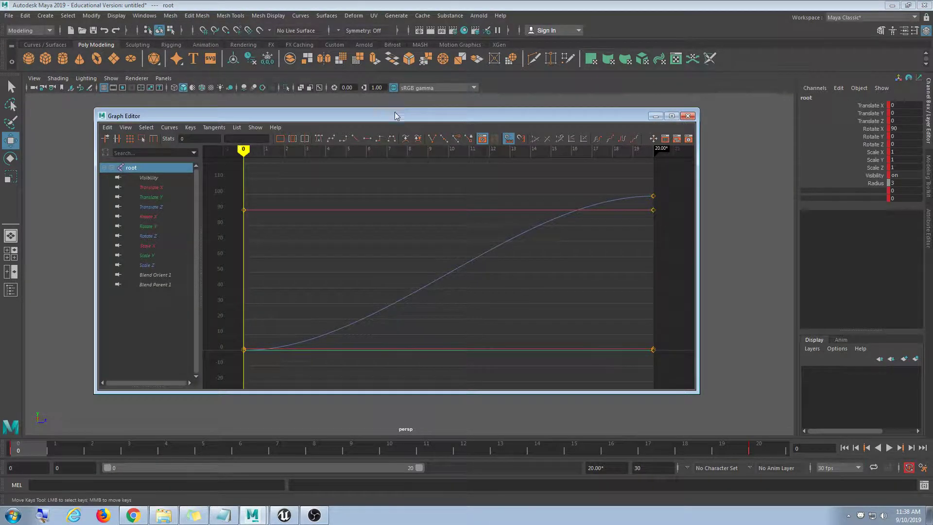
pyautogui.moveTo(396, 115); pyautogui.dragTo(377, 110)
pyautogui.click(136, 200)
pyautogui.click(136, 230)
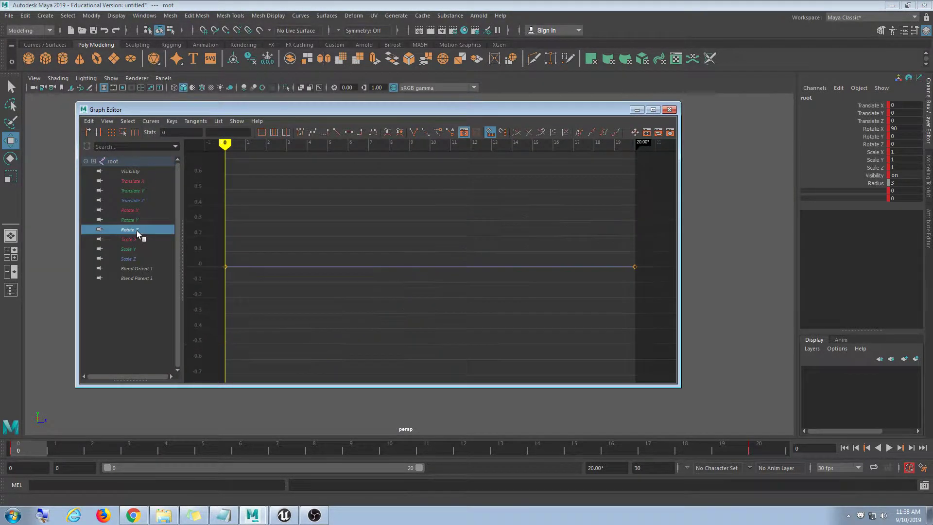
pyautogui.click(129, 203)
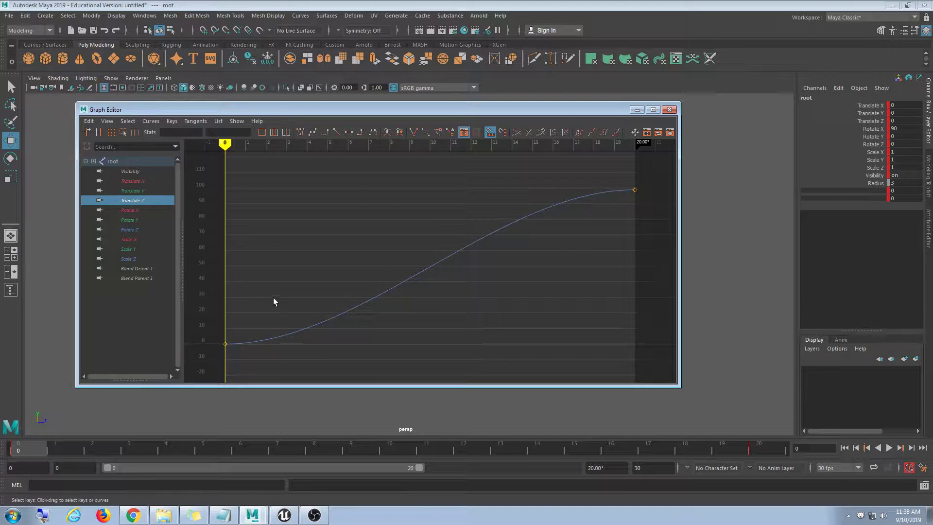
# Steepen the outgoing tangent of the Translate Z key at frame 0 for a fast start, and play the result.
pyautogui.moveTo(261, 343); pyautogui.dragTo(249, 313, button='middle')
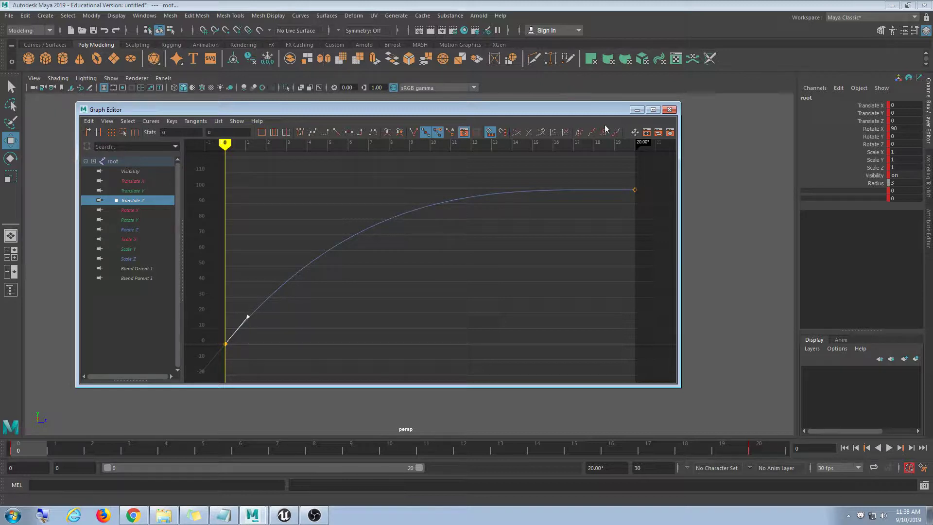
pyautogui.click(636, 109)
pyautogui.click(888, 447)
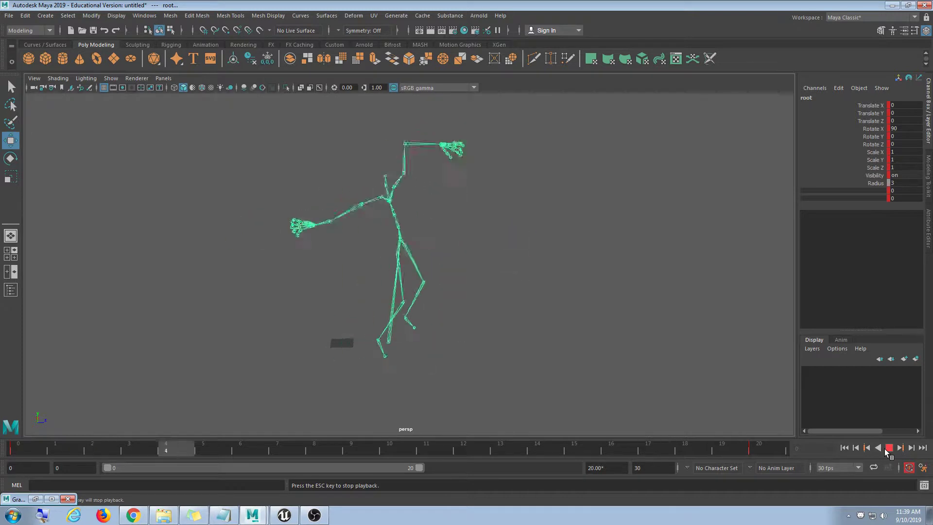
pyautogui.click(886, 448)
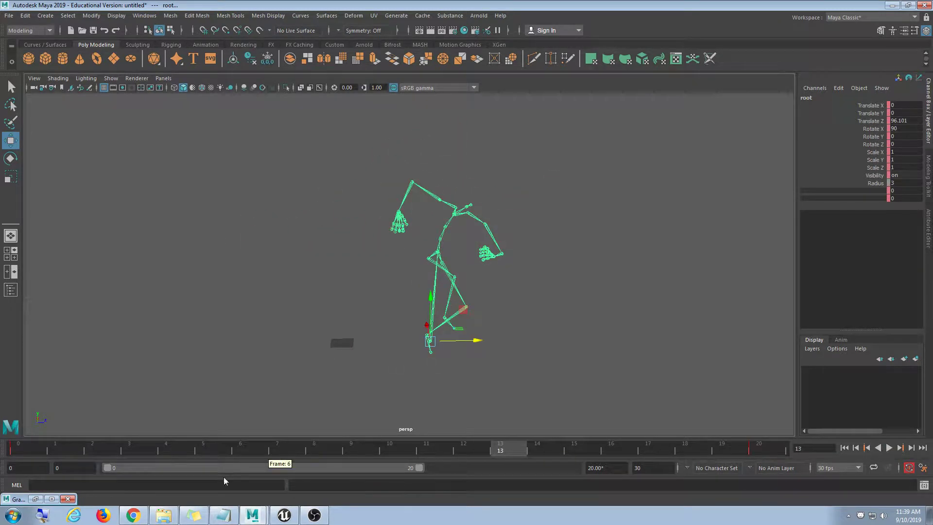
# Inspect the Translate Z key and its tangents at frame 20 in the Graph Editor.
pyautogui.click(36, 499)
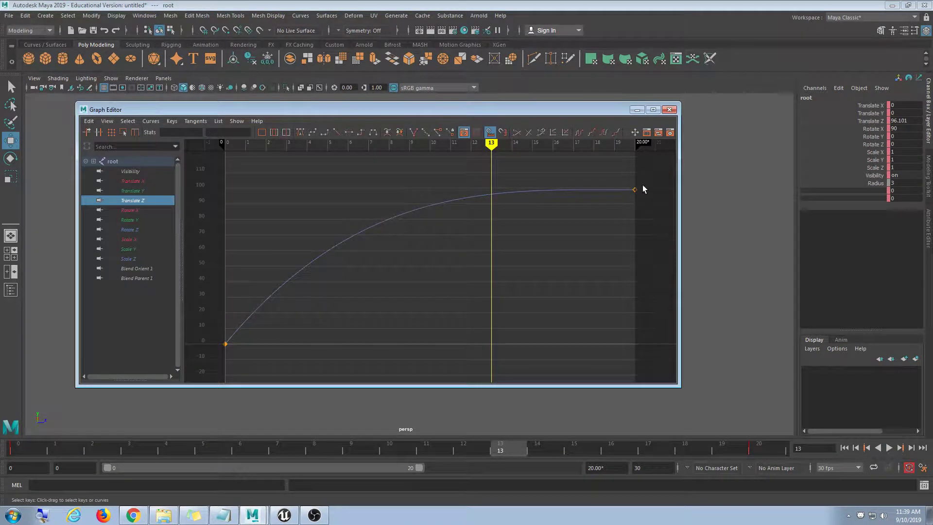
pyautogui.click(601, 187)
pyautogui.moveTo(606, 167); pyautogui.dragTo(639, 208)
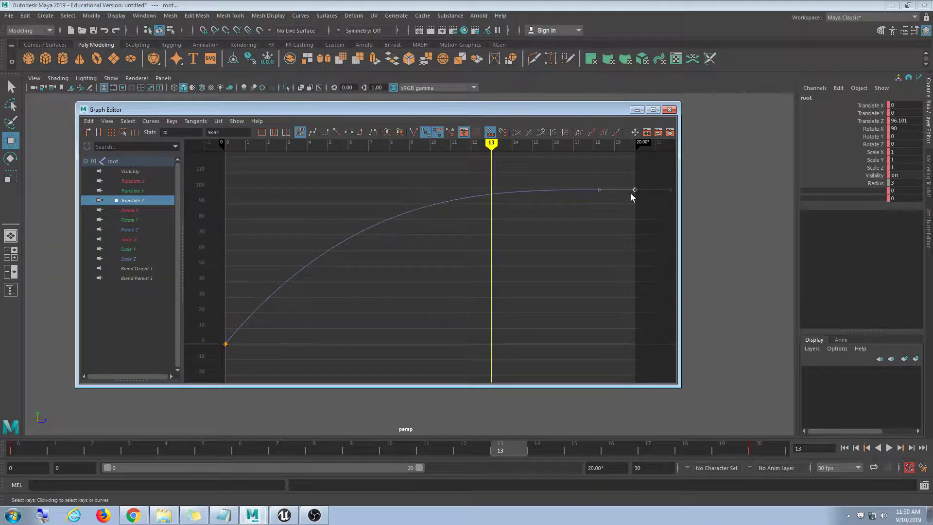
pyautogui.scroll(-5, 616, 252)
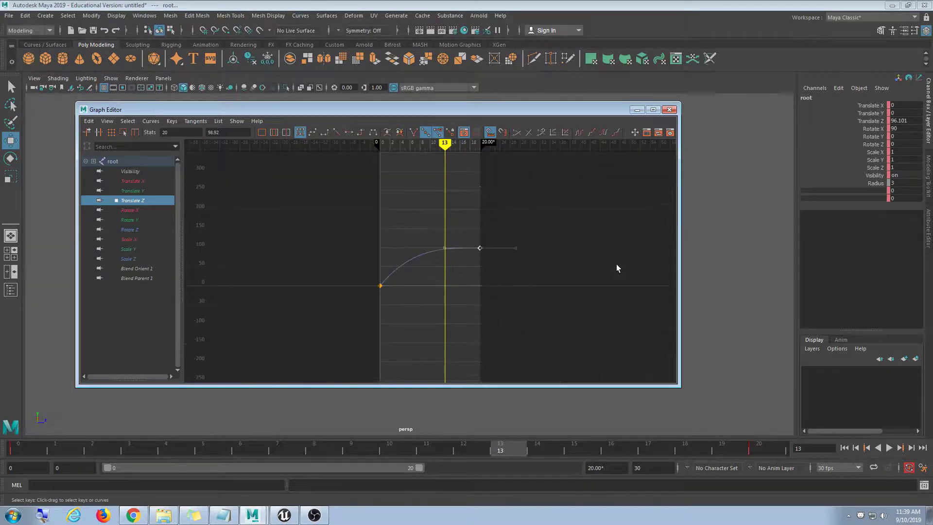
pyautogui.press('a')
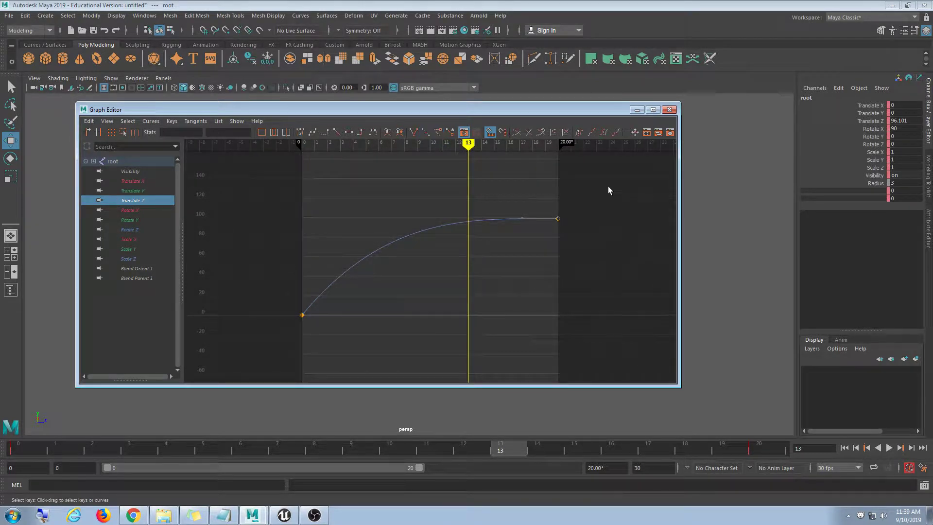
# Minimize the Graph Editor, play the reshaped root motion, and scrub back to frame 0.
pyautogui.click(636, 110)
pyautogui.click(888, 448)
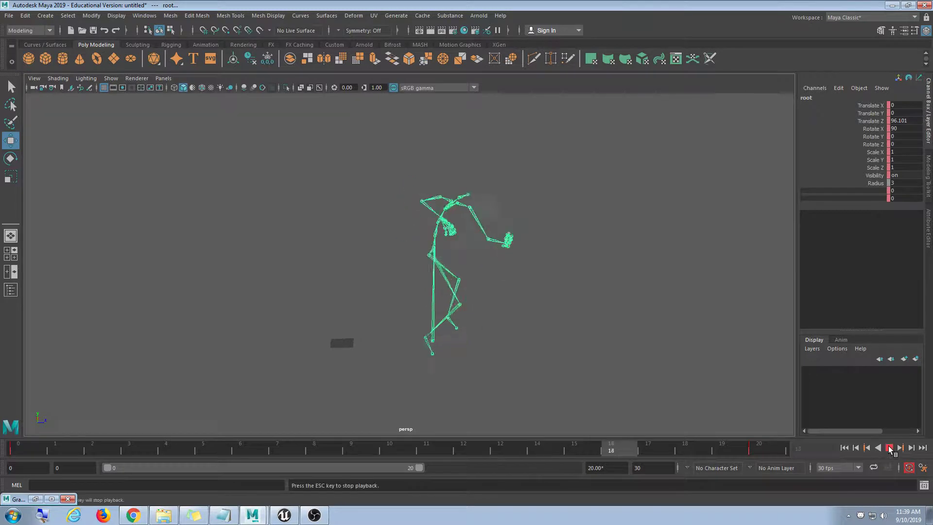
pyautogui.click(889, 447)
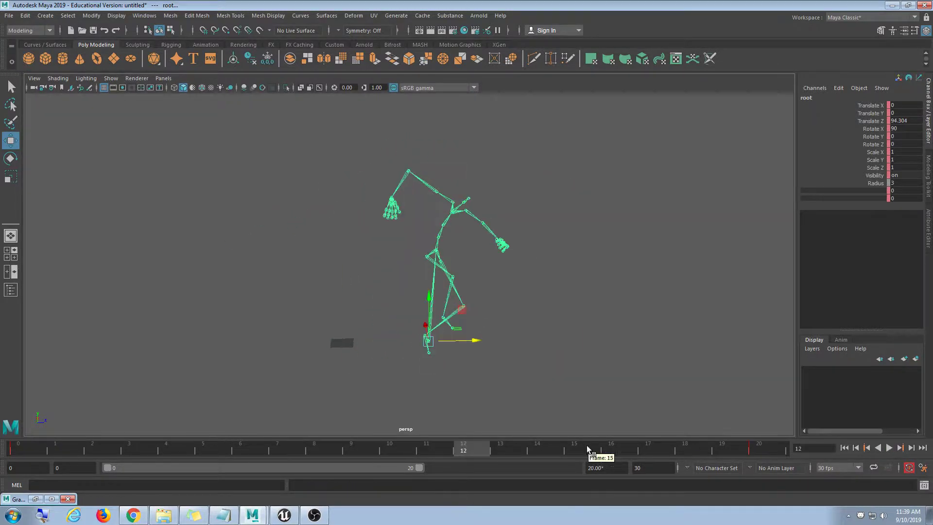
pyautogui.moveTo(381, 447); pyautogui.dragTo(1, 446)
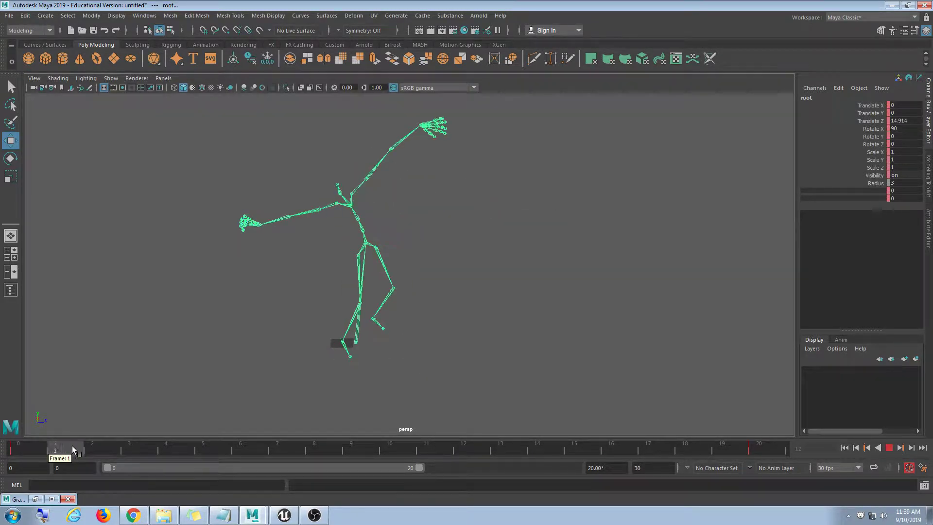
pyautogui.click(11, 446)
# Play the slash animation from several viewing angles to examine the root's forward lunge.
pyautogui.keyDown('alt'); pyautogui.moveTo(372, 317); pyautogui.dragTo(458, 304); pyautogui.keyUp('alt')
pyautogui.click(888, 447)
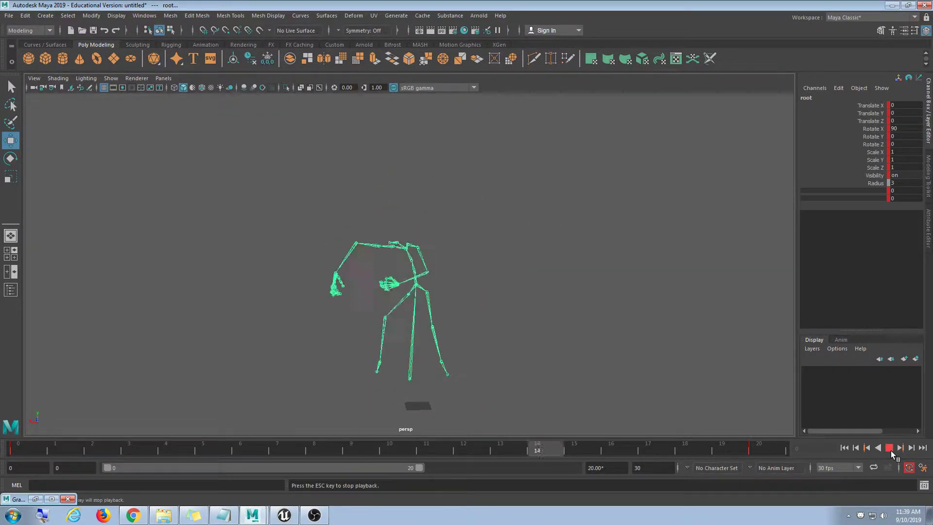
pyautogui.click(889, 448)
pyautogui.keyDown('alt'); pyautogui.moveTo(608, 350); pyautogui.dragTo(535, 356); pyautogui.keyUp('alt')
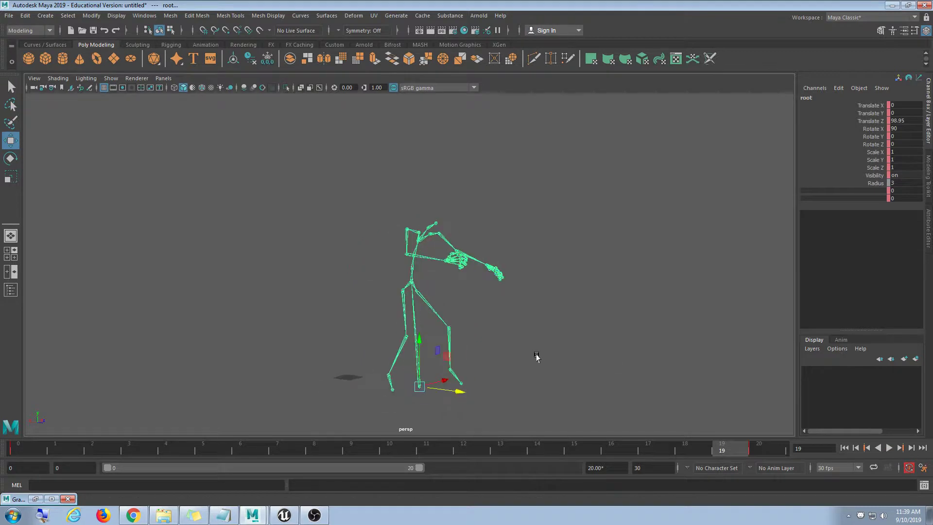
pyautogui.click(889, 448)
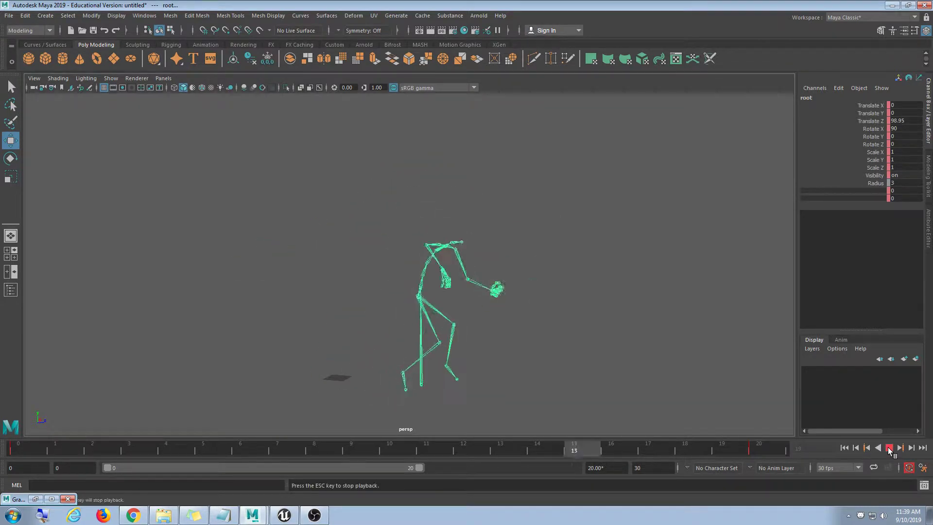
pyautogui.keyDown('alt'); pyautogui.moveTo(456, 277); pyautogui.dragTo(475, 267); pyautogui.keyUp('alt')
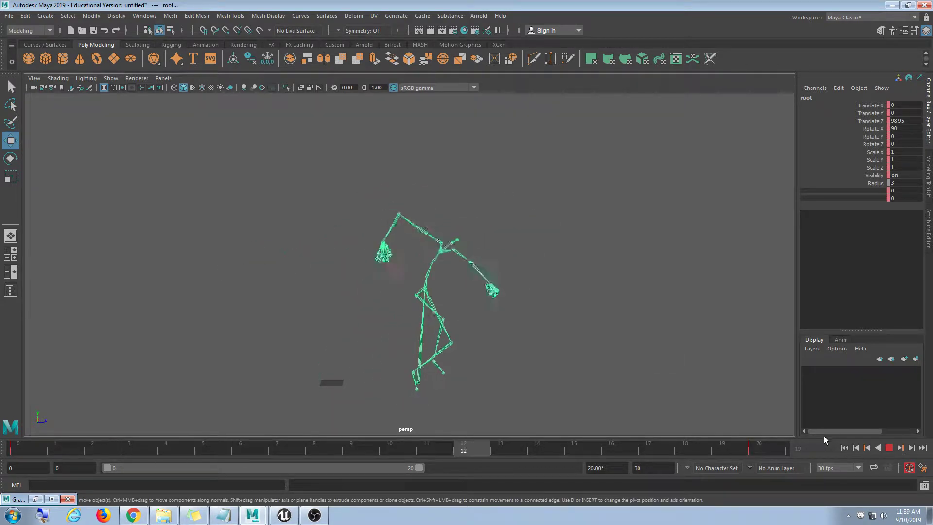
pyautogui.press('Escape')
# Select the RightUpLeg joint and scrub through the animation to examine how the legs move with the root.
pyautogui.click(571, 365)
pyautogui.moveTo(316, 447); pyautogui.dragTo(2, 413)
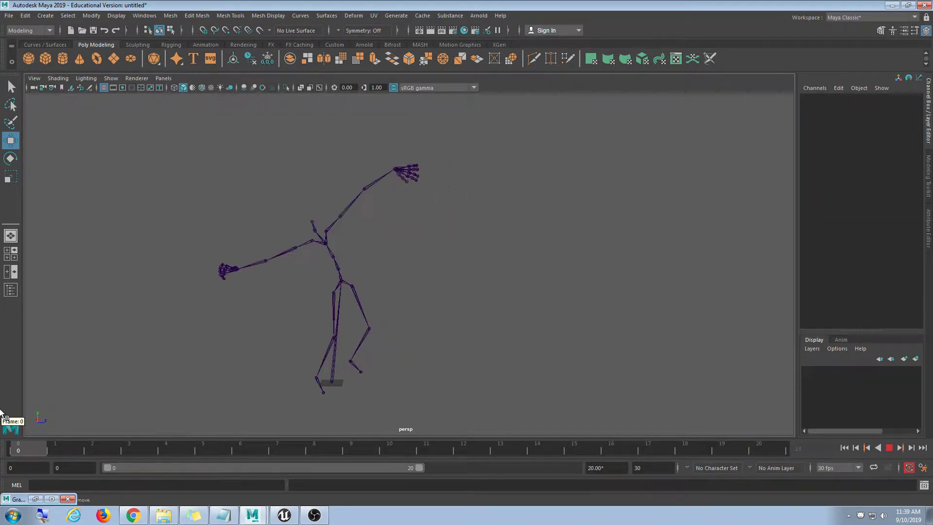
pyautogui.click(330, 311)
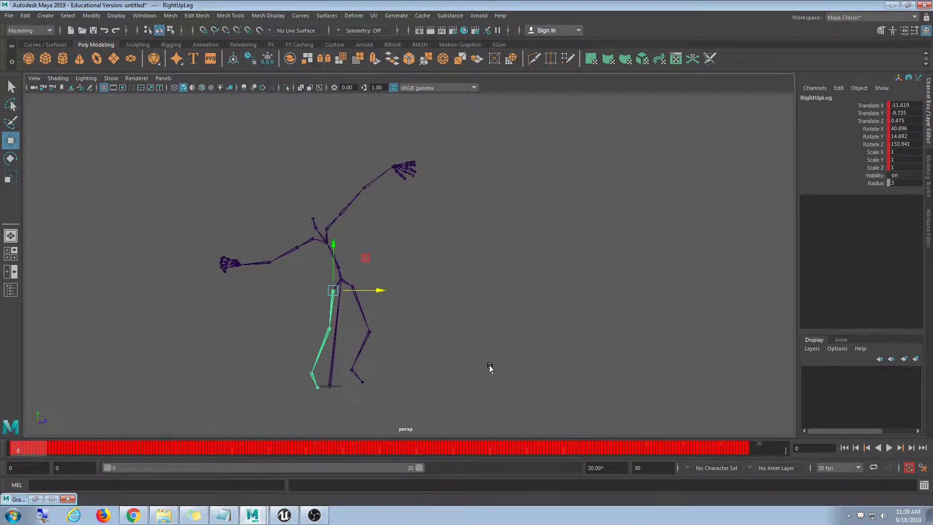
pyautogui.hotkey('alt', 'v')
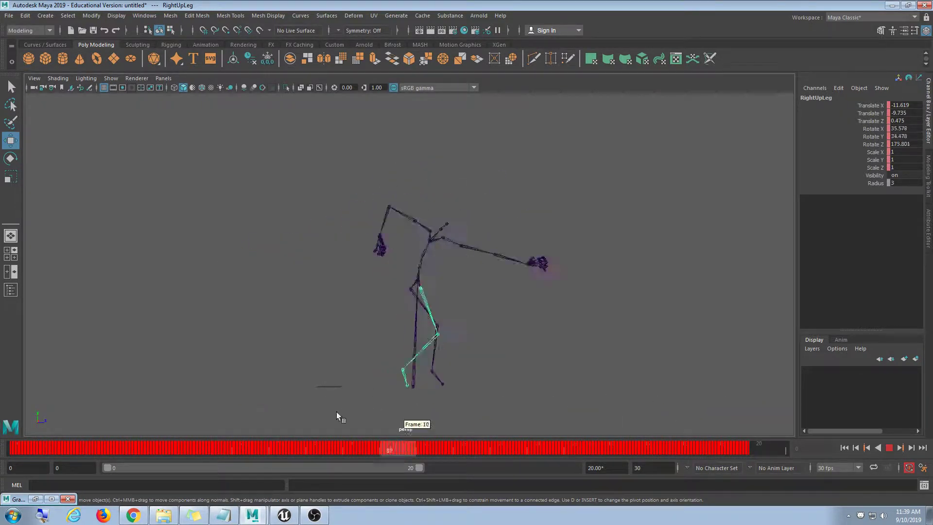
pyautogui.hotkey('alt', 'shift', 'v')
pyautogui.hotkey('alt', 'v')
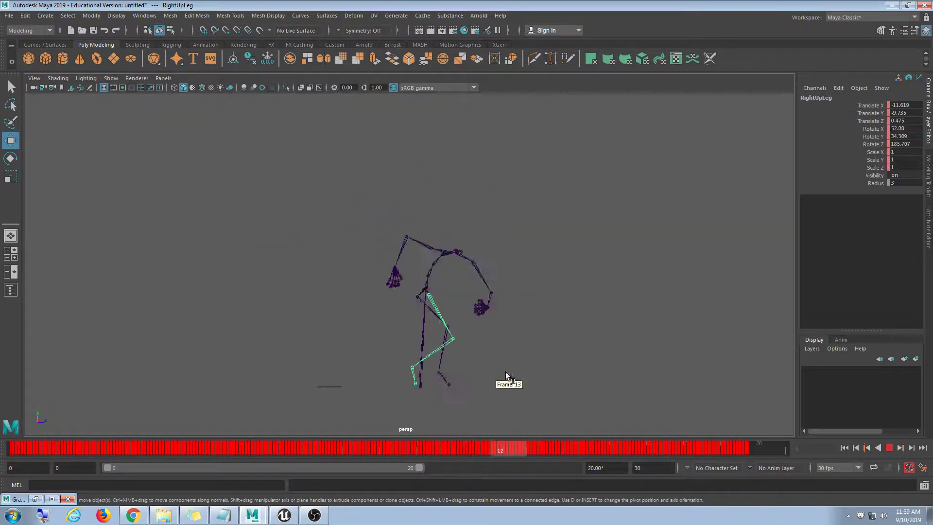
# Deselect the joint and set up an Export All of the scene to the Desktop as FBX export.
pyautogui.click(142, 166)
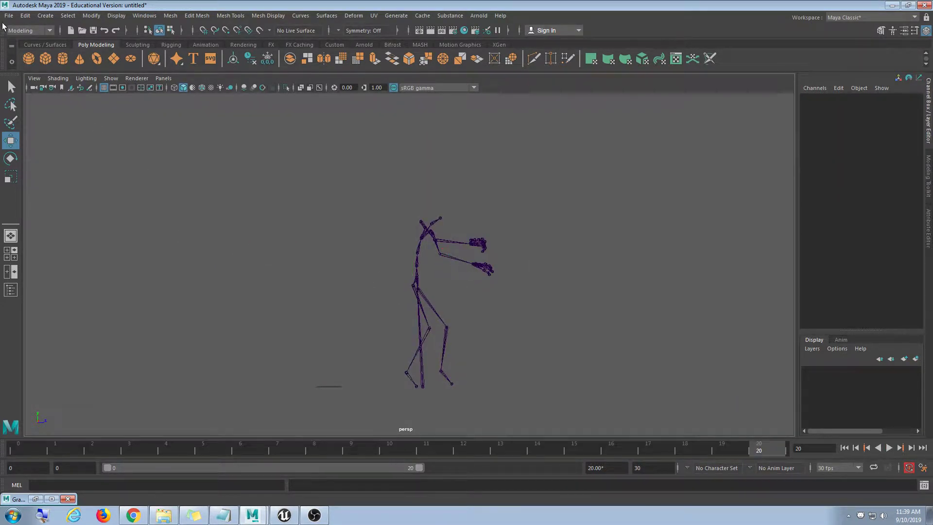
pyautogui.click(8, 15)
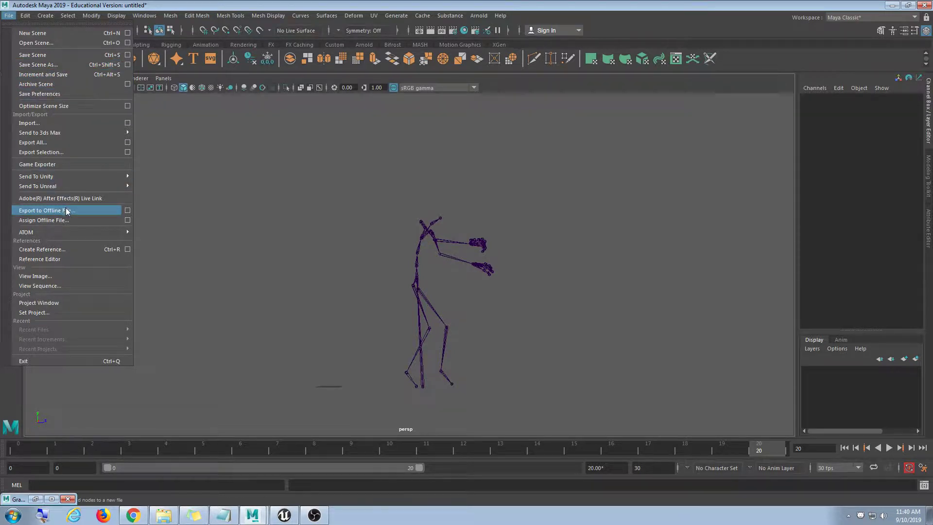
pyautogui.moveTo(66, 187)
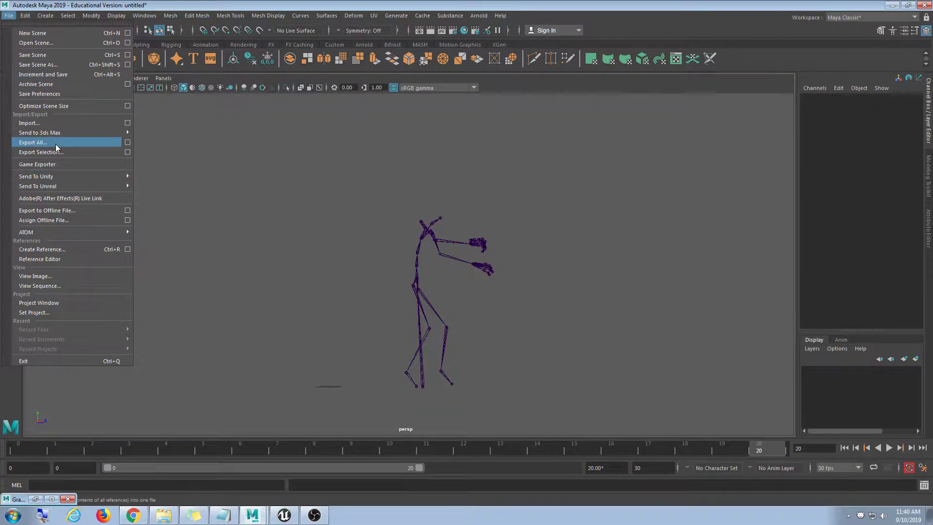
pyautogui.click(56, 143)
pyautogui.click(186, 153)
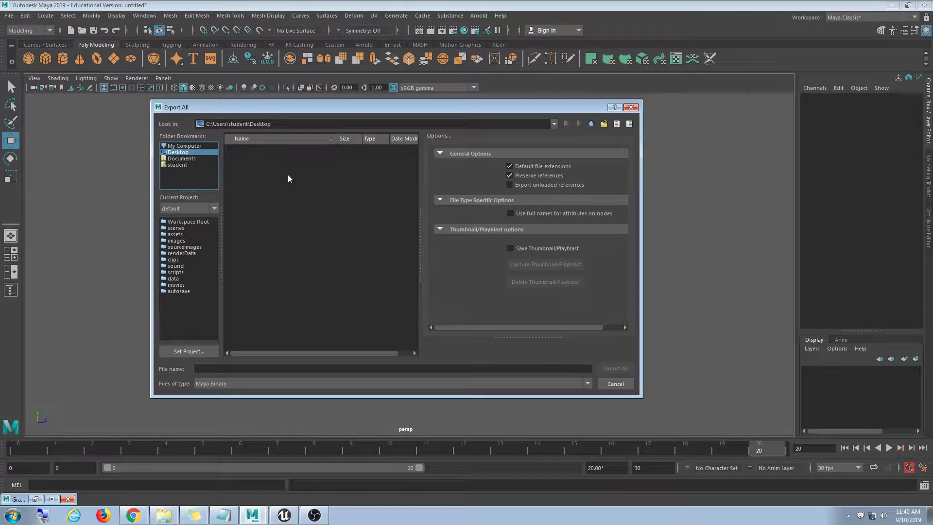
pyautogui.click(234, 382)
pyautogui.scroll(-3, 234, 422)
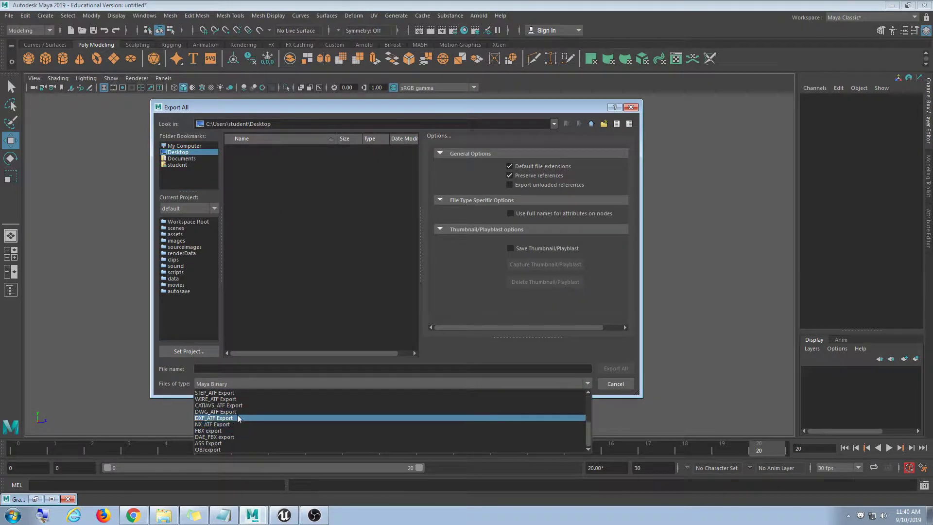
pyautogui.click(221, 431)
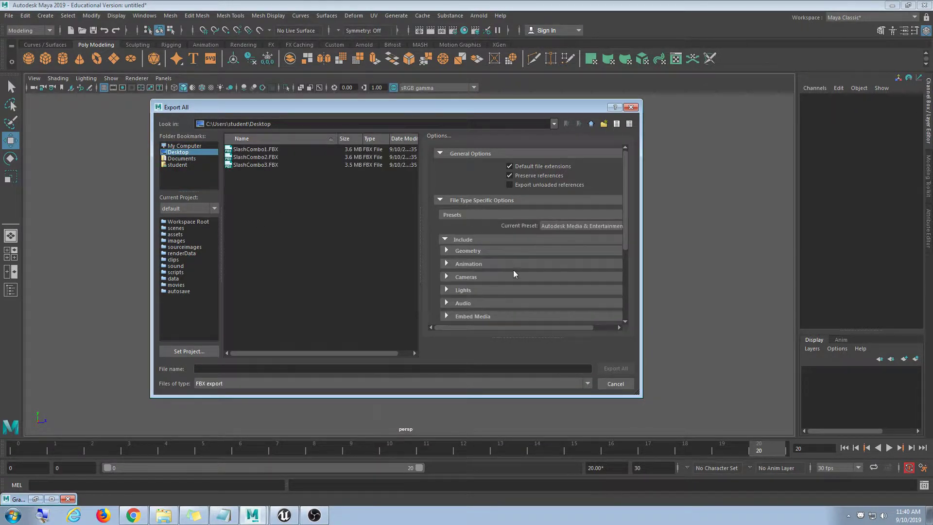
# Widen the export options and enable Bake Animation for the FBX export, then review the remaining options.
pyautogui.moveTo(642, 100); pyautogui.dragTo(708, 50)
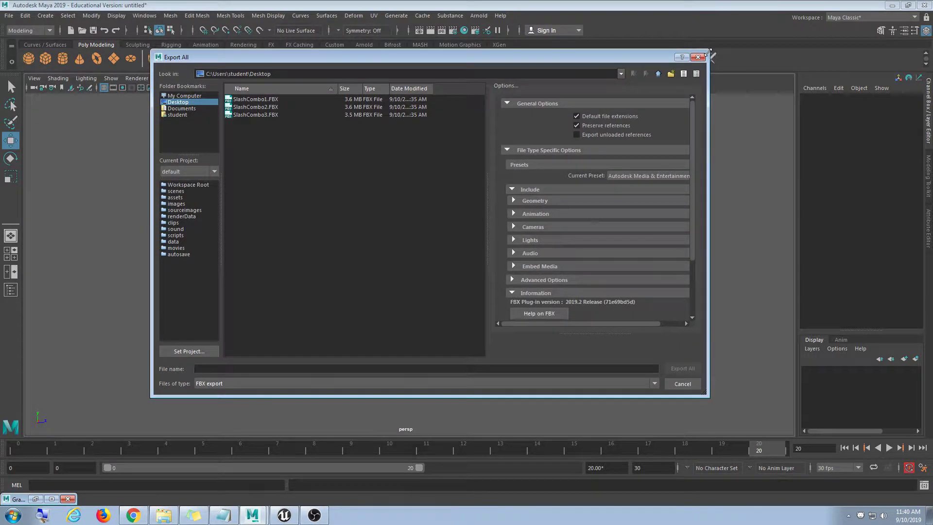
pyautogui.moveTo(485, 169); pyautogui.dragTo(378, 156)
pyautogui.click(428, 213)
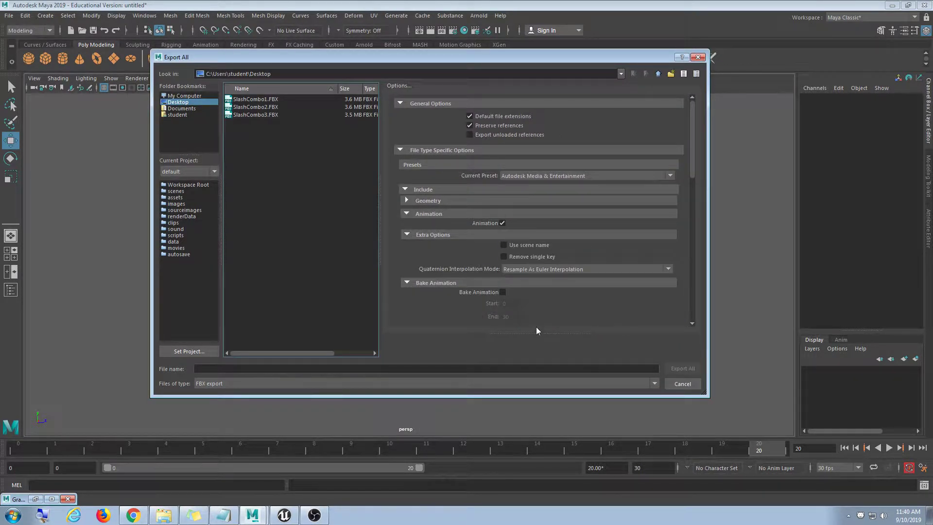
pyautogui.scroll(-10, 581, 306)
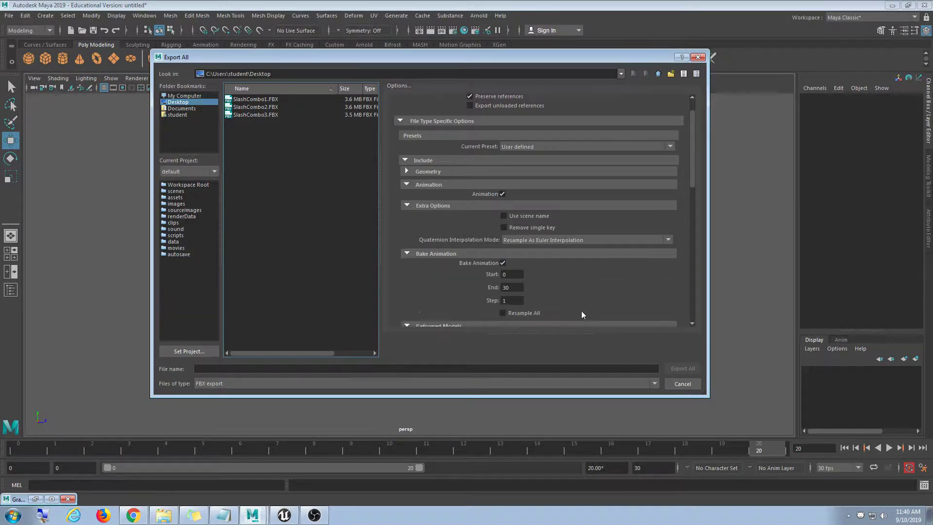
pyautogui.scroll(-5, 581, 305)
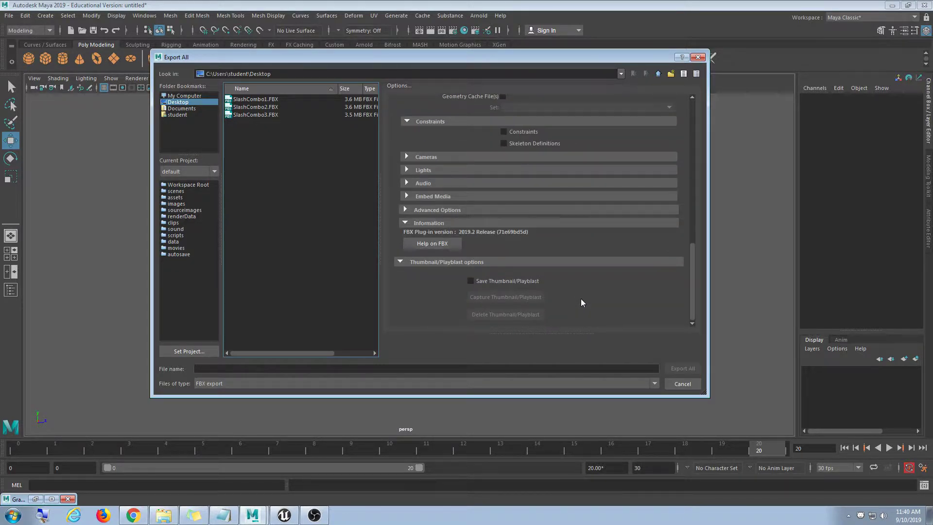
# Export the scene over SlashCombo1.FBX, replacing the existing file, and dismiss the export report.
pyautogui.doubleClick(275, 100)
pyautogui.click(410, 239)
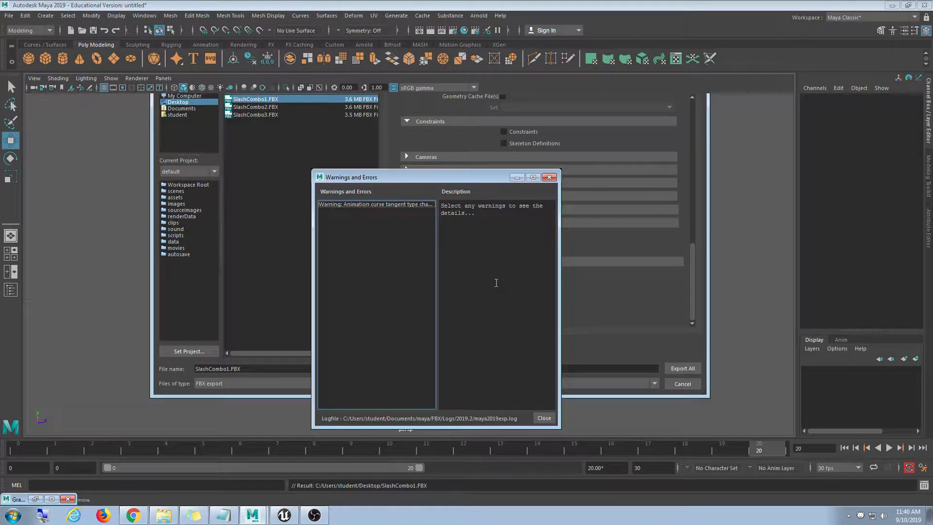
pyautogui.click(551, 419)
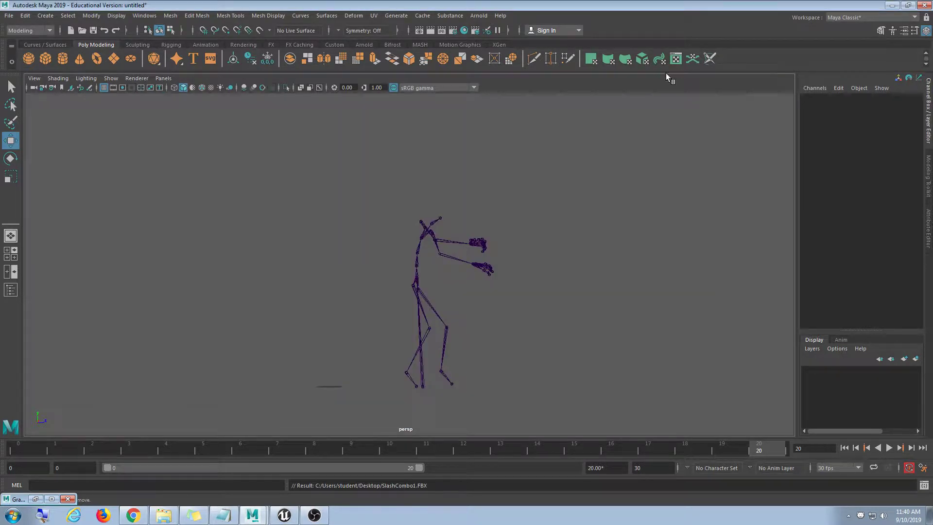
# Switch to Unreal Editor, reimport the SlashCombo1 animation from its source file, and open it for preview.
pyautogui.click(285, 516)
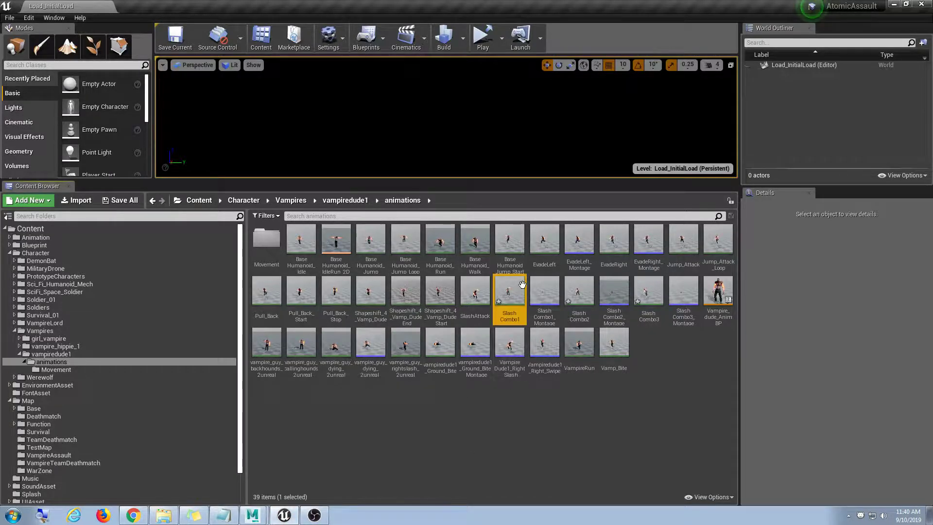
pyautogui.rightClick(515, 294)
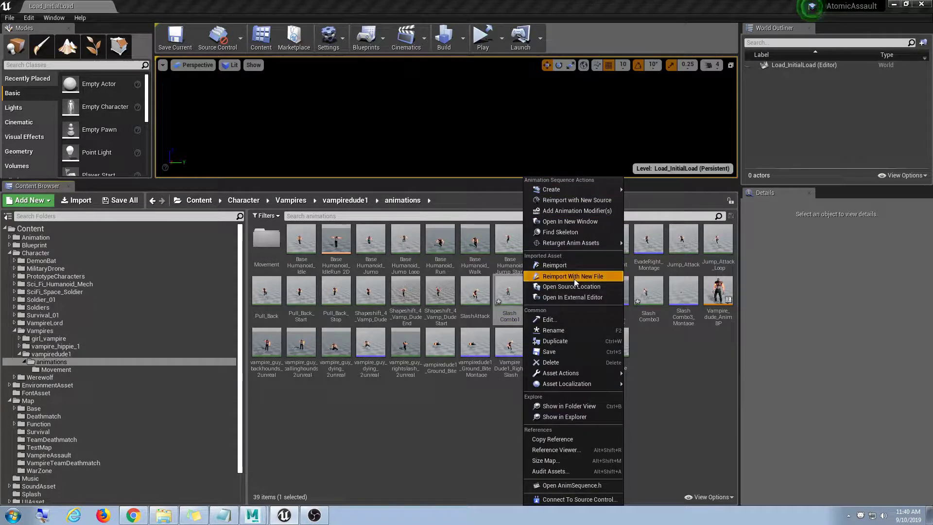
pyautogui.click(563, 267)
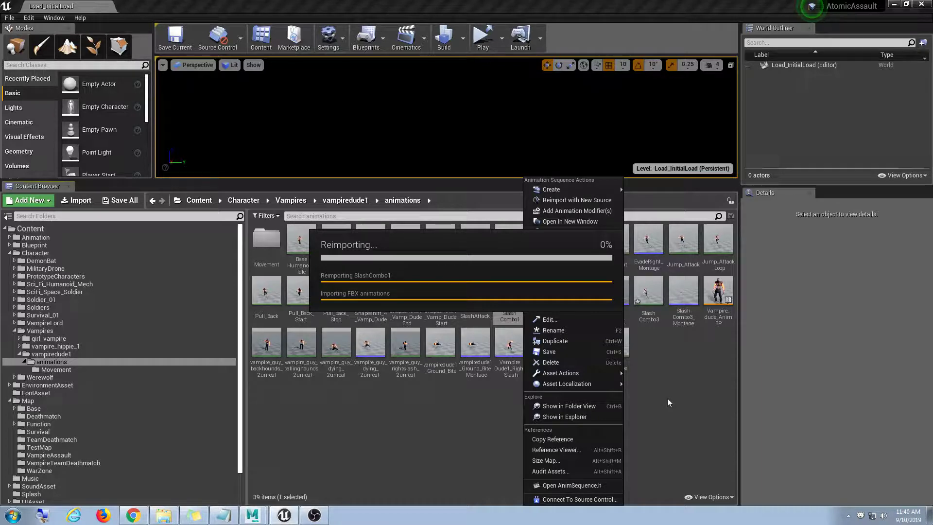
pyautogui.doubleClick(508, 293)
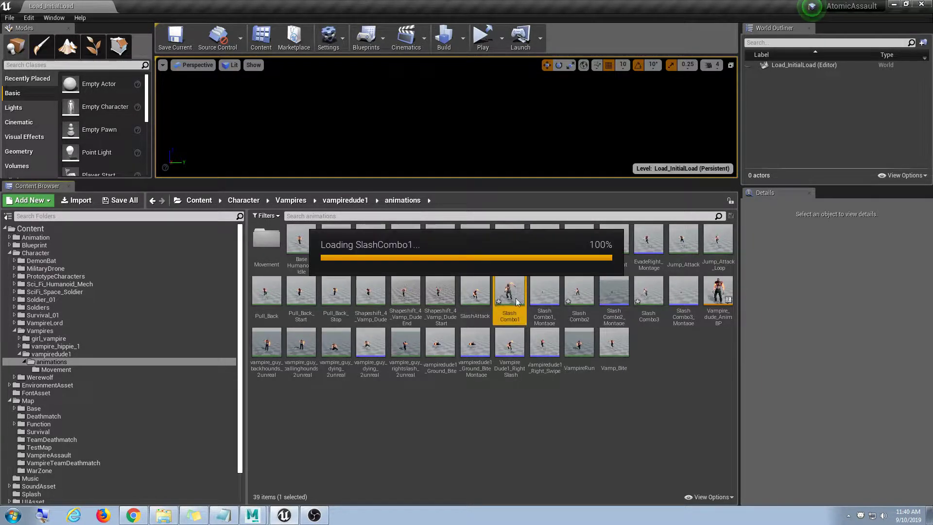
pyautogui.moveTo(507, 294); pyautogui.dragTo(573, 340)
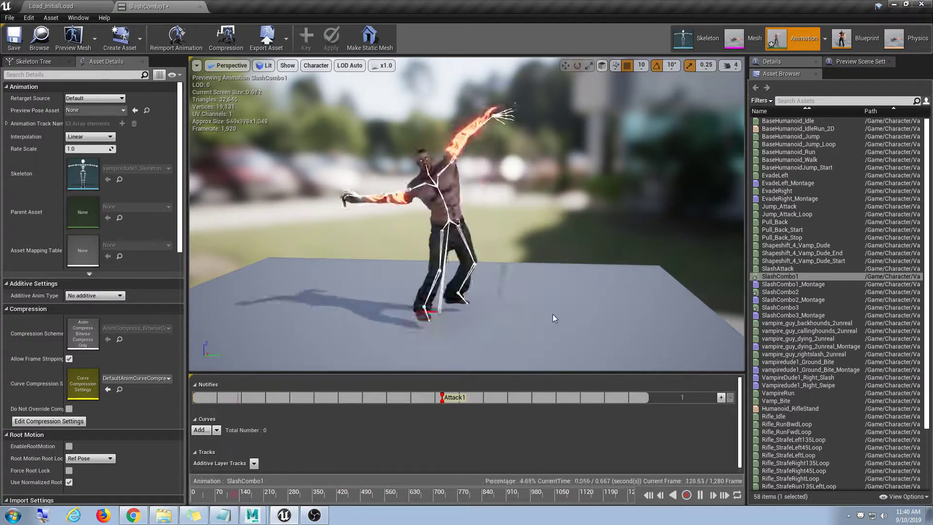
# Enable root motion on SlashCombo1 and set its Root Motion Root Lock to Anim First Frame.
pyautogui.moveTo(182, 215); pyautogui.dragTo(180, 290)
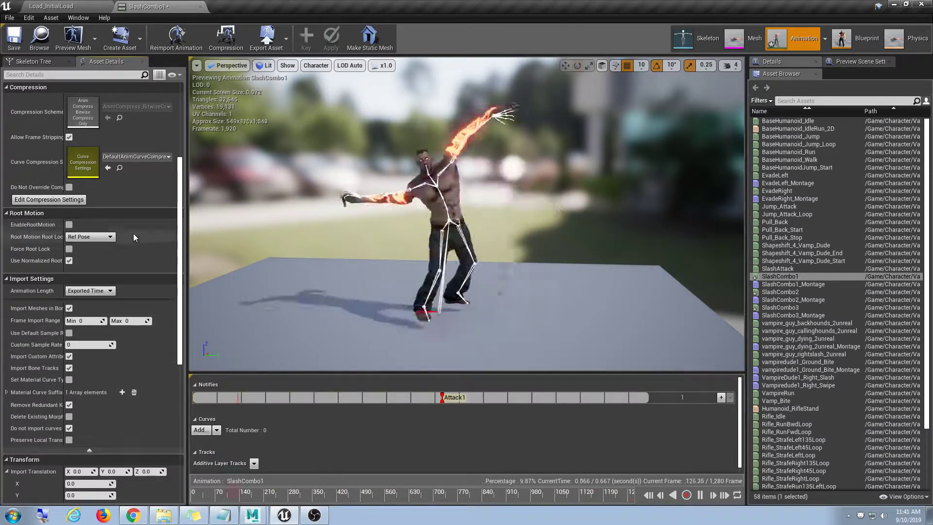
pyautogui.scroll(3, 142, 234)
pyautogui.scroll(-1, 143, 238)
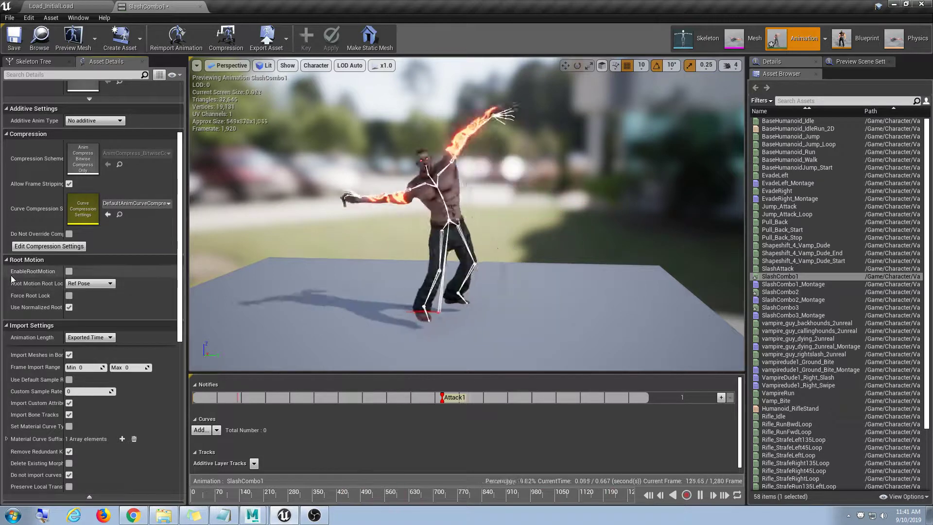
pyautogui.click(69, 271)
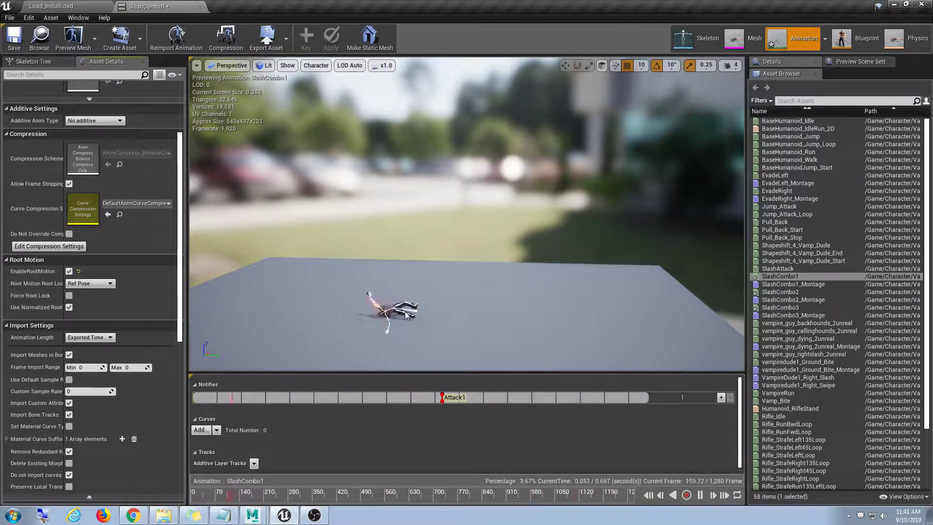
pyautogui.click(94, 284)
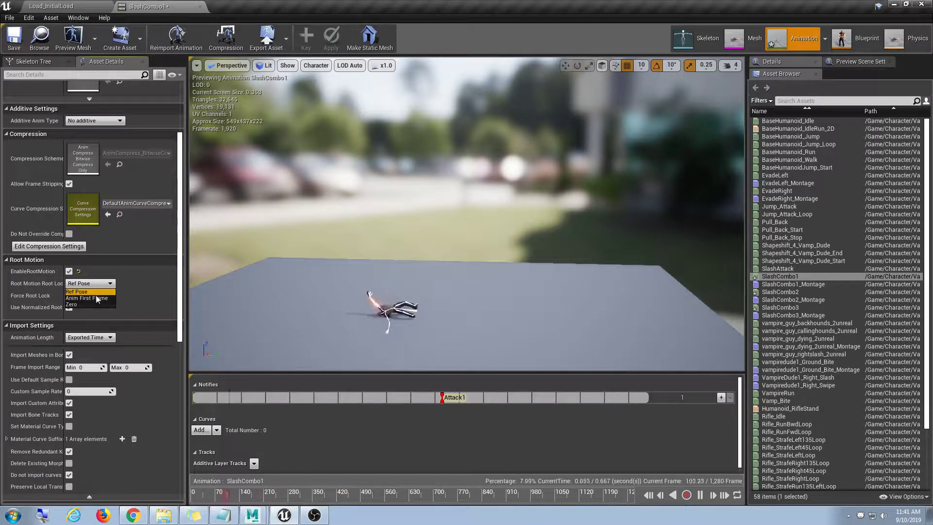
pyautogui.click(97, 297)
# Try the Zero and Ref Pose root locks in the preview, returning to Anim First Frame after each.
pyautogui.click(93, 284)
pyautogui.click(85, 303)
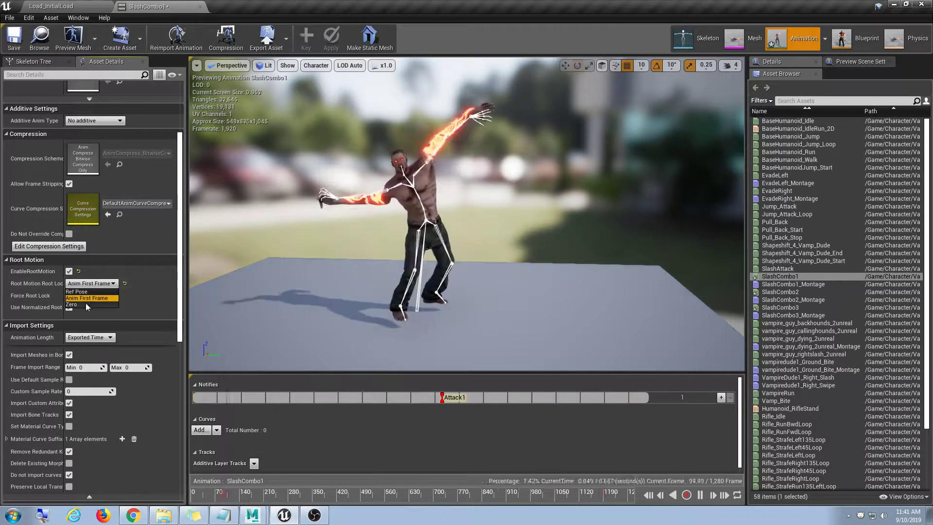
pyautogui.click(87, 286)
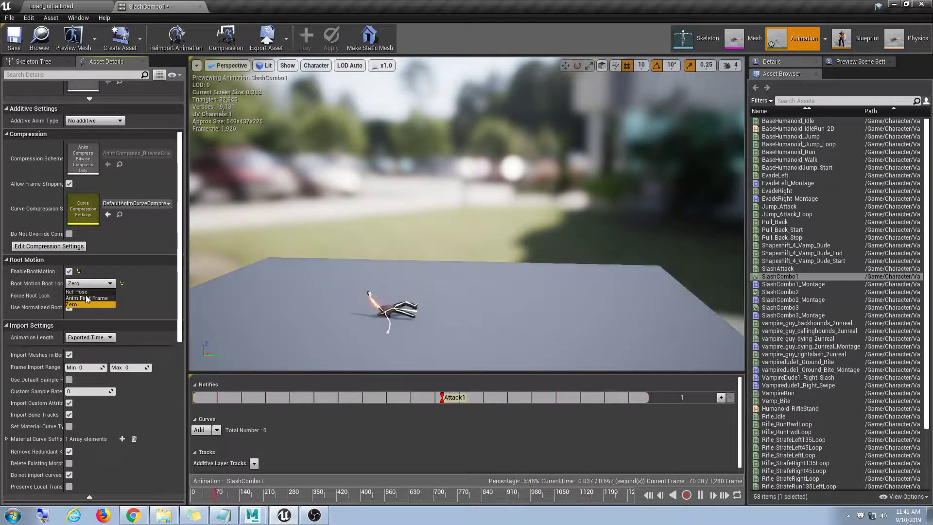
pyautogui.click(86, 296)
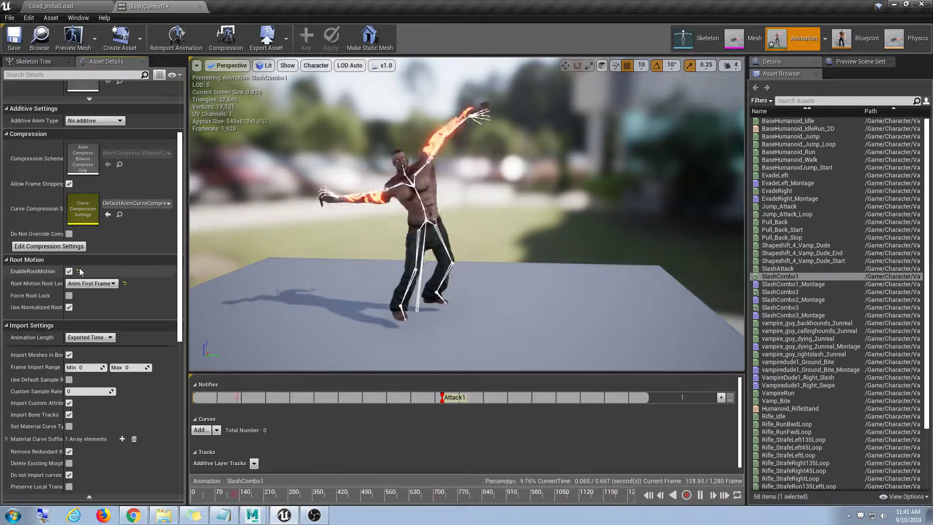
pyautogui.click(92, 284)
pyautogui.click(93, 291)
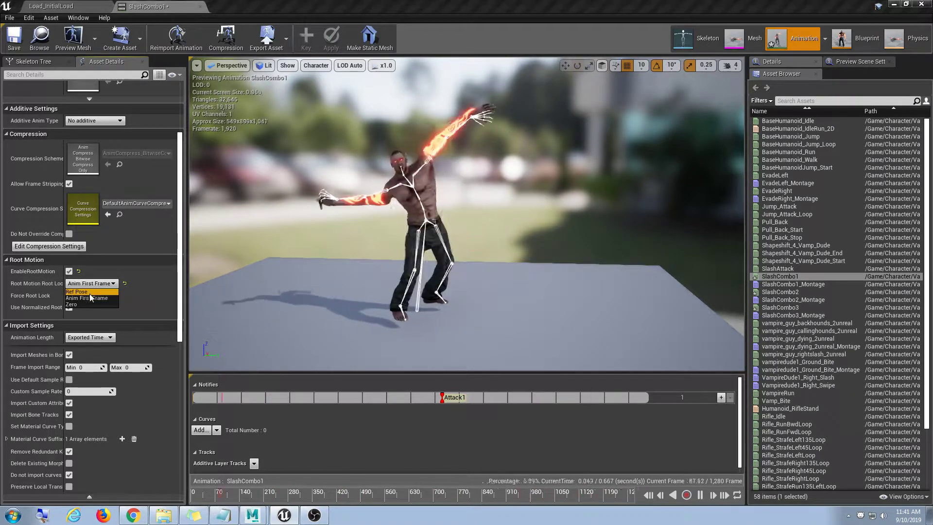
pyautogui.click(89, 284)
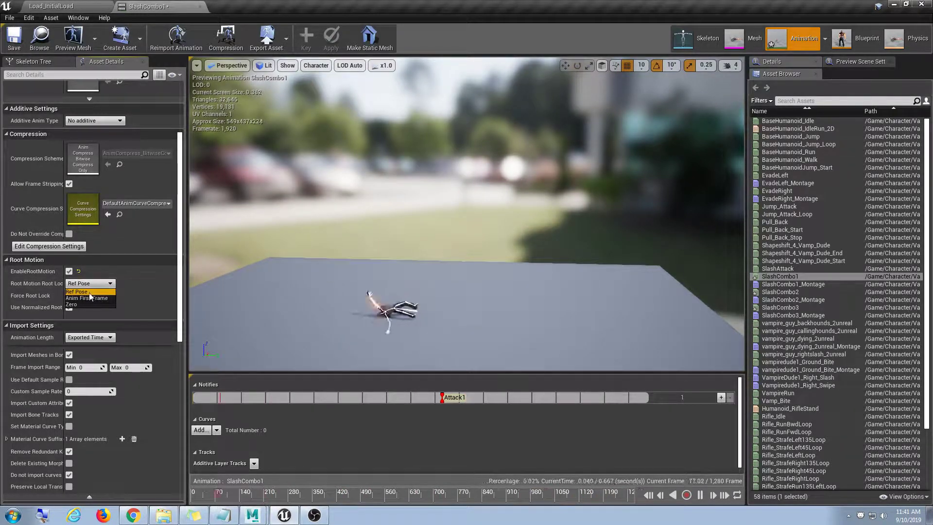
pyautogui.click(88, 295)
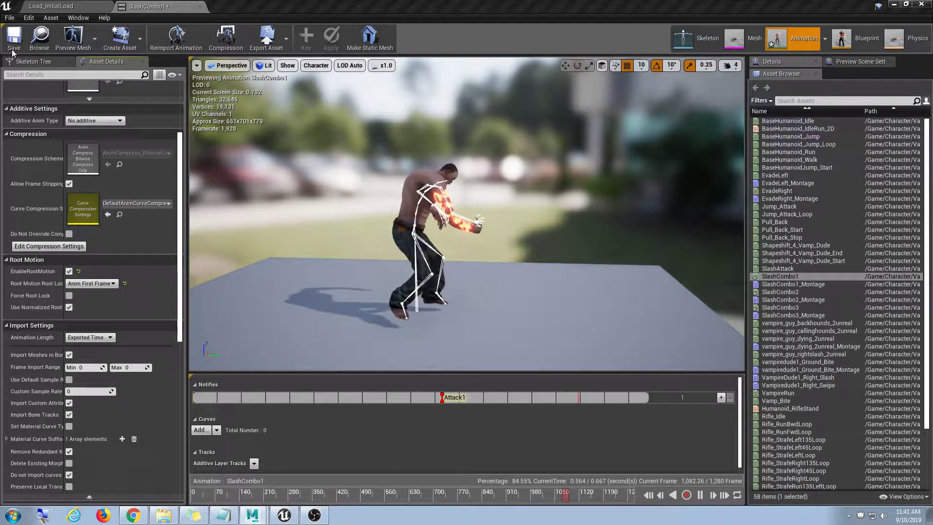
# Save the SlashCombo1 animation, close its editor, and return to Maya.
pyautogui.hotkey('ctrl', 's')
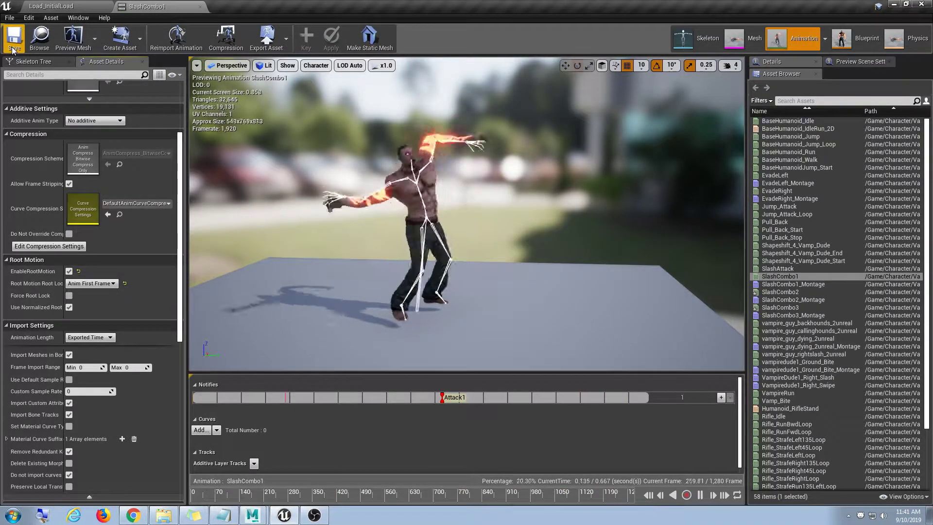
pyautogui.click(202, 5)
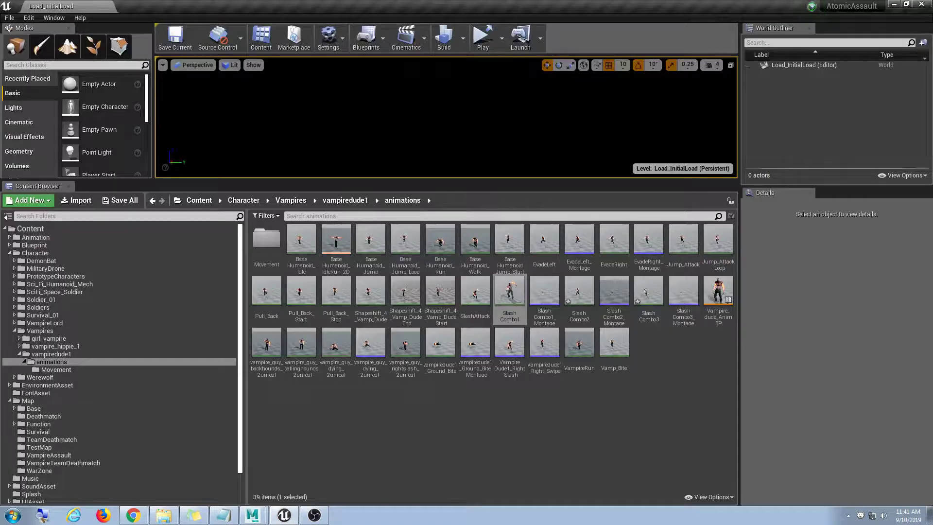
pyautogui.click(895, 4)
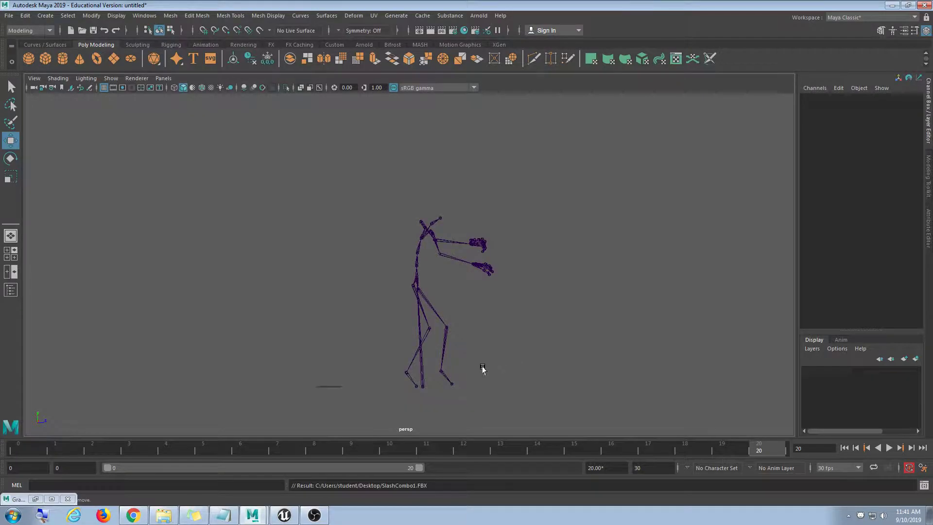
# Select the root joint, bake its motion to keys with Bake Simulation from frame 0, and play the animation.
pyautogui.click(422, 369)
pyautogui.hotkey('alt', 'v')
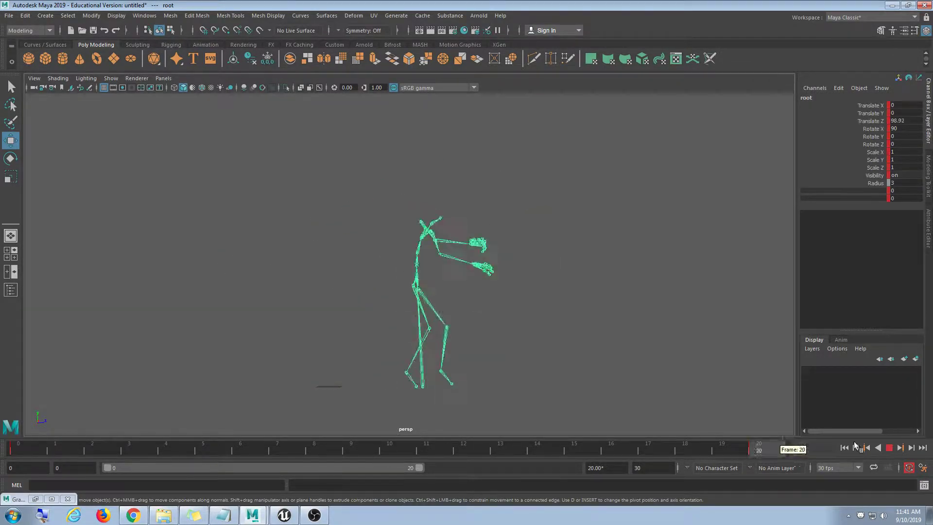
pyautogui.hotkey('alt', 'v')
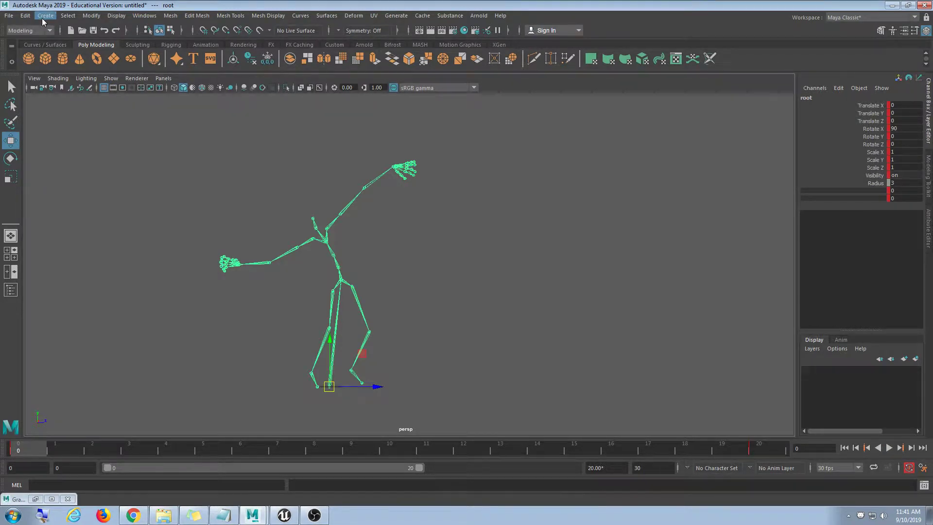
pyautogui.click(25, 15)
pyautogui.moveTo(49, 107)
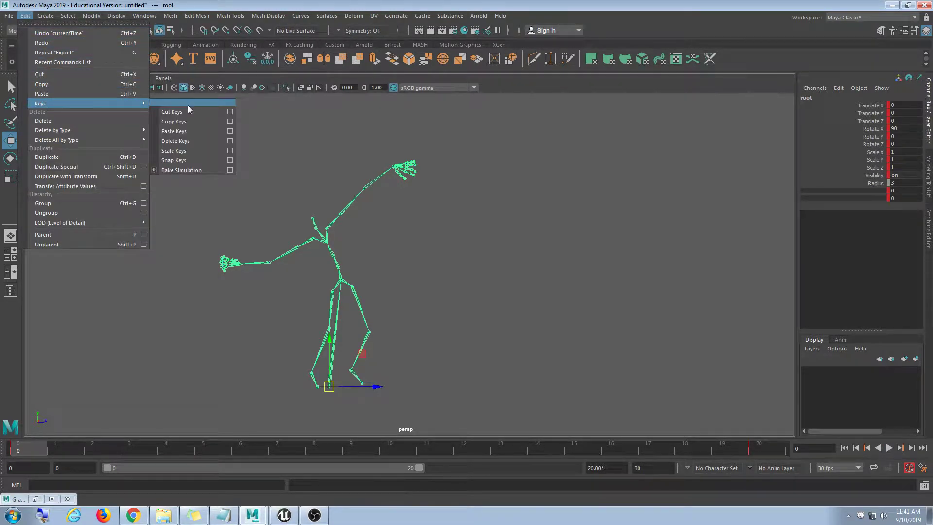
pyautogui.click(182, 169)
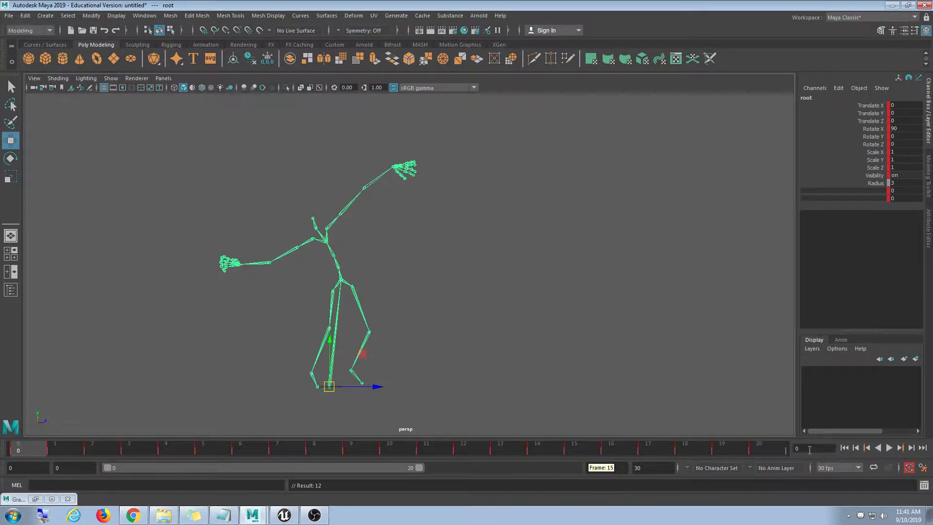
pyautogui.click(889, 450)
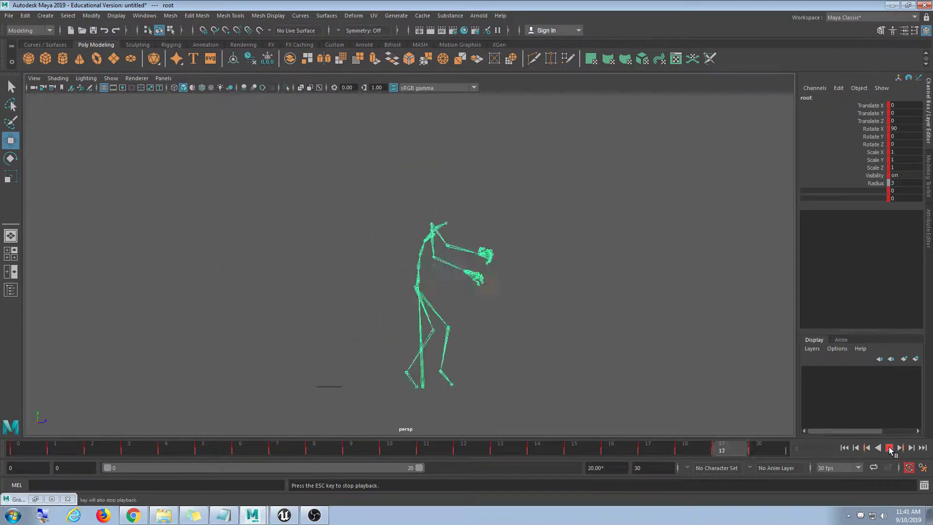
# Stop the playback, replay the baked animation from frame 0, and scrub the timeline through to frame 20.
pyautogui.press('Escape')
pyautogui.keyDown('alt'); pyautogui.moveTo(393, 339); pyautogui.dragTo(421, 307, button='right'); pyautogui.keyUp('alt')
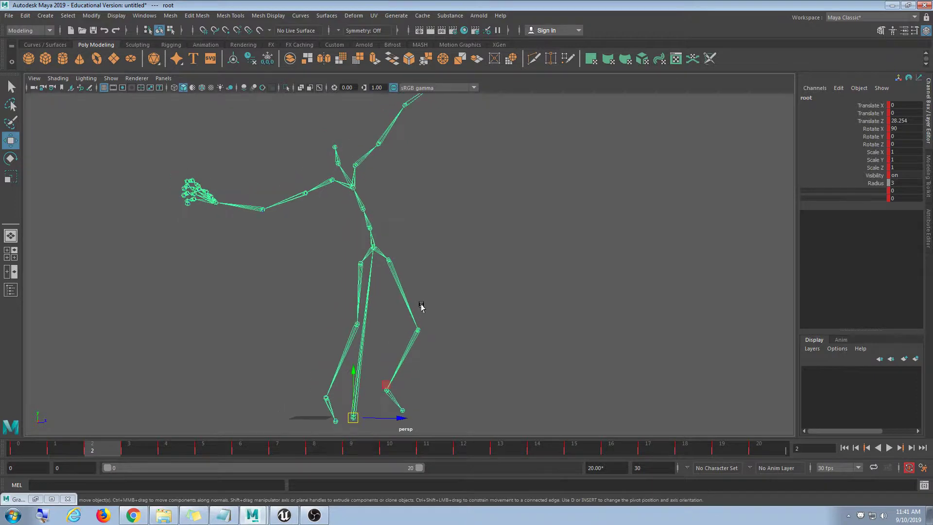
pyautogui.hotkey('alt', 'shift', 'v')
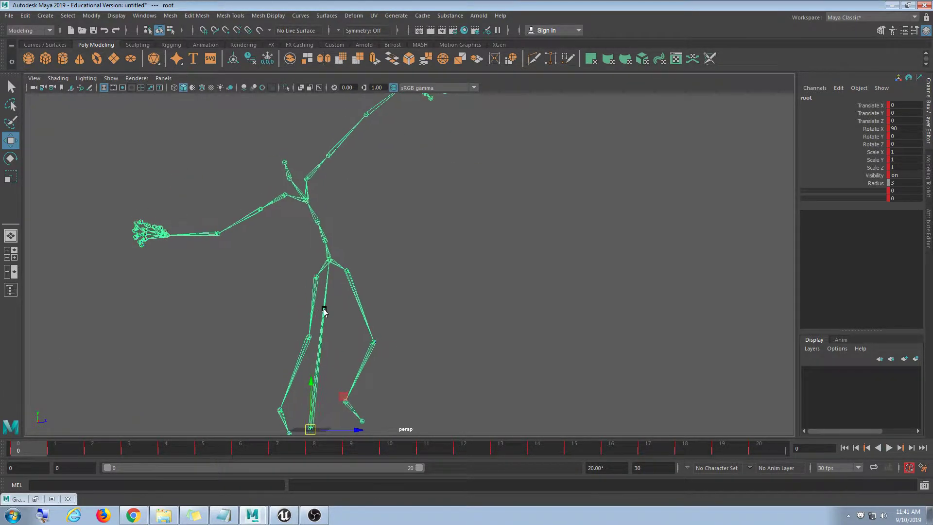
pyautogui.hotkey('alt', 'v')
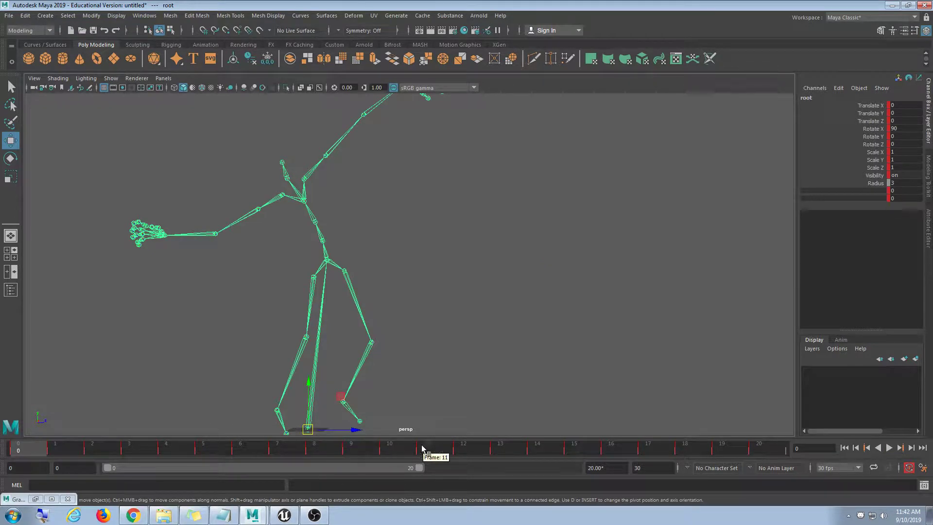
pyautogui.hotkey('alt', 'v')
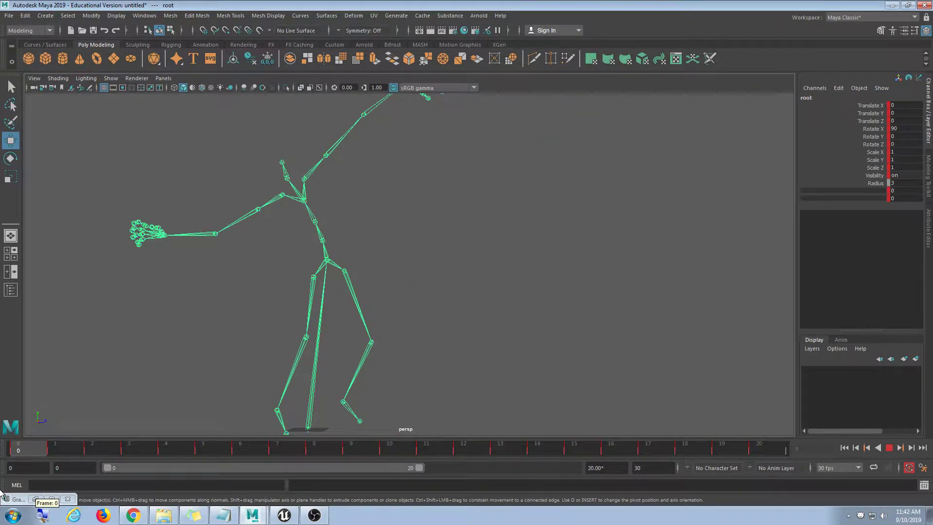
pyautogui.hotkey('alt', 'v')
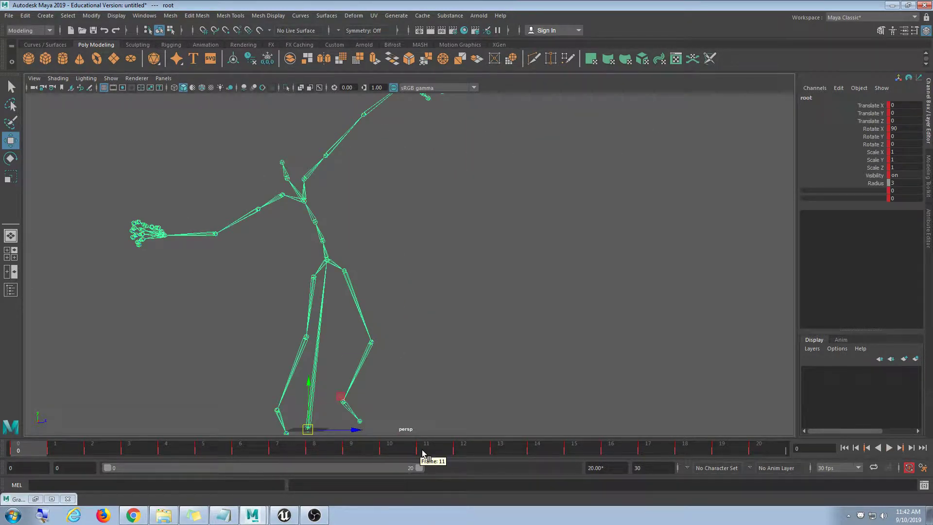
pyautogui.moveTo(263, 448); pyautogui.dragTo(759, 447)
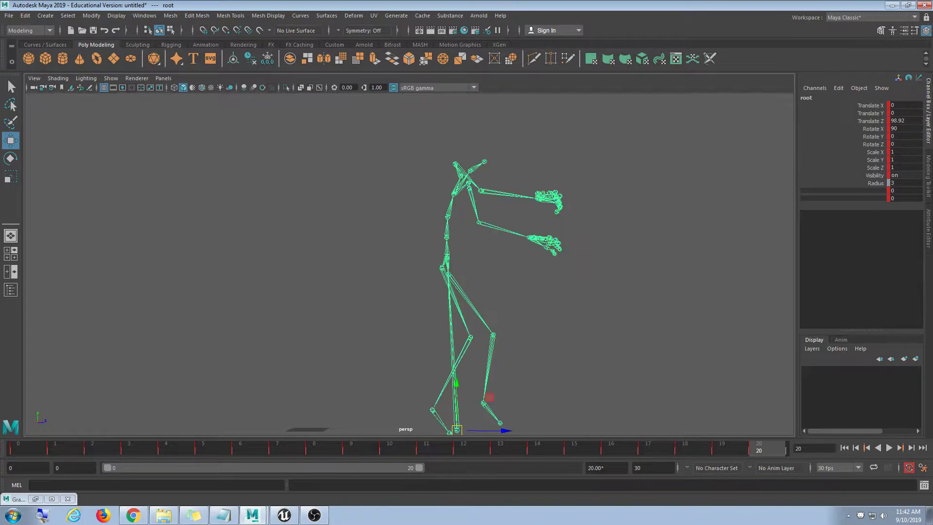
# Switch to Unreal and reimport the SlashCombo1 animation from its source file.
pyautogui.click(891, 7)
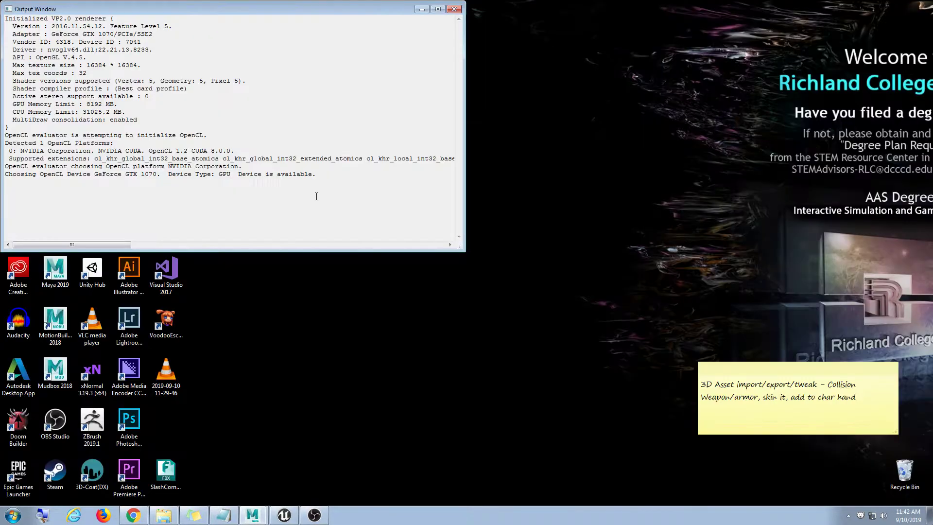
pyautogui.click(453, 9)
pyautogui.click(289, 517)
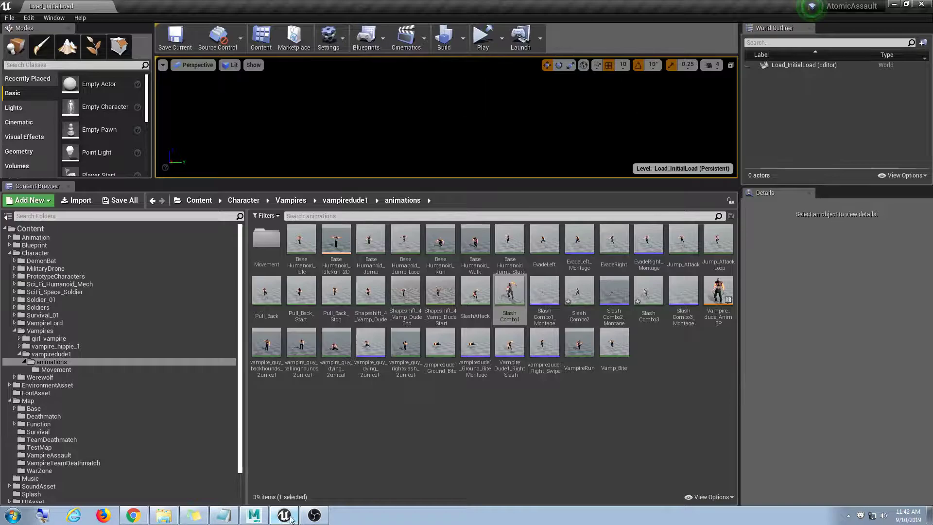
pyautogui.rightClick(509, 293)
pyautogui.click(583, 268)
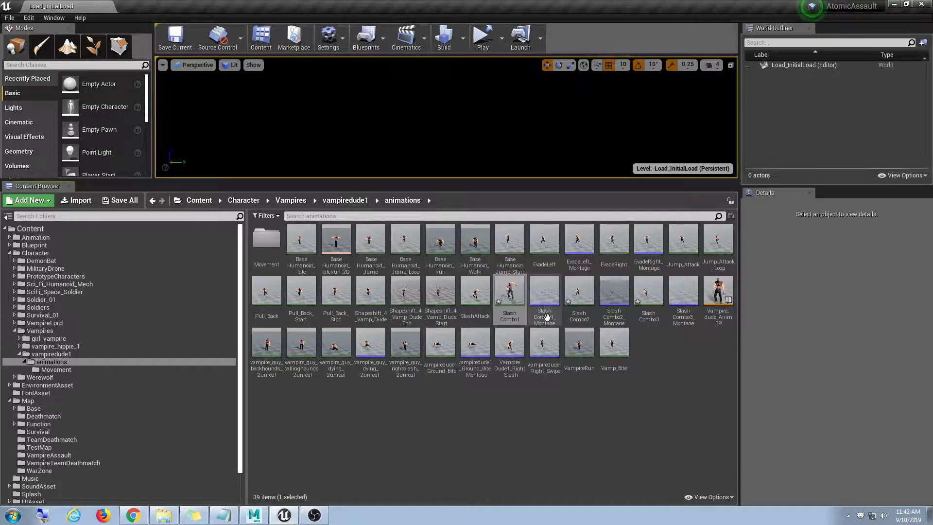
# Open SlashCombo1 and compare its preview from the side with root motion disabled and enabled, leaving it enabled.
pyautogui.doubleClick(511, 311)
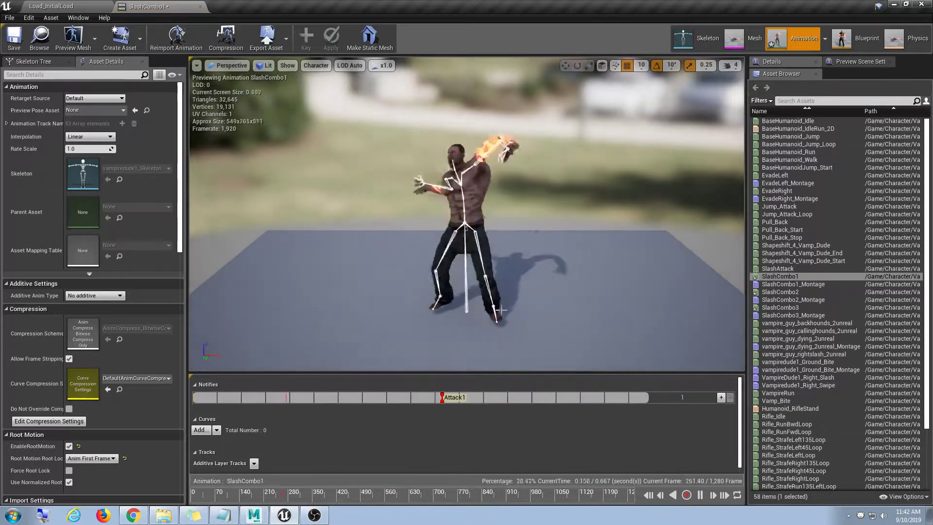
pyautogui.moveTo(507, 313); pyautogui.dragTo(476, 313)
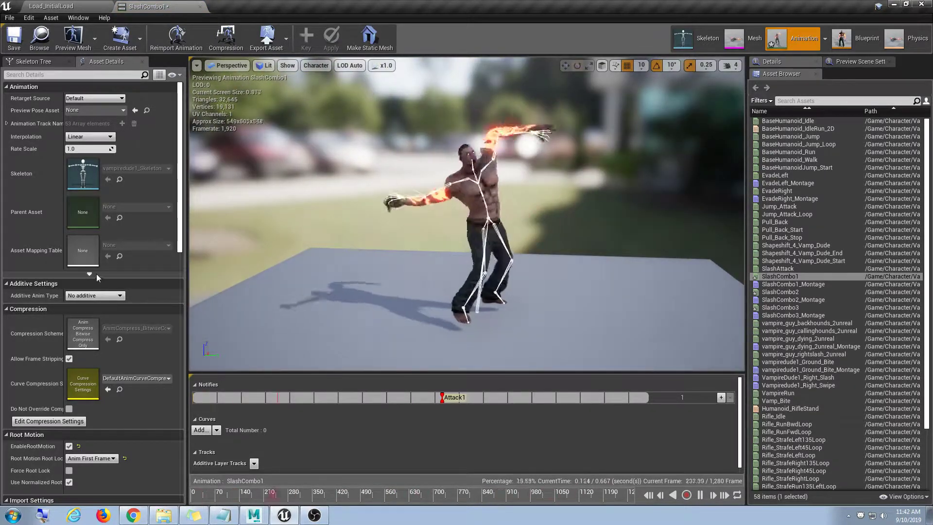
pyautogui.scroll(-3, 144, 389)
pyautogui.click(69, 368)
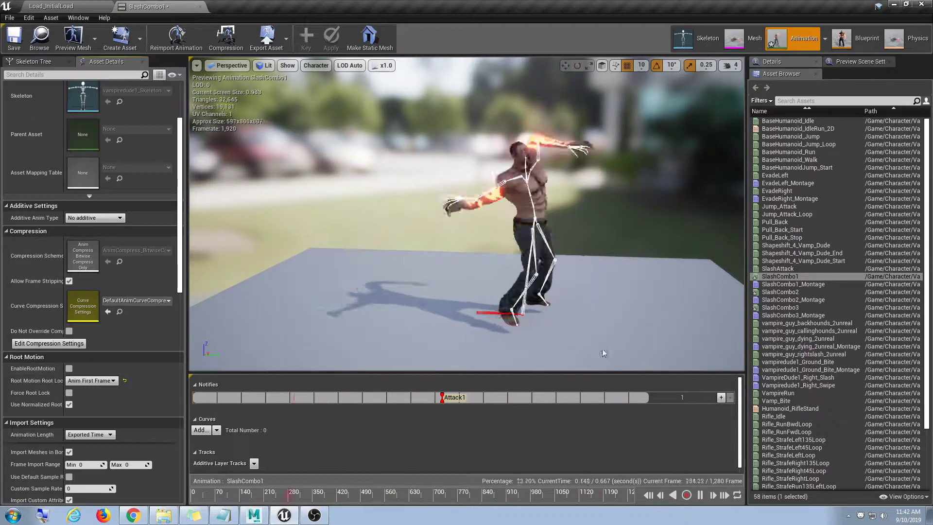
pyautogui.click(69, 368)
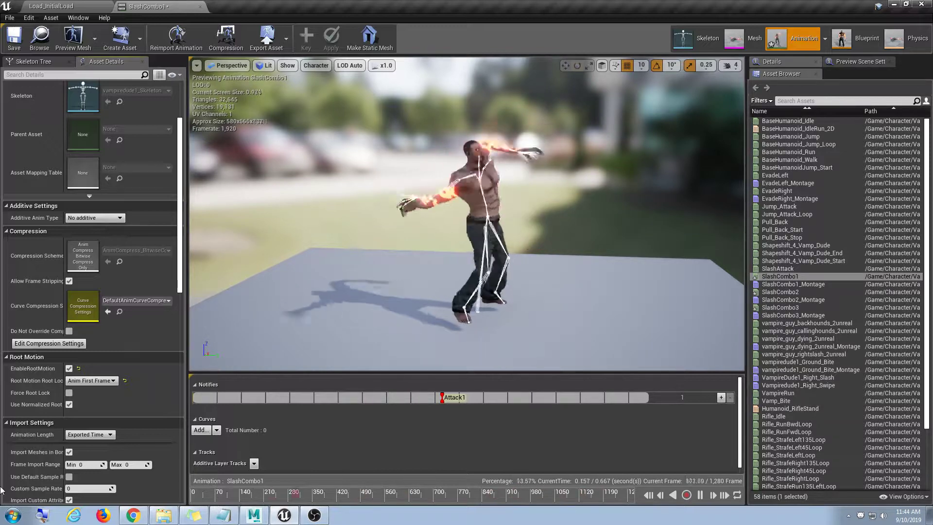
# Switch to Chrome, skip the playing beach trance video ahead to about 43 minutes, and return to Unreal.
pyautogui.click(133, 515)
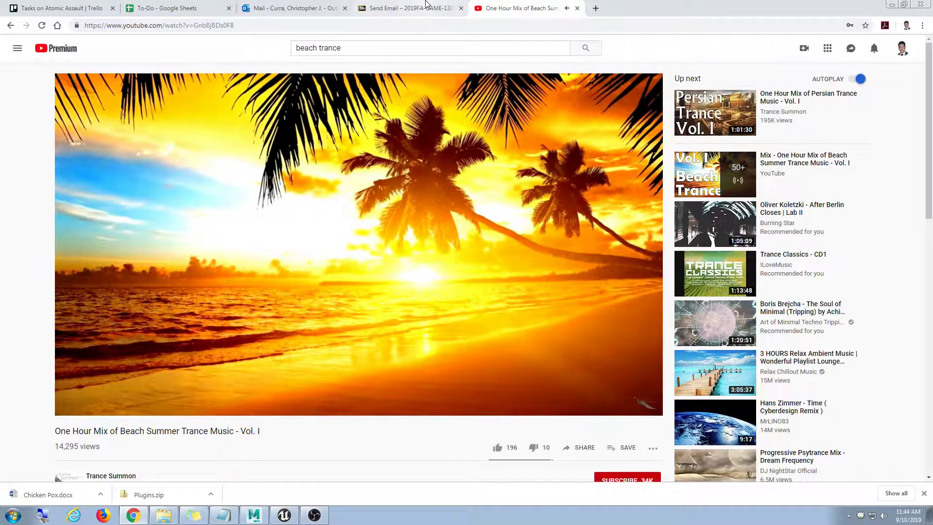
pyautogui.click(413, 8)
pyautogui.click(531, 6)
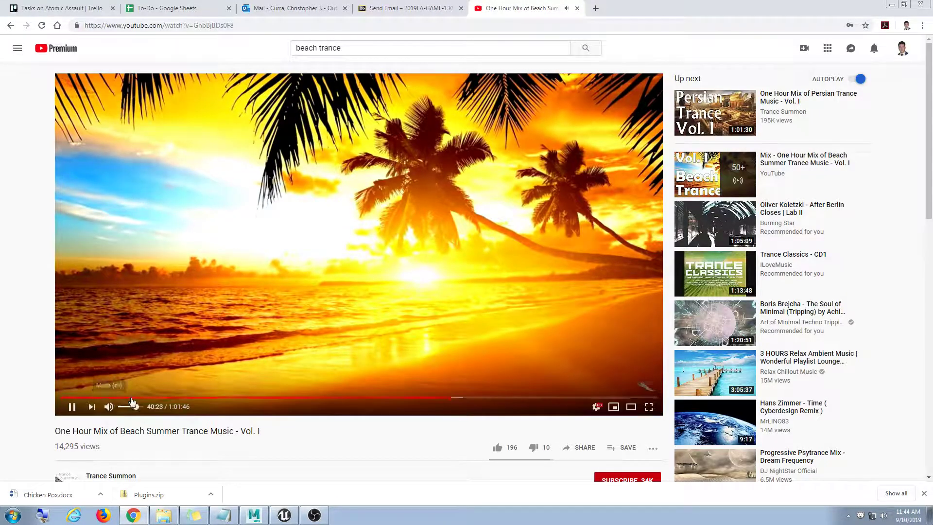
pyautogui.click(475, 399)
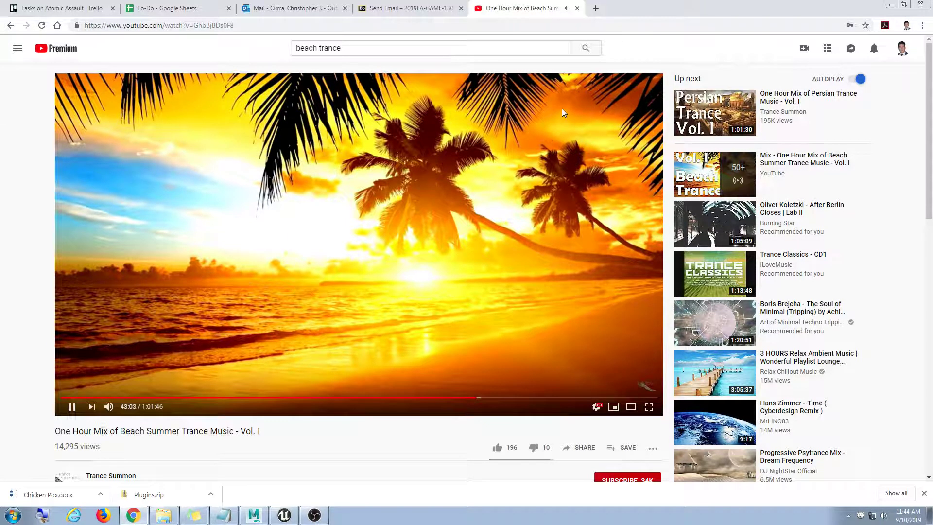
pyautogui.click(892, 5)
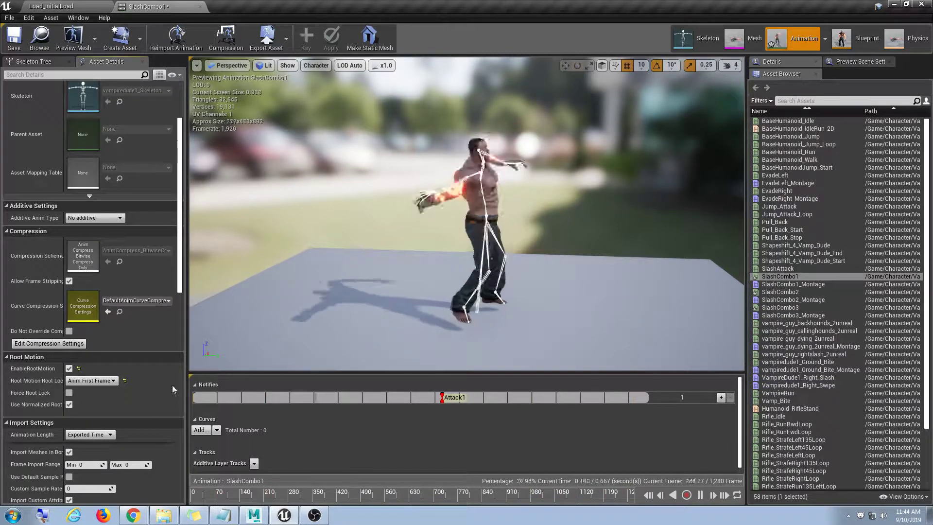
# Turn SlashCombo1's root motion off and on repeatedly to examine the difference in the preview, ending with it enabled.
pyautogui.click(69, 368)
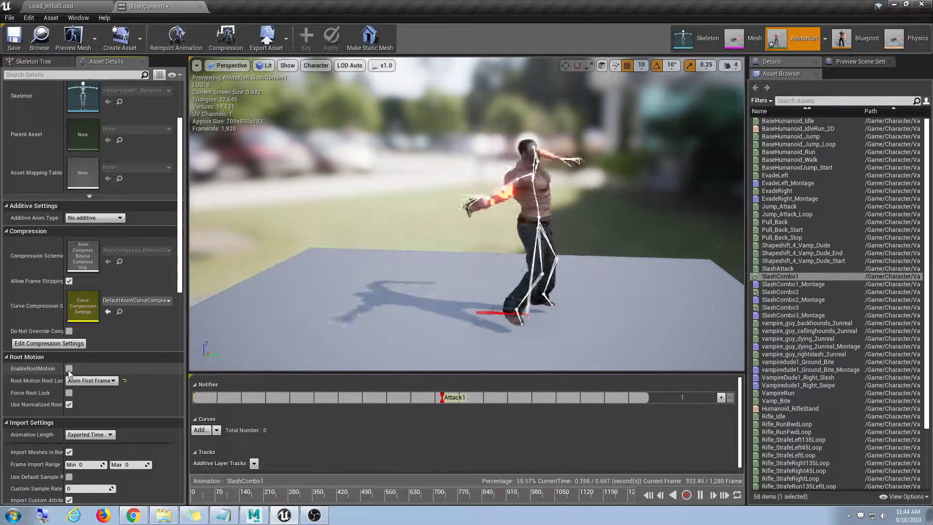
pyautogui.click(69, 368)
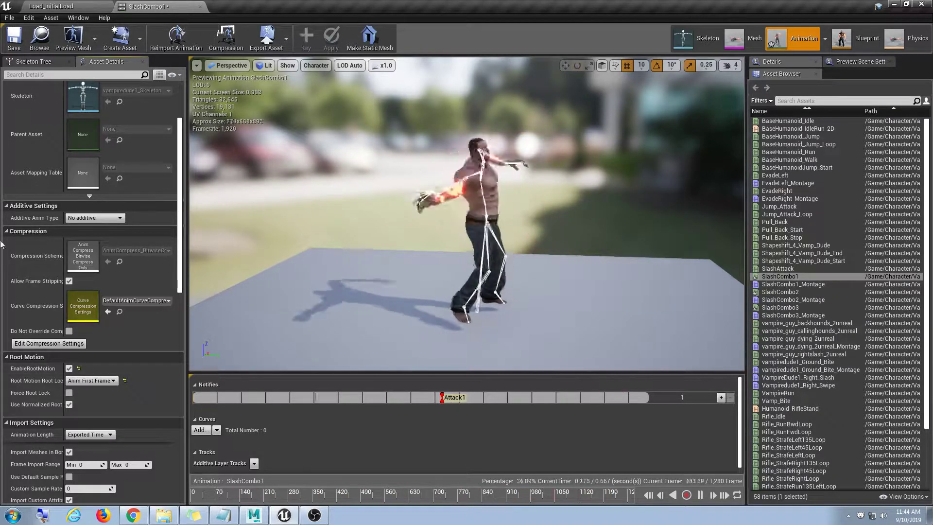
pyautogui.click(69, 368)
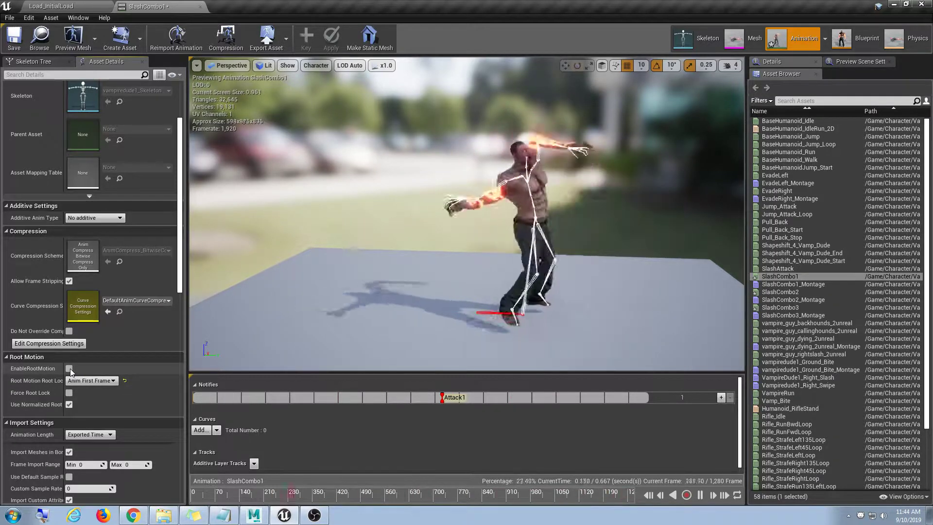
pyautogui.click(69, 369)
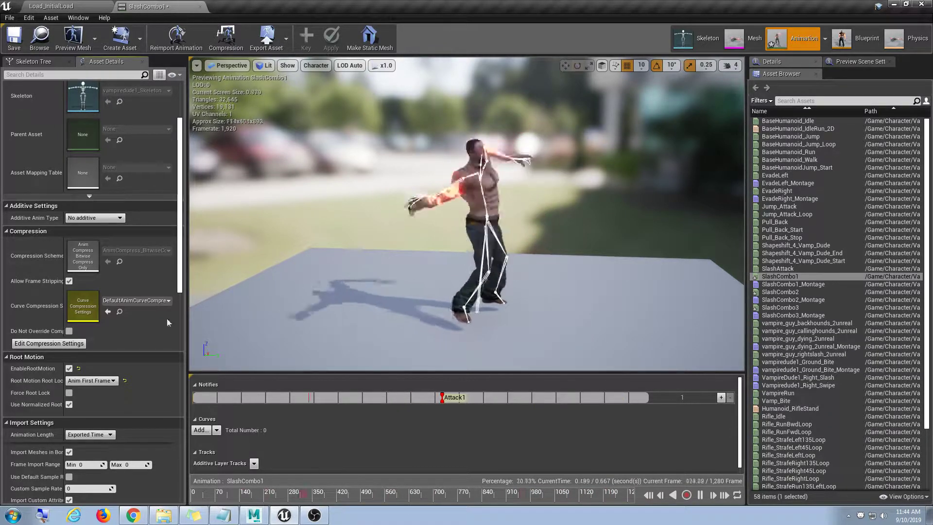
pyautogui.click(69, 368)
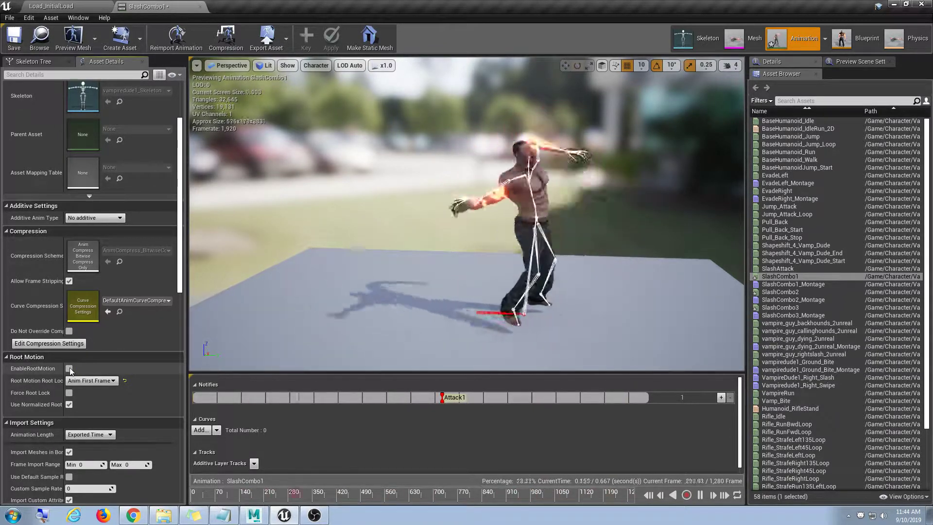
pyautogui.click(69, 369)
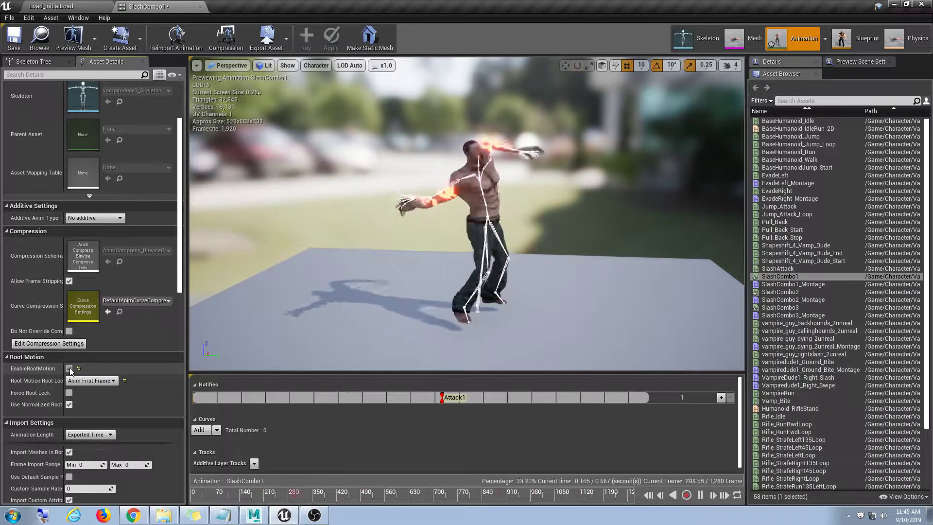
# Save the SlashCombo1 animation, close its editor, and switch back to Maya.
pyautogui.click(14, 38)
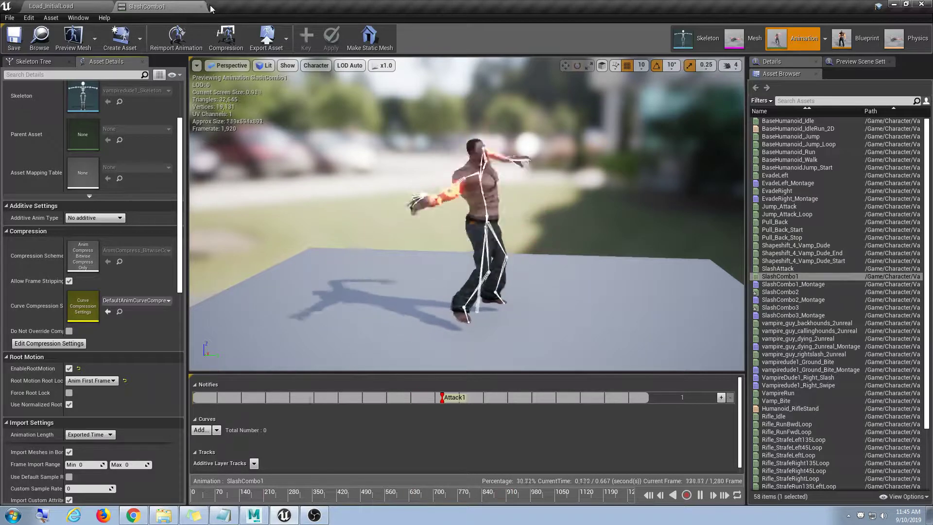
pyautogui.click(201, 7)
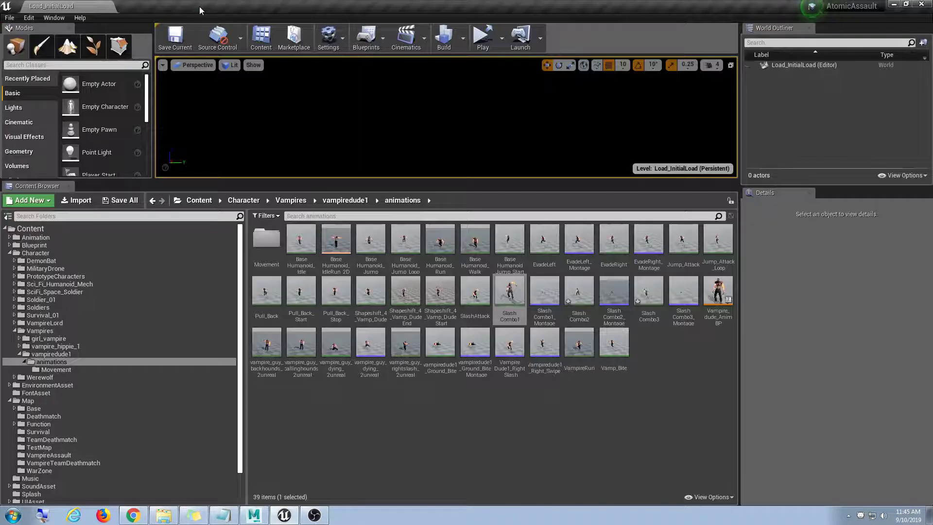
pyautogui.click(894, 4)
pyautogui.click(253, 515)
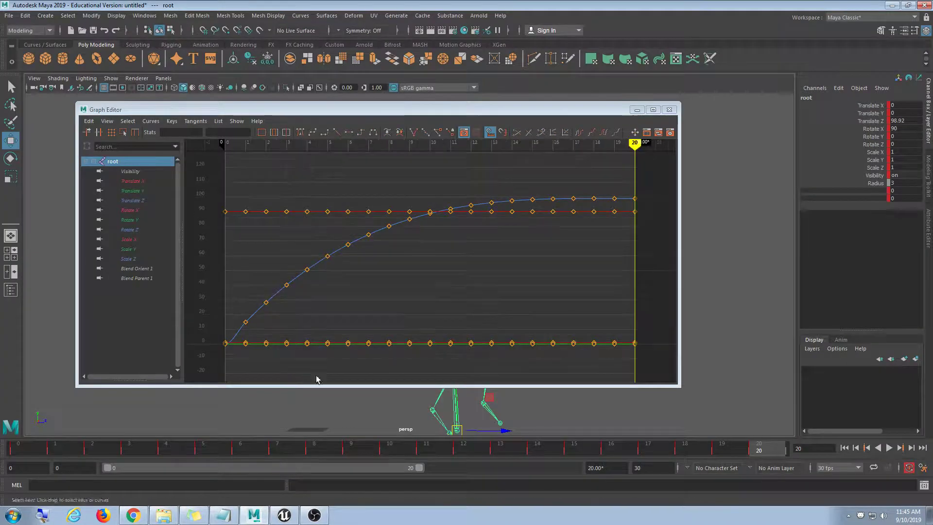
# Undo the Bake Simulation on the root joint, close the Graph Editor, and deselect the joint.
pyautogui.hotkey('ctrl', 'z')
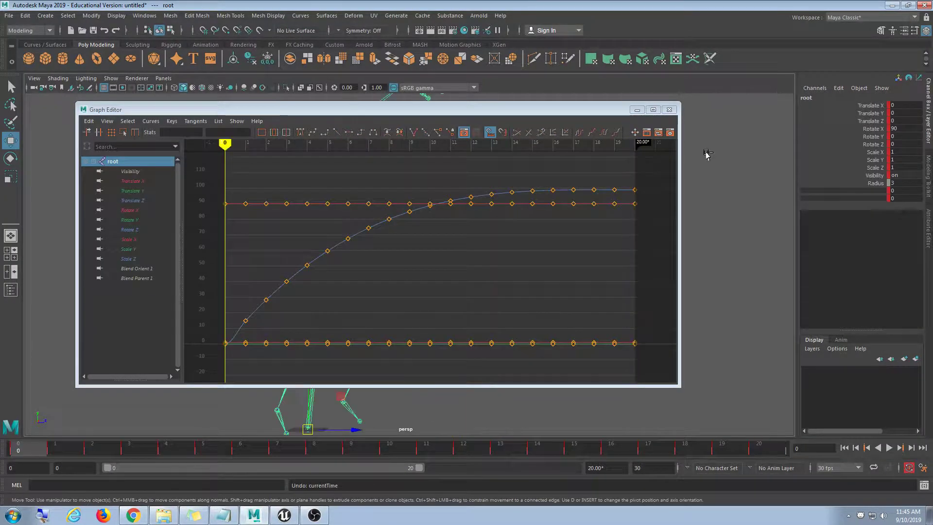
pyautogui.hotkey('ctrl', 'z')
pyautogui.click(669, 109)
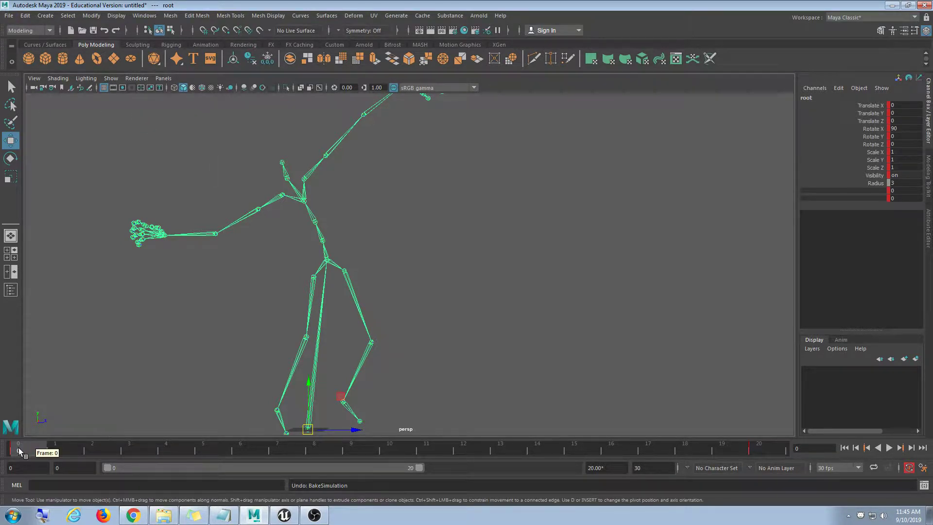
pyautogui.moveTo(20, 451)
pyautogui.mouseDown()
pyautogui.moveTo(757, 449)
pyautogui.moveTo(17, 449)
pyautogui.mouseUp()
pyautogui.click(360, 261)
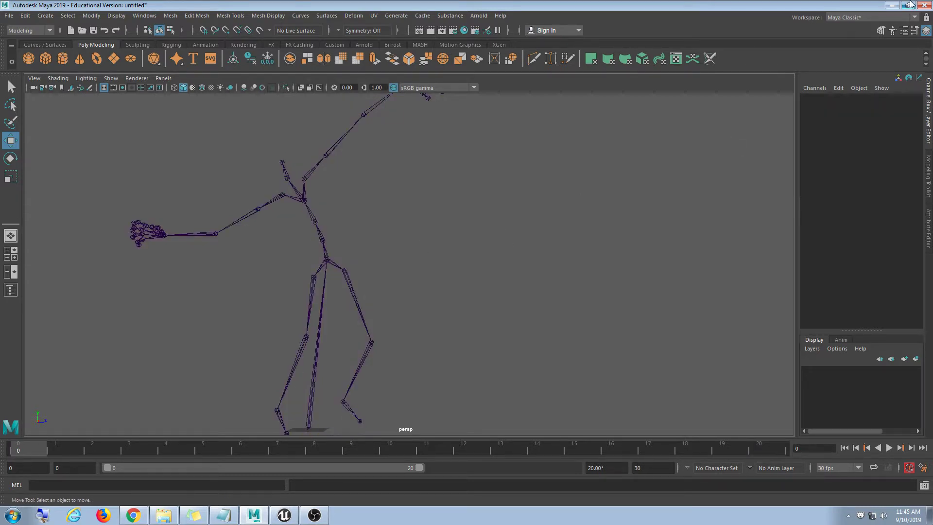
pyautogui.click(887, 5)
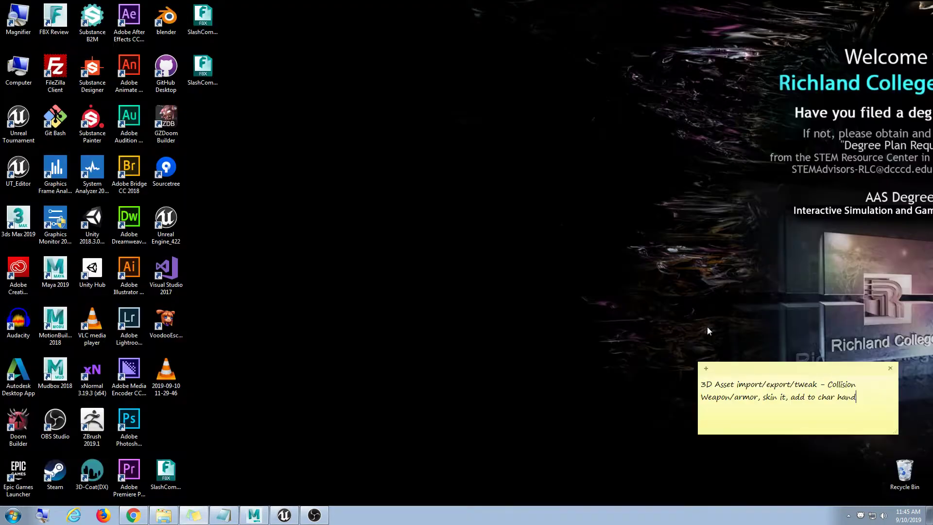
pyautogui.click(319, 519)
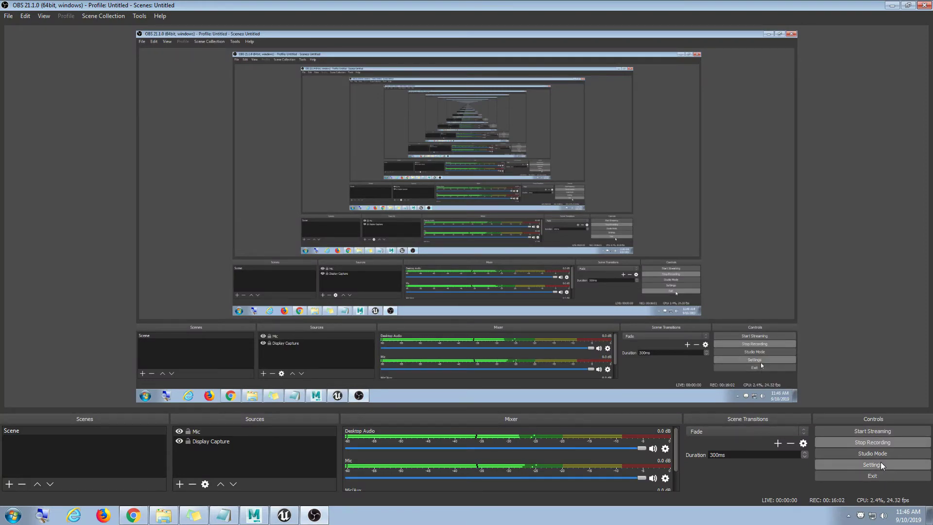